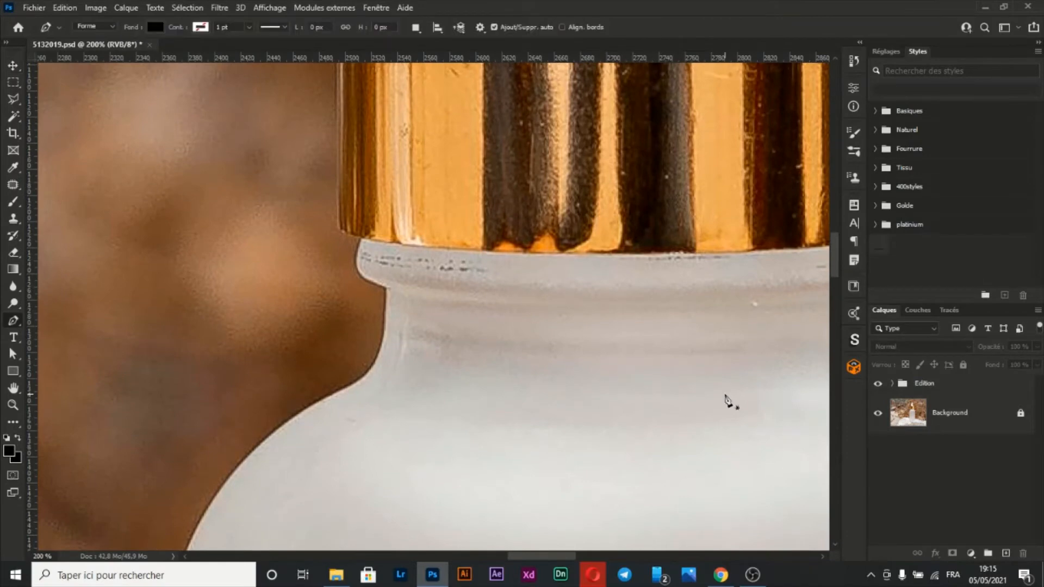
# Start a Pen tool shape at the gold cap's lower left edge and trace the glass lip beneath it.
pyautogui.click(362, 239)
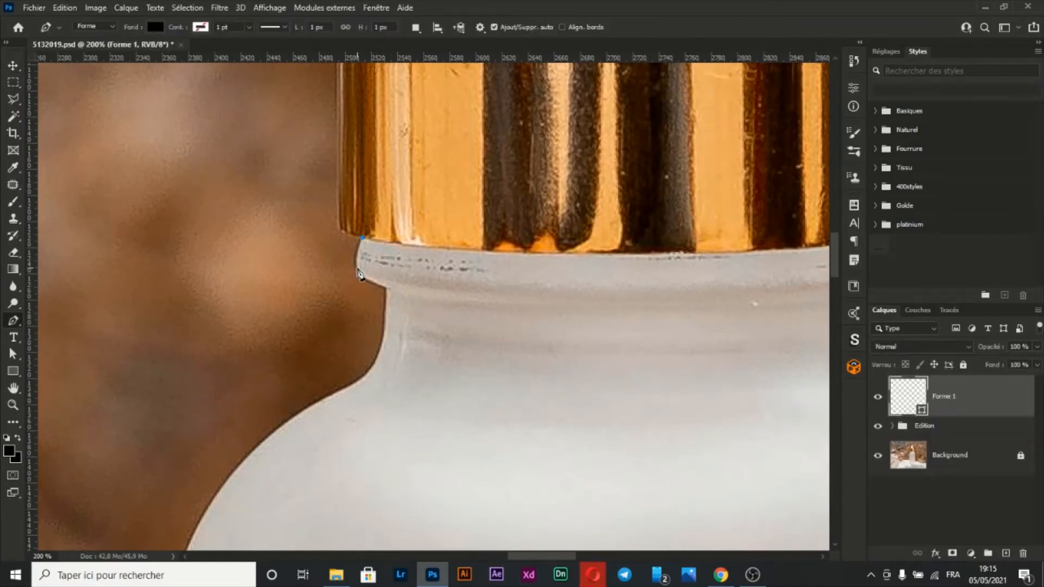
pyautogui.moveTo(354, 262); pyautogui.dragTo(361, 276)
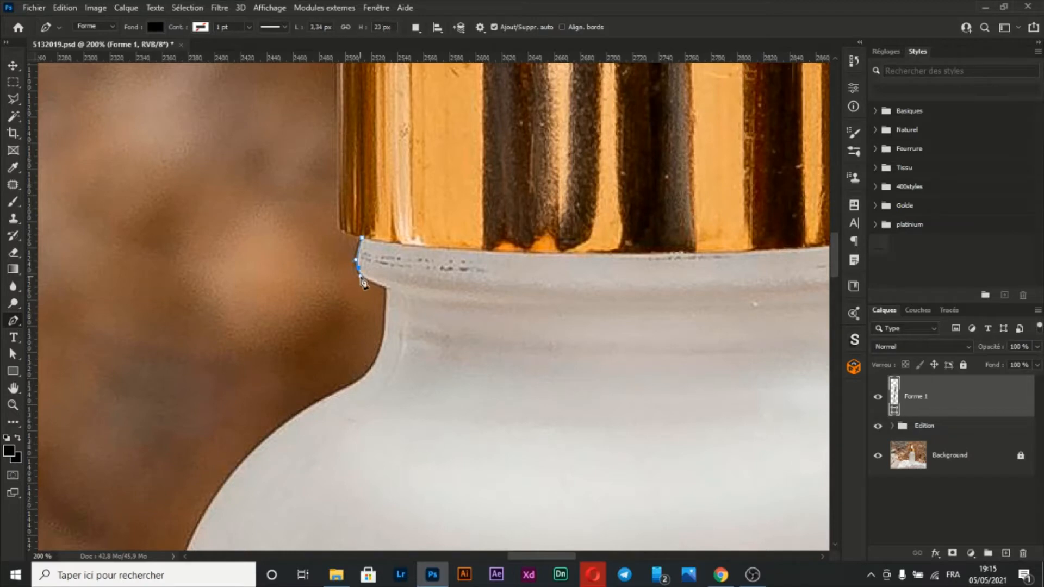
pyautogui.click(388, 286)
pyautogui.moveTo(390, 288); pyautogui.dragTo(391, 290)
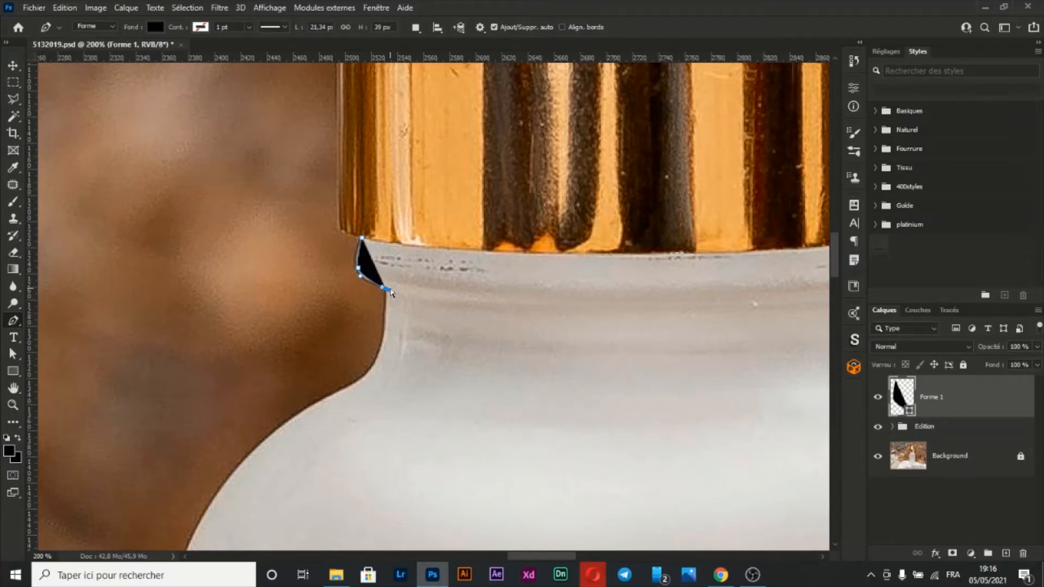
# Adjust the lip segment's middle anchor point and direction handles so the curve follows the glass edge.
pyautogui.hotkey('ctrl', '+')
pyautogui.hotkey('ctrl', '+')
pyautogui.hotkey('ctrl', '+')
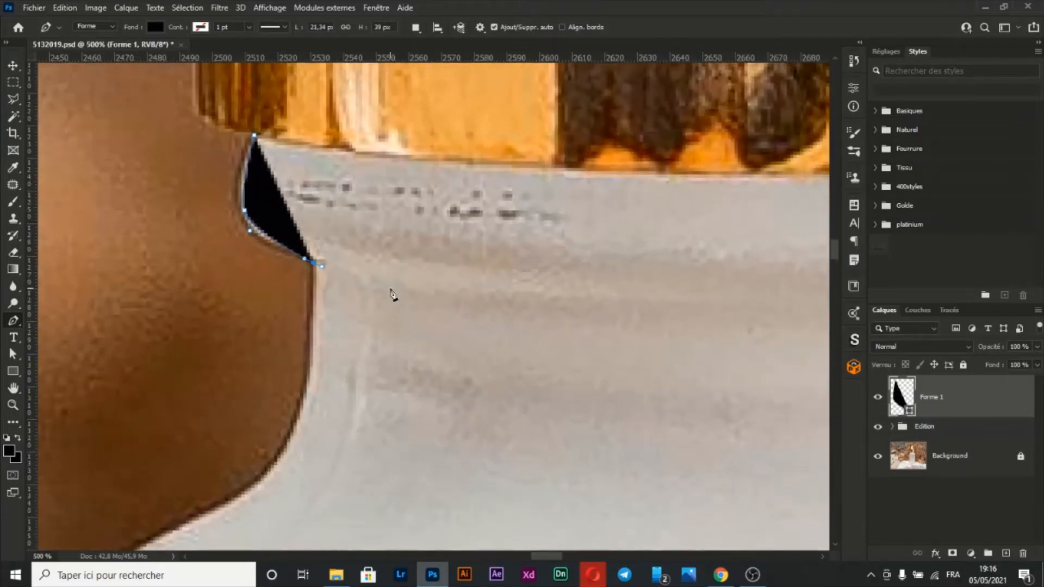
pyautogui.press('a')
pyautogui.click(244, 198)
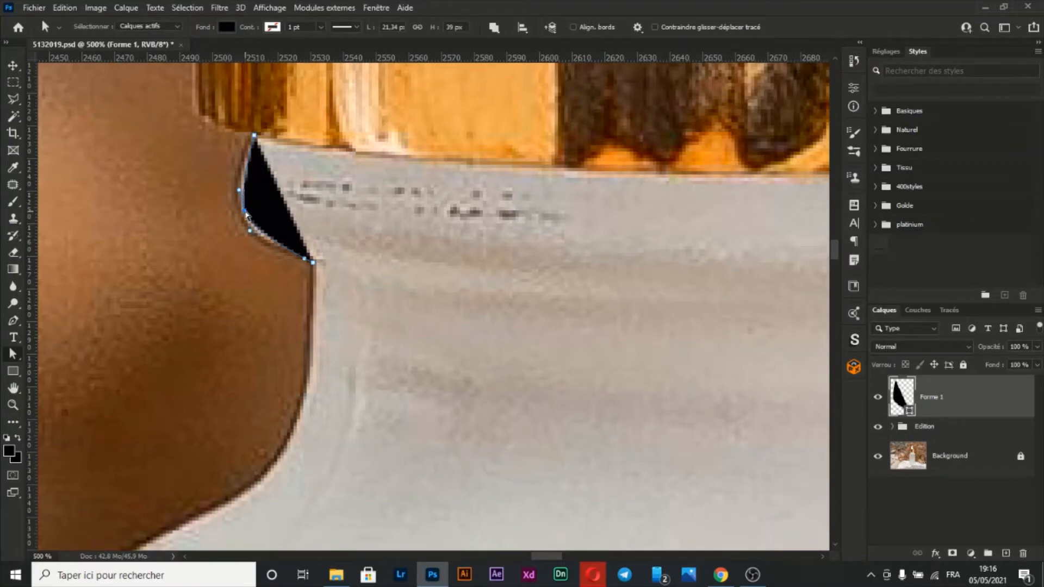
pyautogui.press('Left')
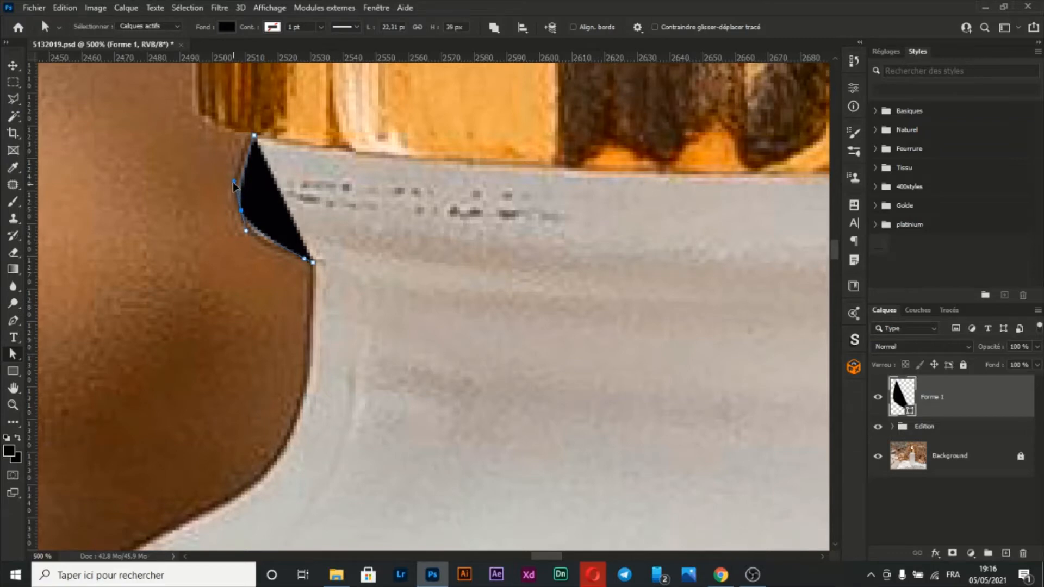
pyautogui.moveTo(233, 182); pyautogui.dragTo(232, 179)
pyautogui.click(246, 233)
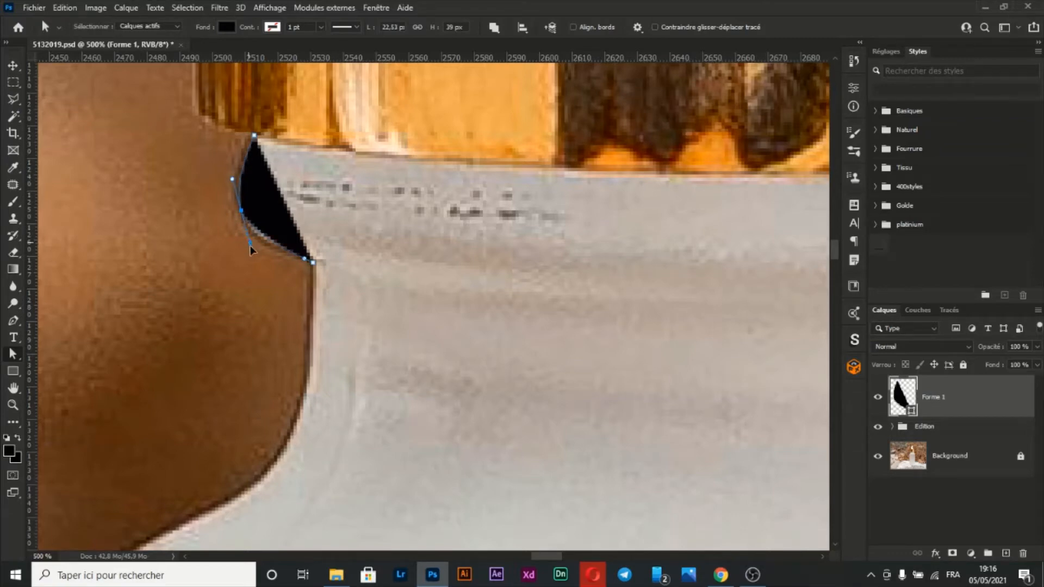
pyautogui.moveTo(253, 250); pyautogui.dragTo(255, 252)
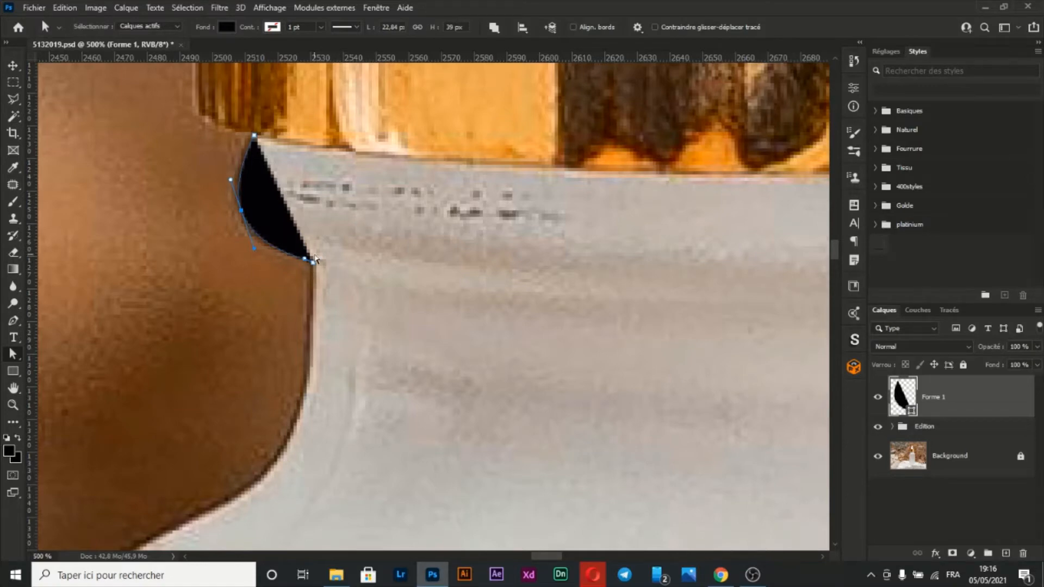
# Extend the outline with curved anchor points down the left side of the bottle's neck to the start of the shoulder.
pyautogui.press('p')
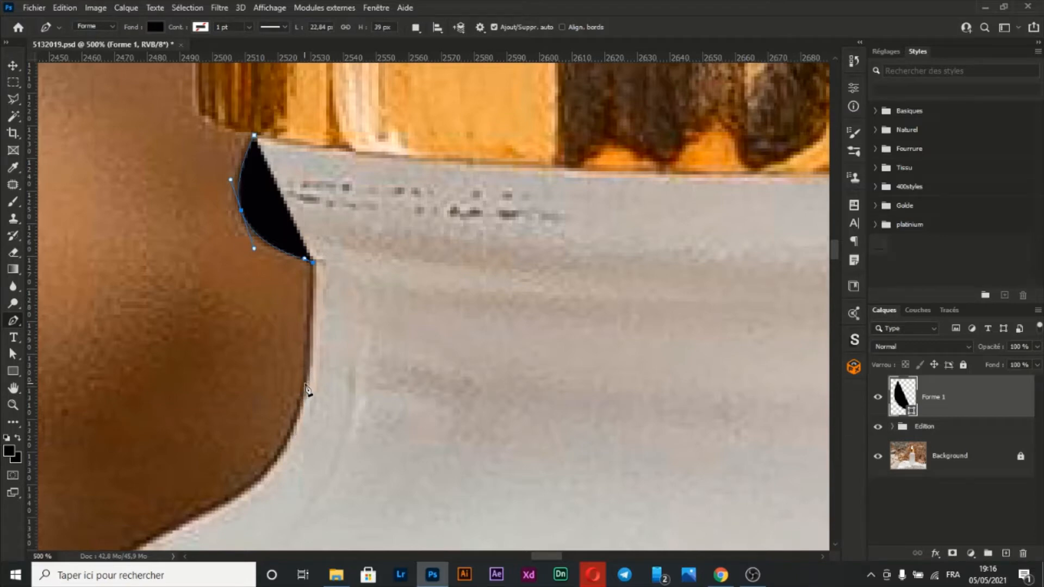
pyautogui.moveTo(306, 384); pyautogui.dragTo(298, 417)
pyautogui.click(299, 416)
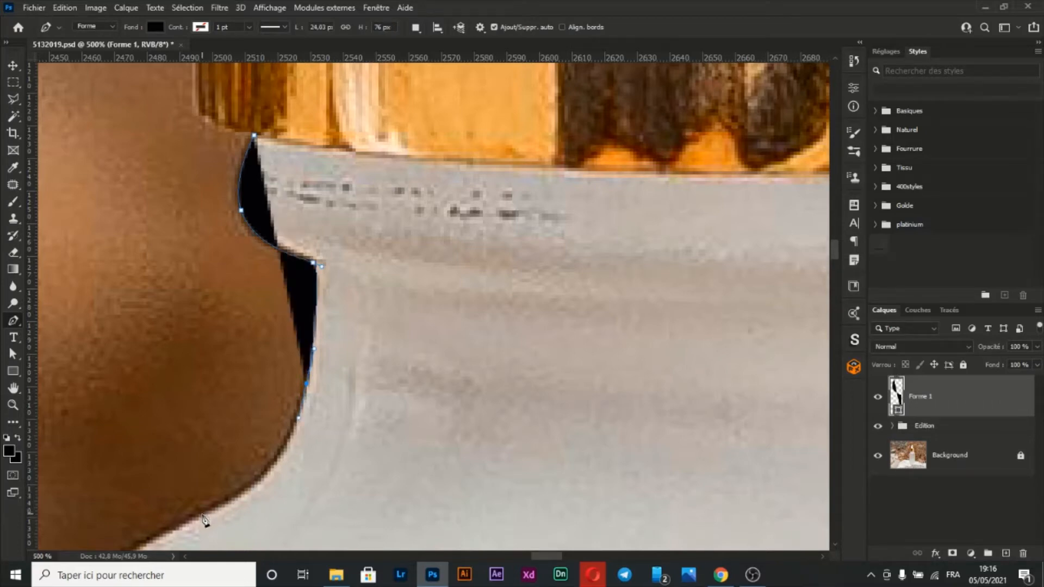
pyautogui.moveTo(202, 514); pyautogui.dragTo(123, 516)
pyautogui.press('a')
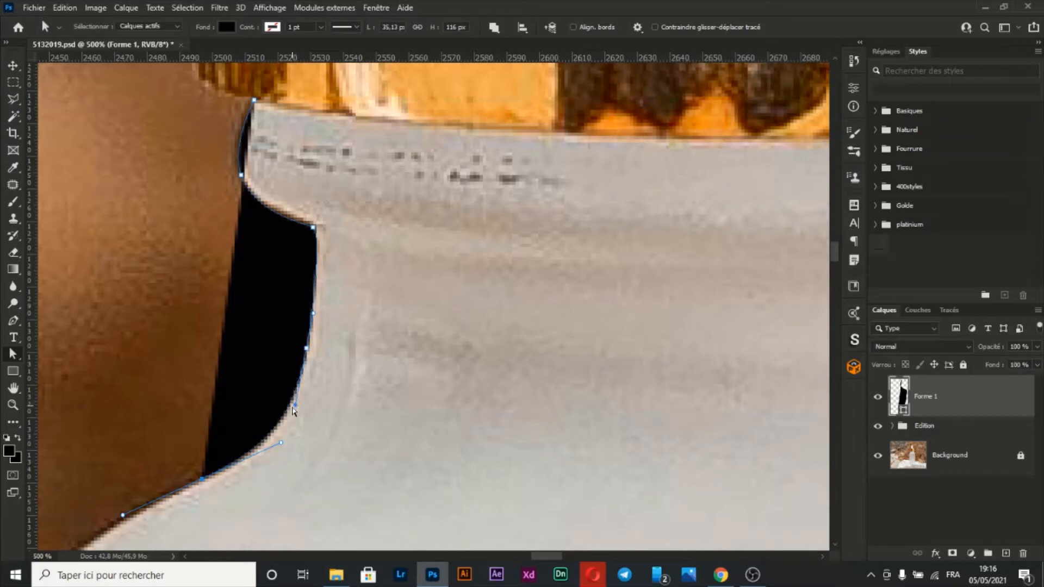
# Trace the bottle's rounded left shoulder with curved Pen tool anchor points.
pyautogui.scroll(-10, 253, 507)
pyautogui.hscroll(-3, 253, 507)
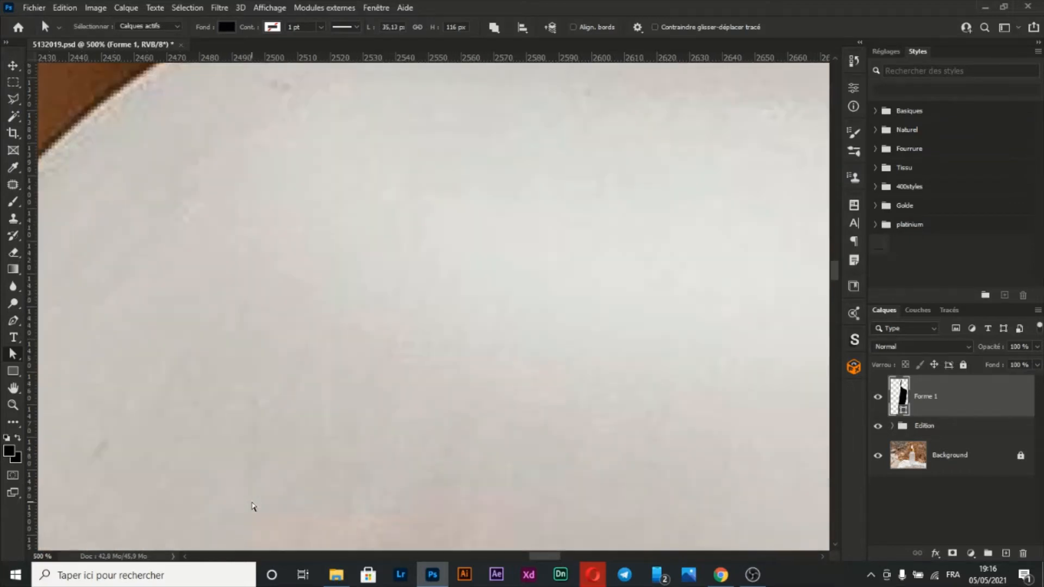
pyautogui.scroll(4, 253, 507)
pyautogui.hscroll(-3, 253, 507)
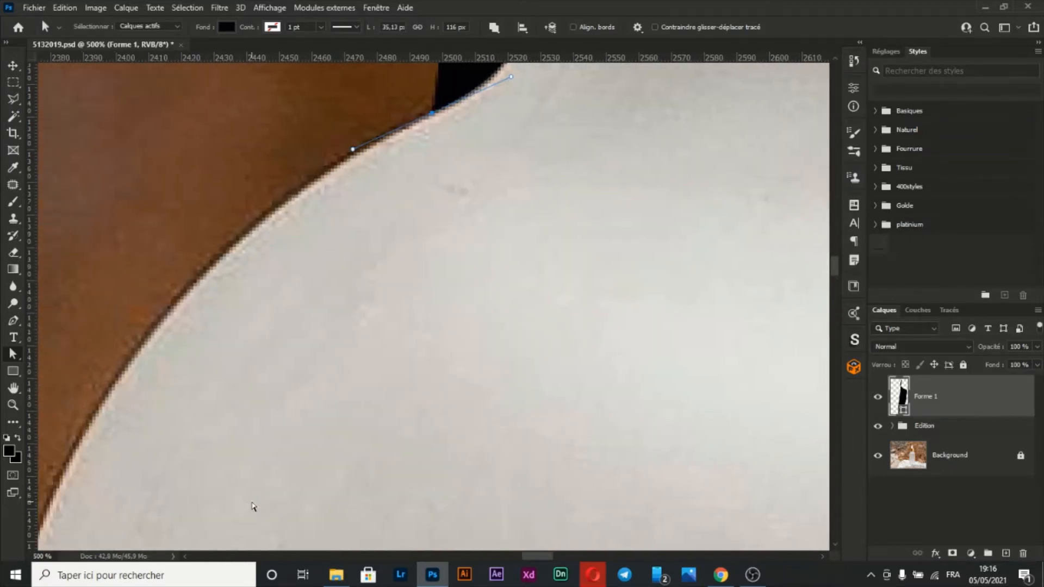
pyautogui.press('p')
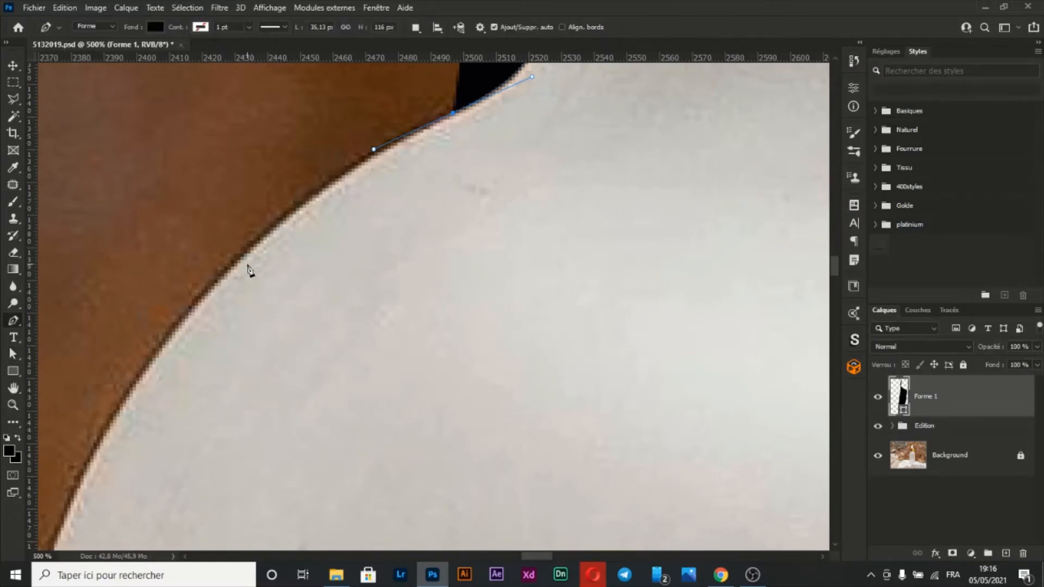
pyautogui.click(214, 286)
pyautogui.click(172, 332)
pyautogui.moveTo(172, 335); pyautogui.dragTo(155, 355)
pyautogui.scroll(-2, 300, 354)
pyautogui.hscroll(-2, 299, 355)
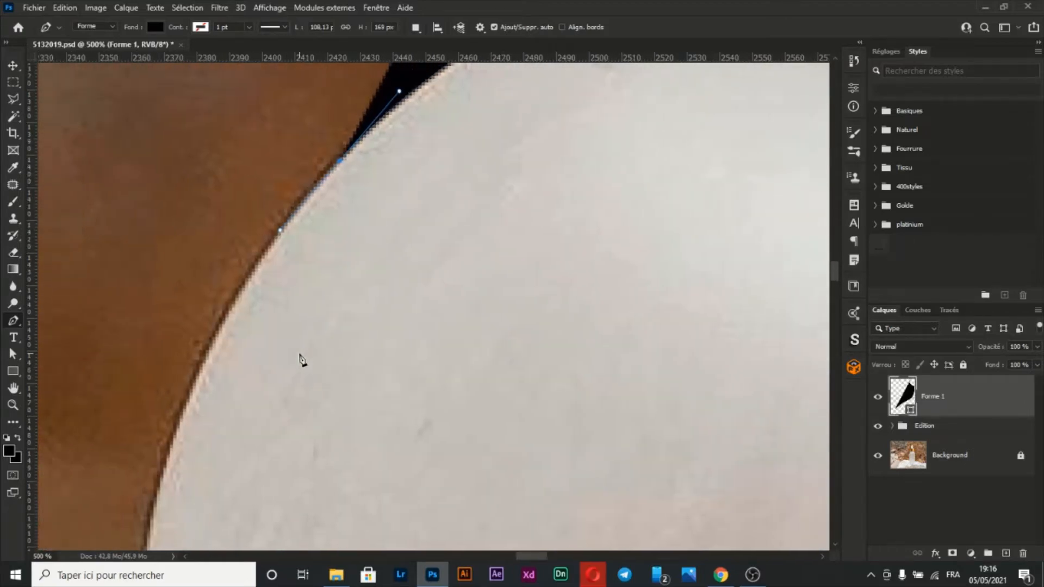
pyautogui.hscroll(-1, 300, 360)
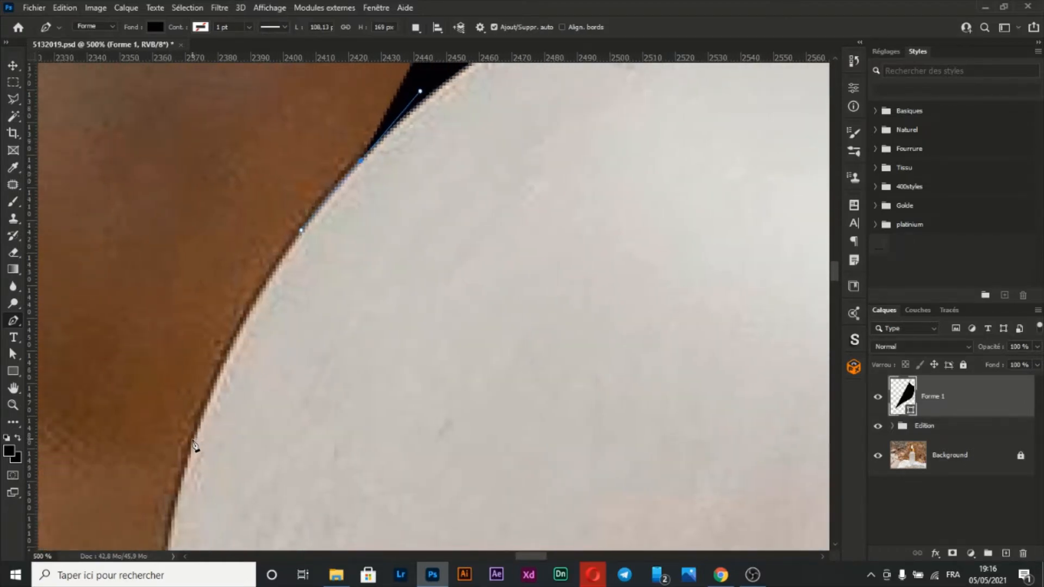
pyautogui.moveTo(194, 439); pyautogui.dragTo(166, 551)
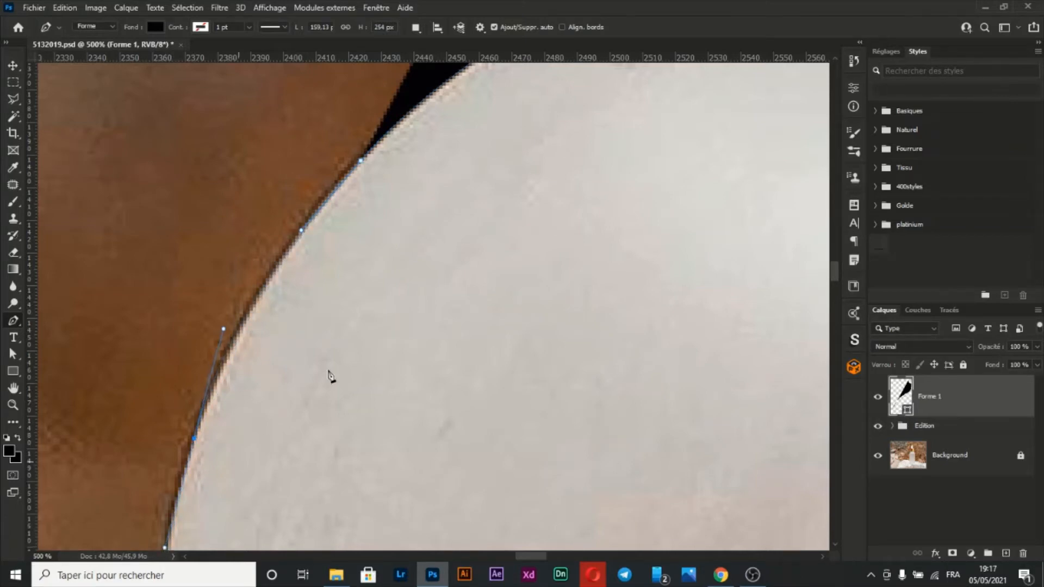
# Add a smooth anchor point with vertical handles where the left shoulder meets the bottle's straight side.
pyautogui.scroll(-10, 345, 363)
pyautogui.scroll(2, 345, 363)
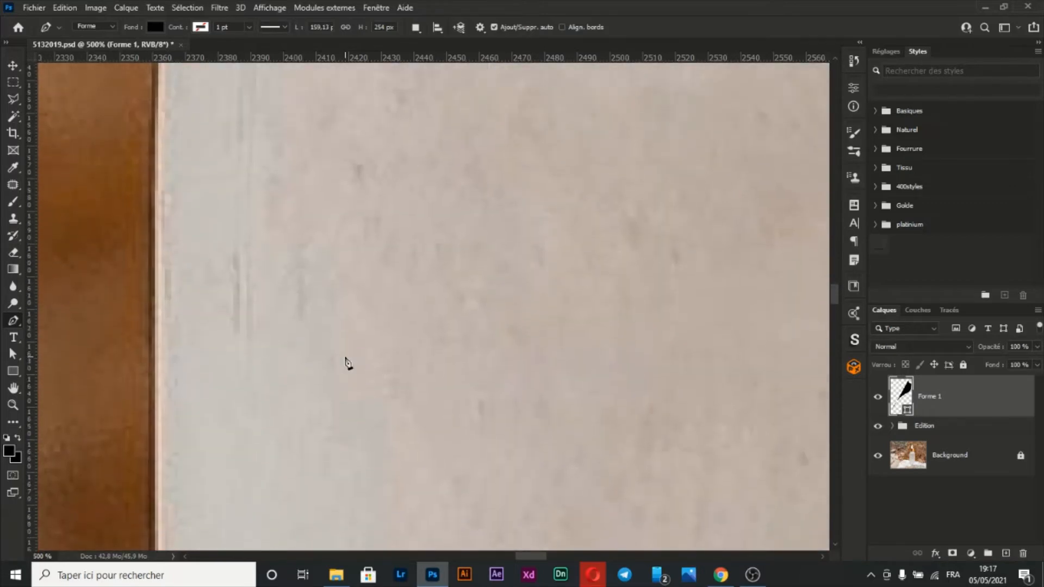
pyautogui.hotkey('ctrl', '-')
pyautogui.scroll(4, 345, 359)
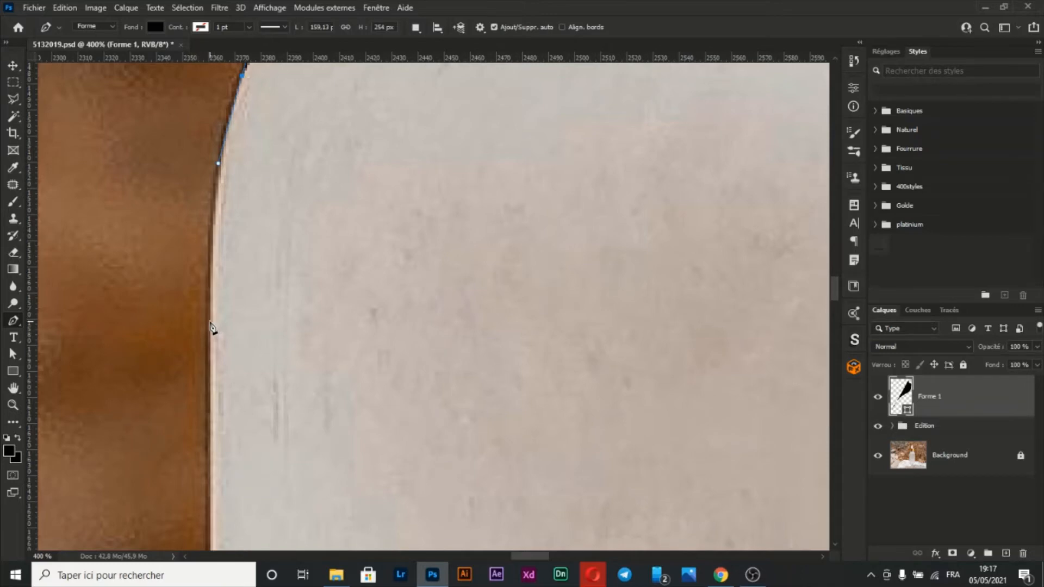
pyautogui.moveTo(210, 323); pyautogui.dragTo(210, 407)
# Extend the outline down the bottle's straight left side to just above the base.
pyautogui.hotkey('ctrl', '-')
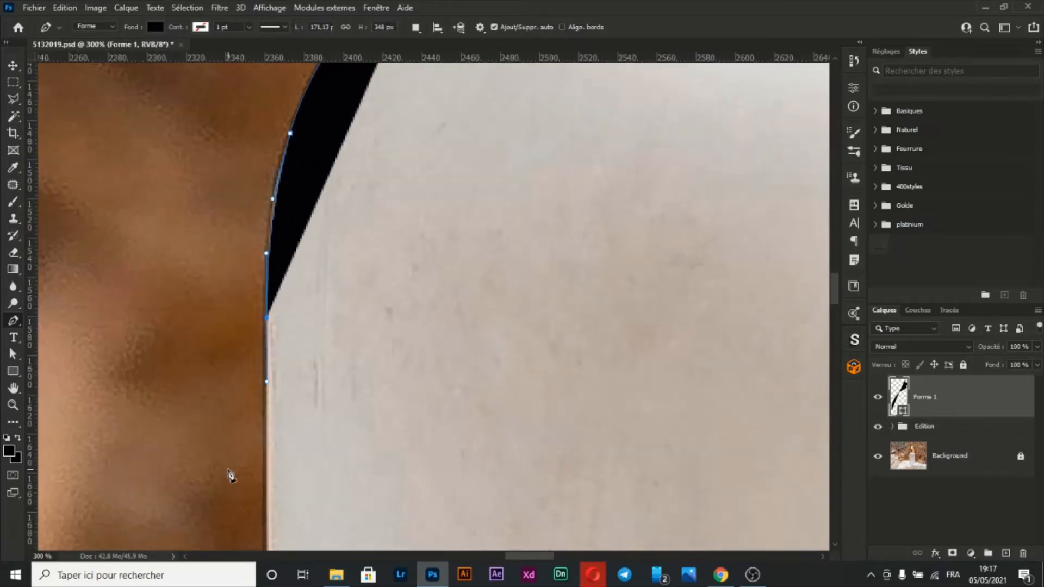
pyautogui.scroll(-3, 230, 475)
pyautogui.scroll(-10, 230, 475)
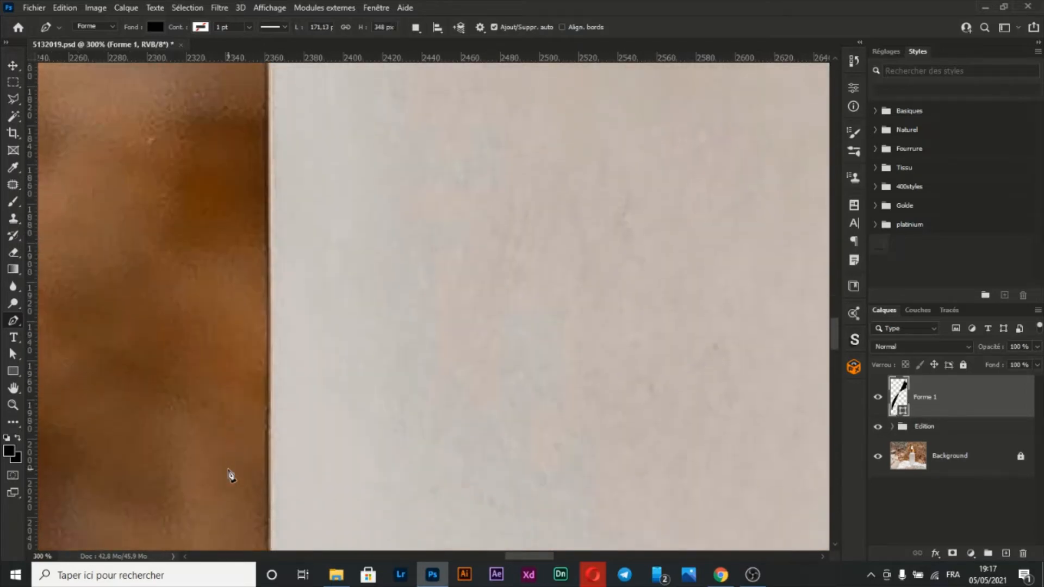
pyautogui.scroll(-5, 247, 444)
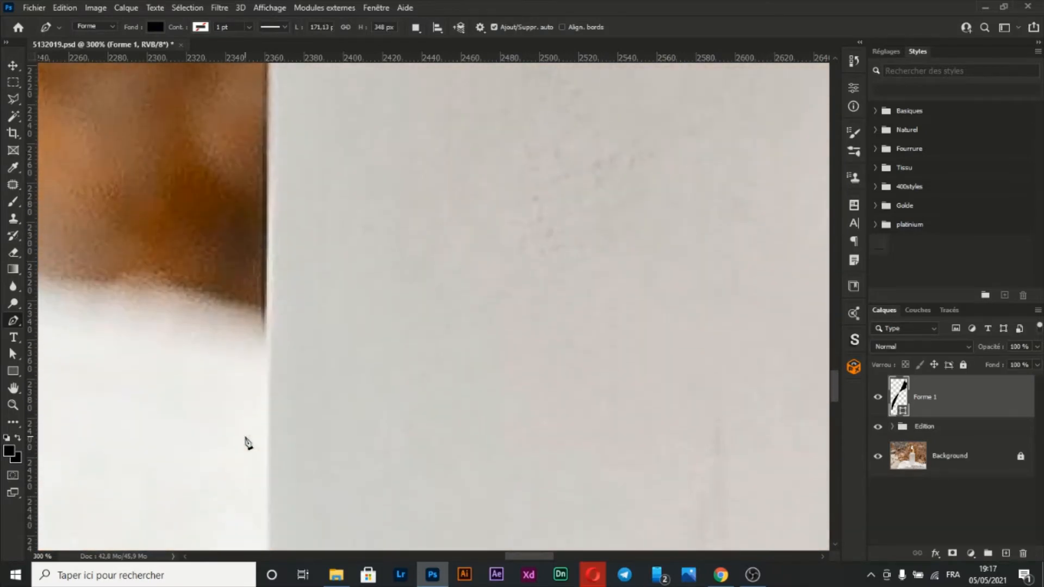
pyautogui.scroll(-8, 248, 444)
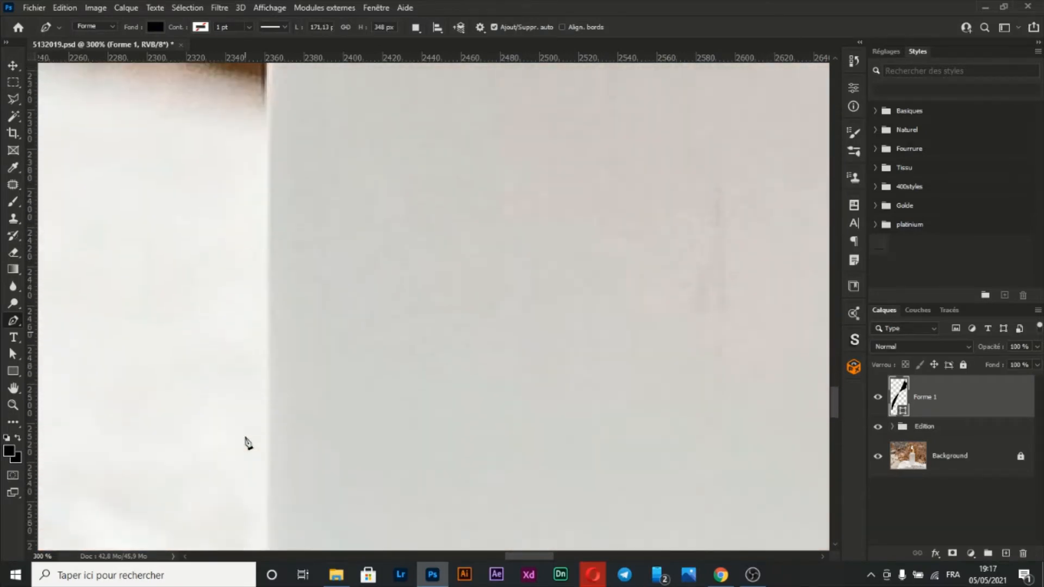
pyautogui.scroll(-10, 247, 444)
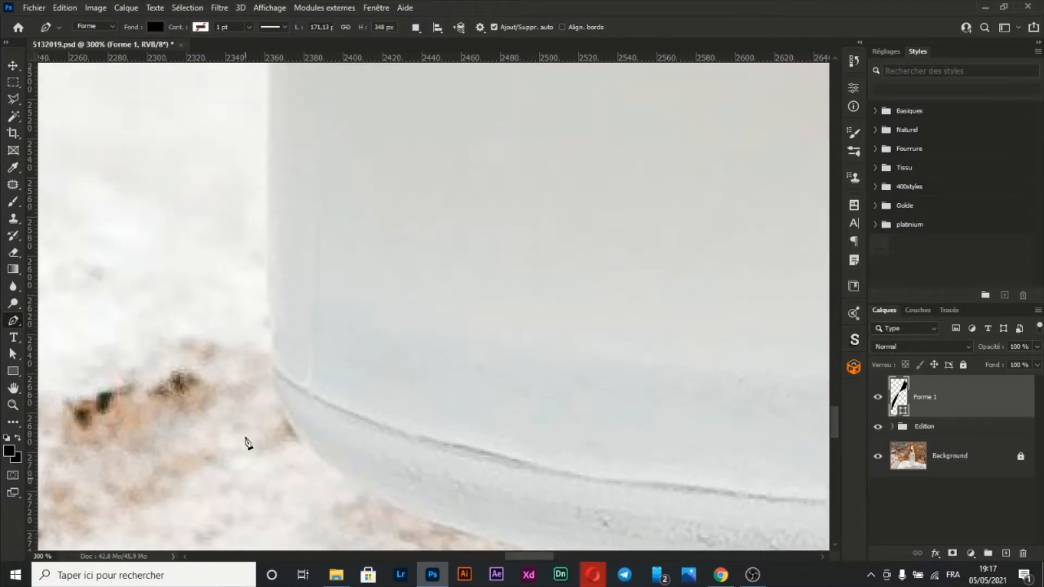
pyautogui.scroll(-10, 248, 444)
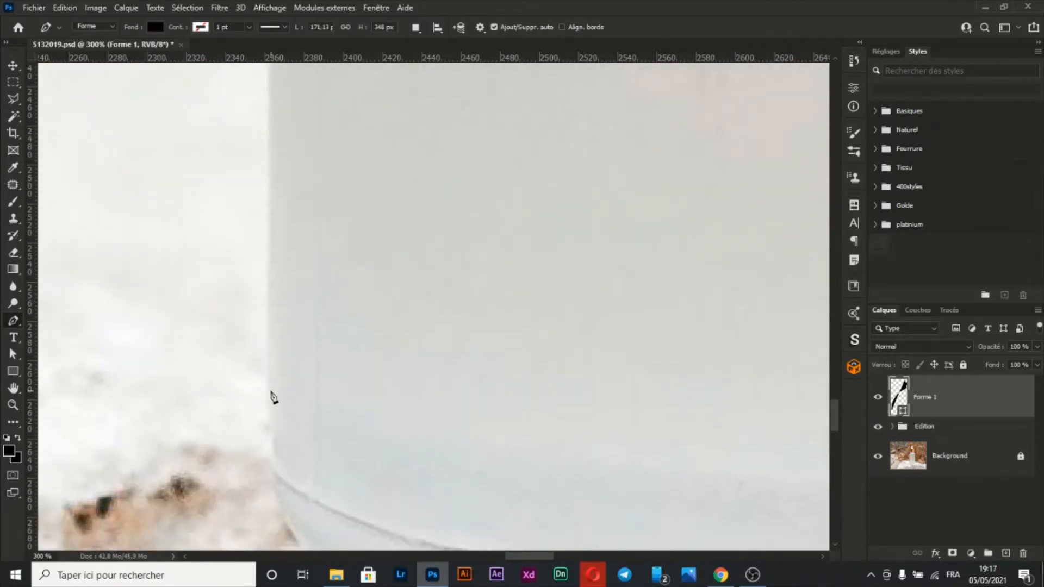
pyautogui.moveTo(267, 363); pyautogui.dragTo(267, 376)
# Add an anchor point where the base's seam line meets the left edge and fine-tune its position.
pyautogui.hotkey('ctrl', '+')
pyautogui.scroll(-3, 268, 379)
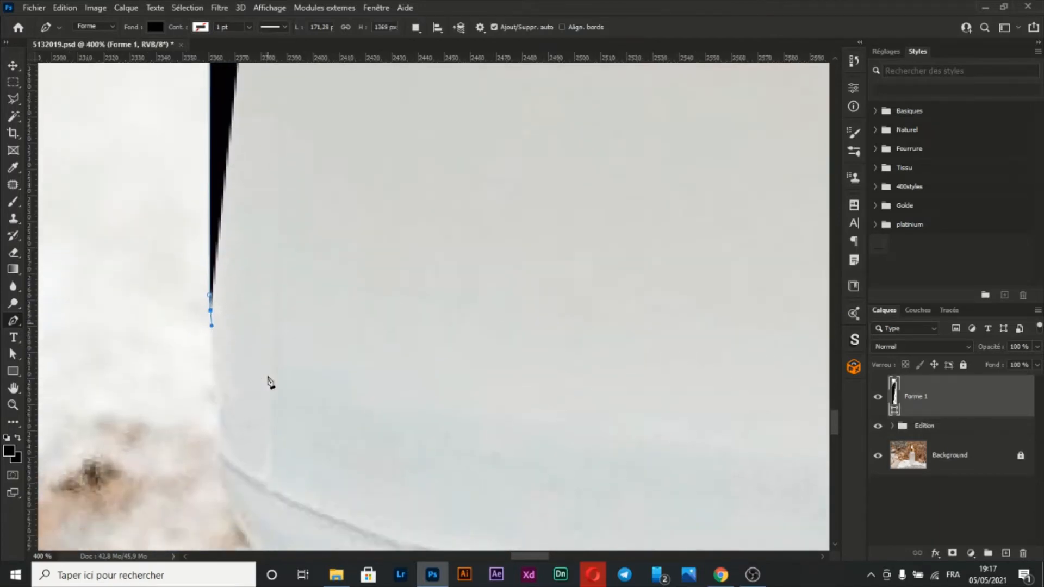
pyautogui.scroll(-2, 268, 379)
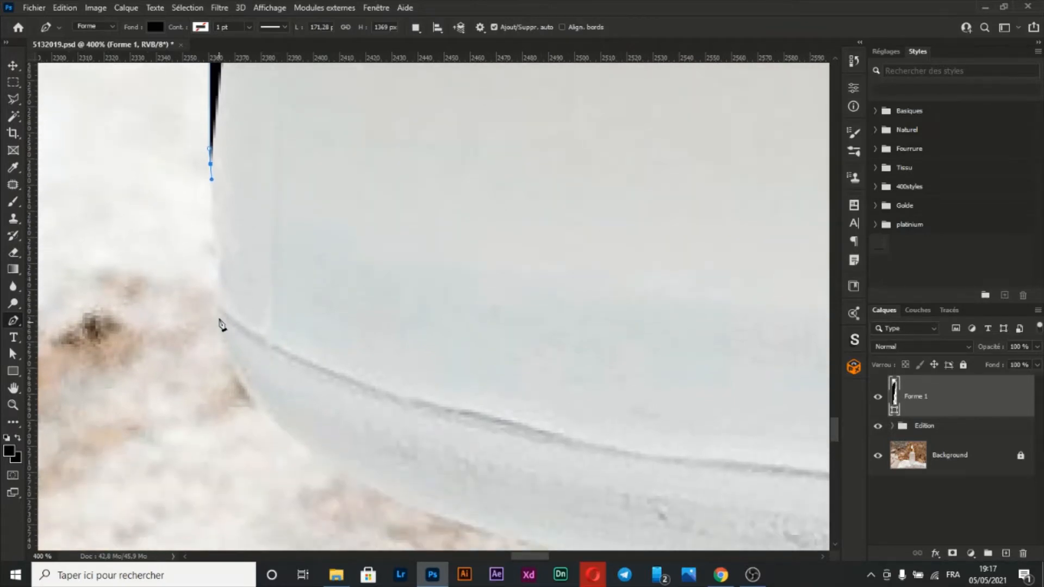
pyautogui.click(216, 303)
pyautogui.moveTo(220, 316); pyautogui.dragTo(216, 319)
pyautogui.press('Right')
pyautogui.press('Right')
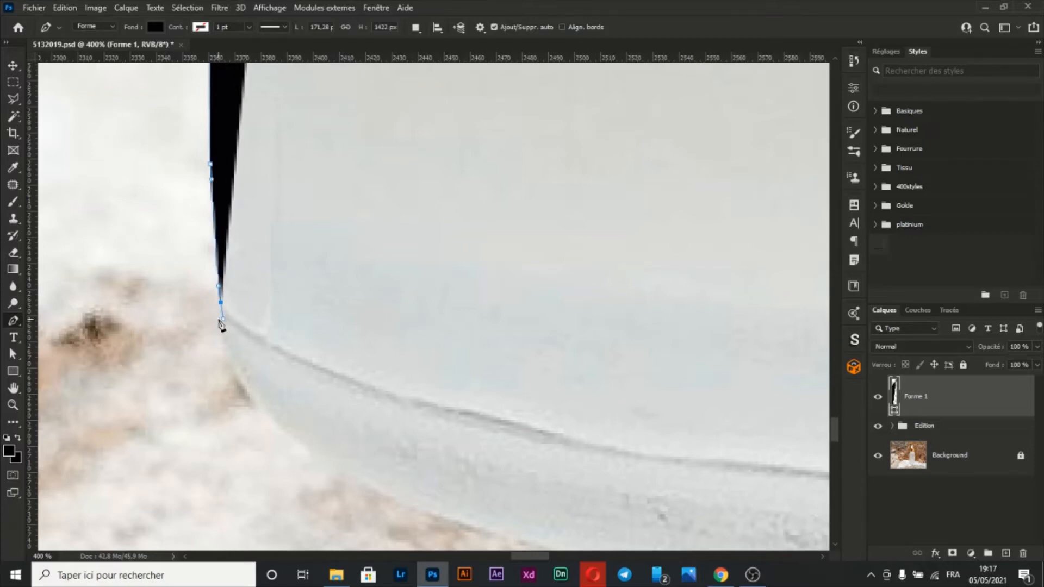
pyautogui.press('Left')
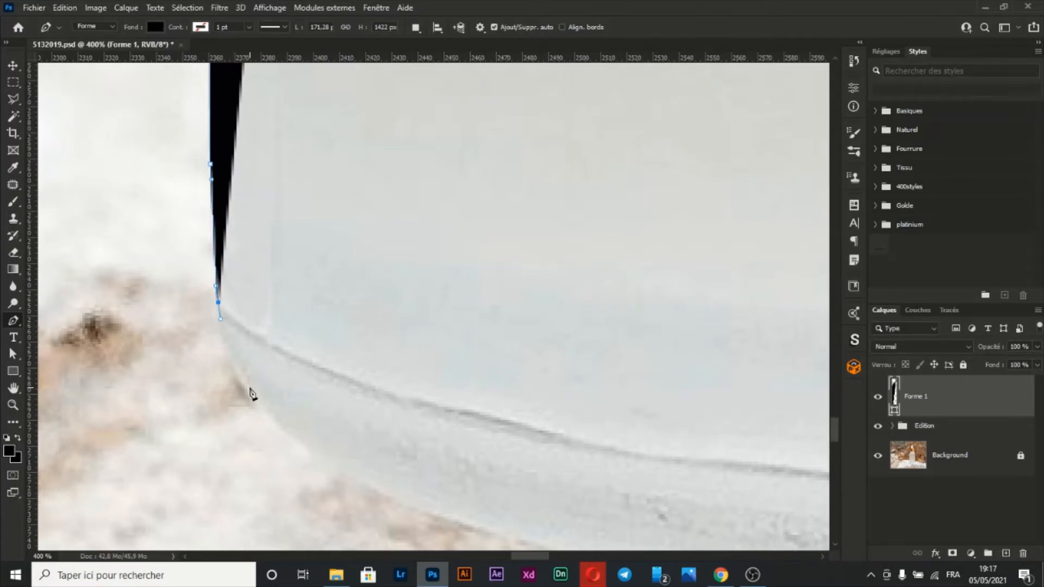
# Trace the rounded lower left corner of the bottle's base with two curved anchor points.
pyautogui.moveTo(257, 407); pyautogui.dragTo(293, 447)
pyautogui.hscroll(2, 293, 451)
pyautogui.scroll(-3, 294, 451)
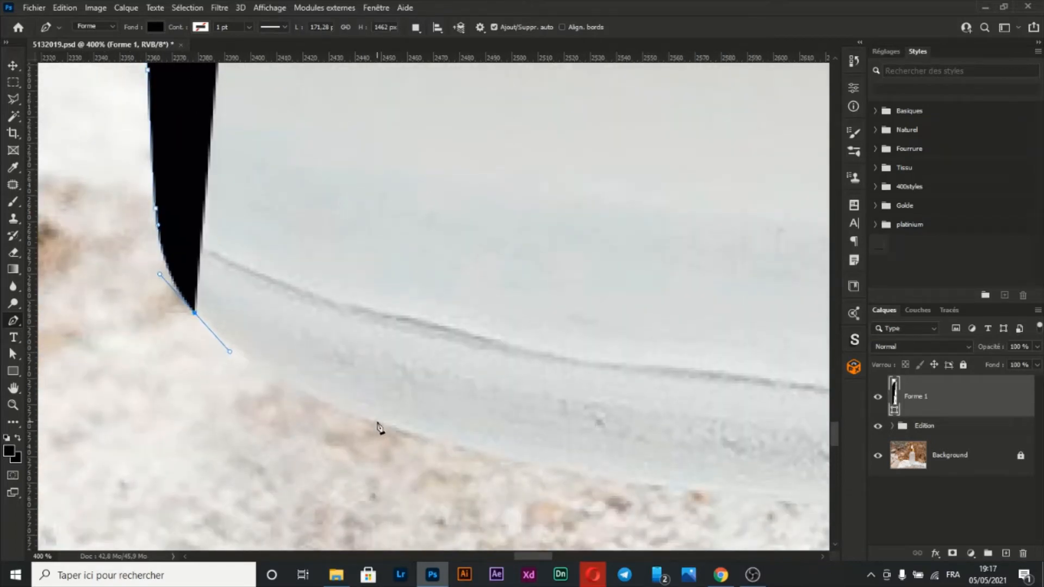
pyautogui.moveTo(378, 423); pyautogui.dragTo(446, 441)
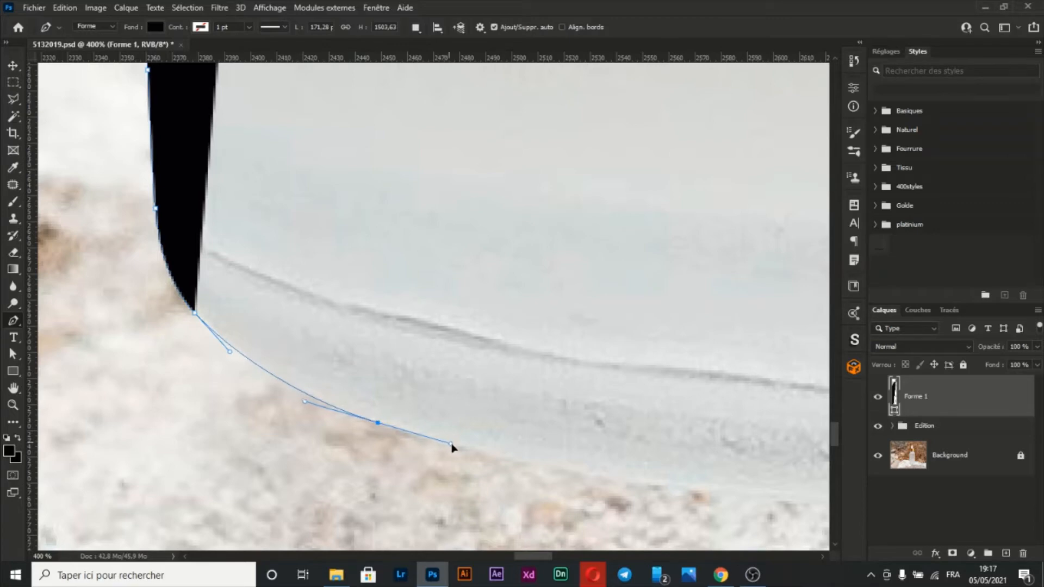
# Trace the bottom edge of the bottle's base with two smooth anchor points whose handles follow the gentle curve.
pyautogui.hscroll(5, 456, 446)
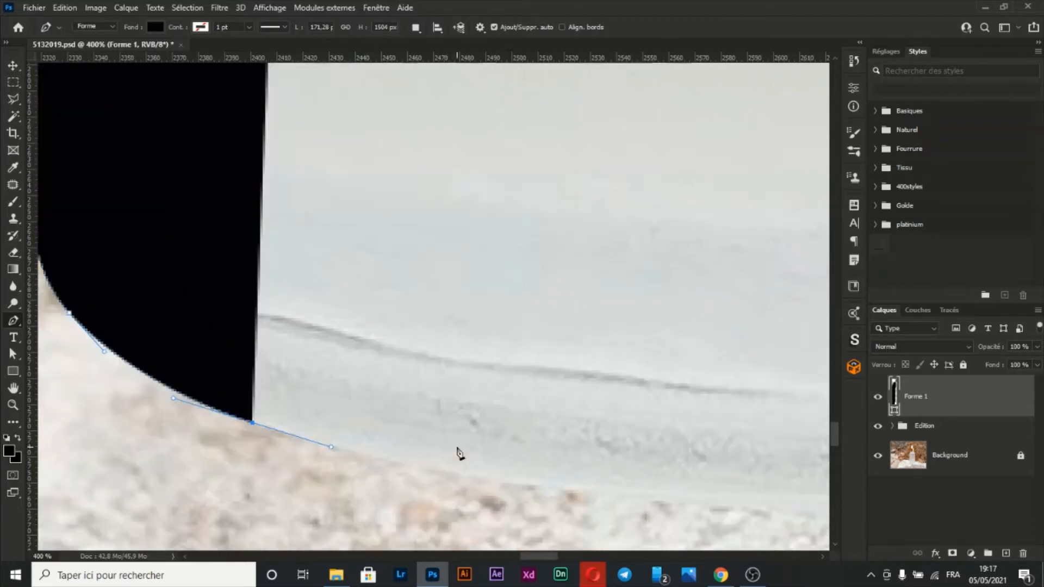
pyautogui.scroll(-4, 460, 454)
pyautogui.hscroll(1, 460, 454)
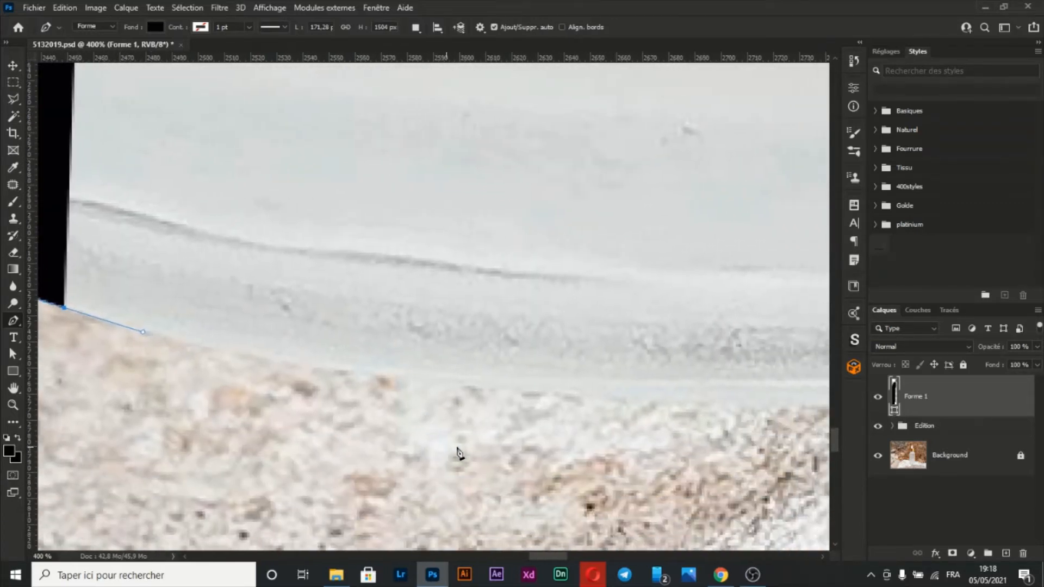
pyautogui.moveTo(443, 378); pyautogui.dragTo(633, 398)
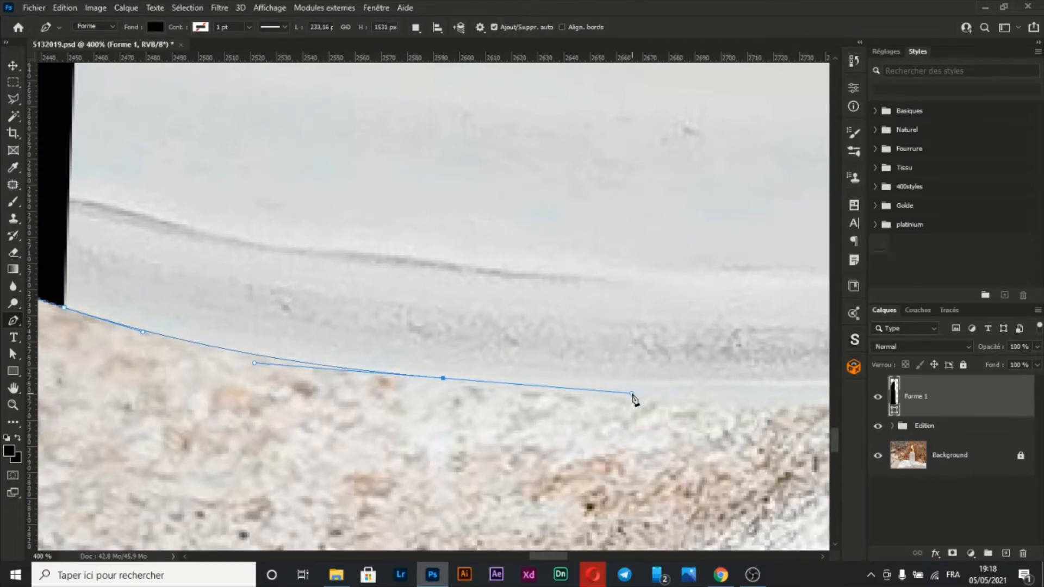
pyautogui.hscroll(15, 634, 398)
pyautogui.hscroll(5, 633, 399)
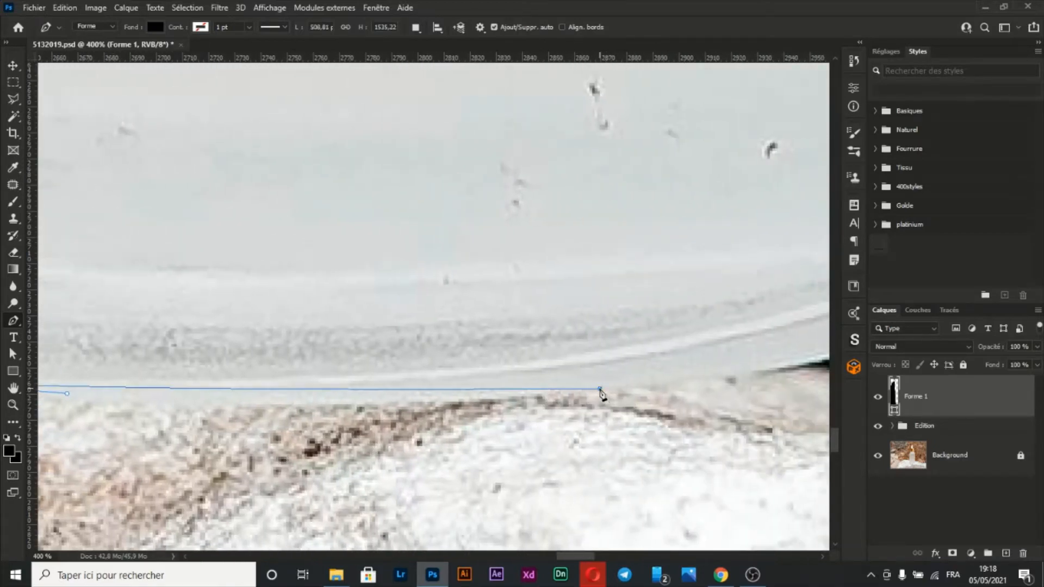
pyautogui.moveTo(600, 389); pyautogui.dragTo(821, 356)
# Trace the rounded lower right corner of the base with a curved anchor point on the bottle's right edge.
pyautogui.hscroll(5, 821, 355)
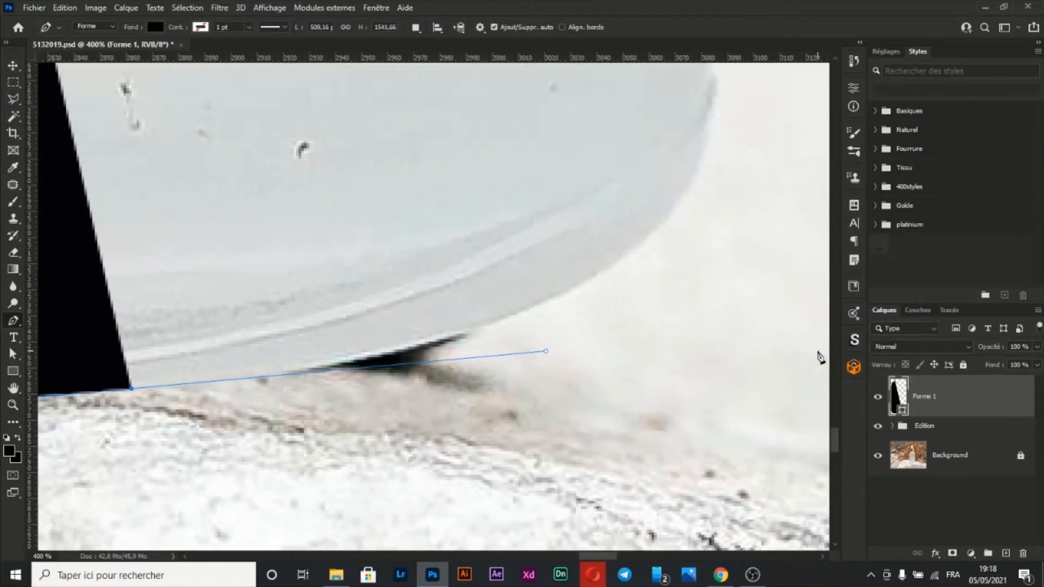
pyautogui.scroll(3, 821, 356)
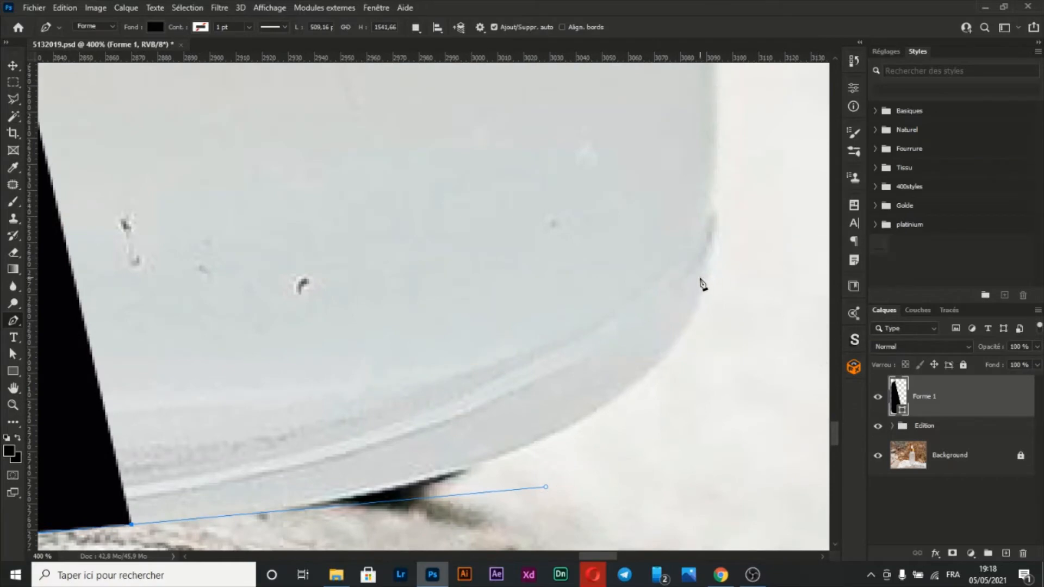
pyautogui.moveTo(707, 271); pyautogui.dragTo(729, 165)
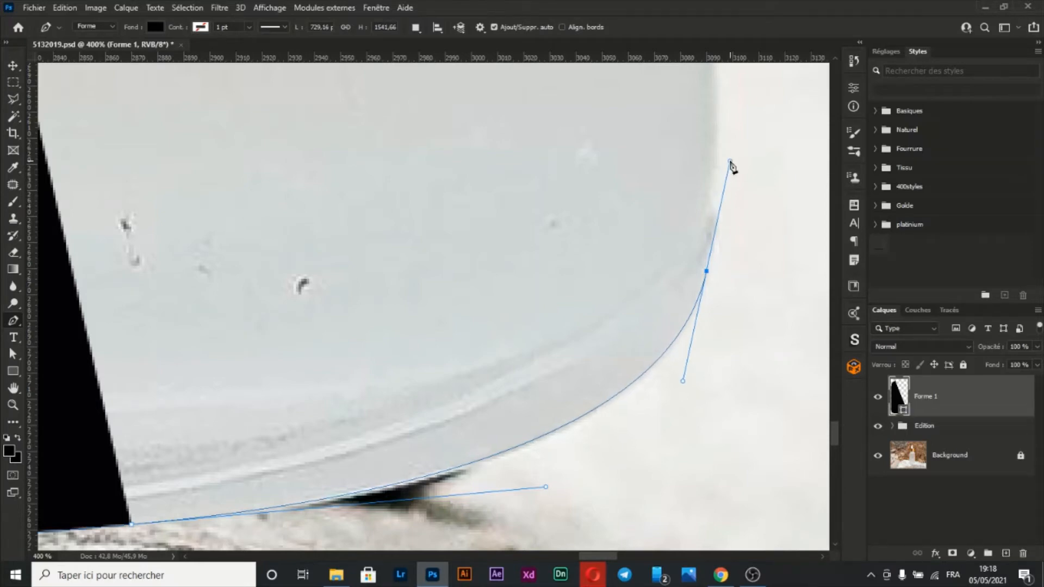
# Trace the straight right side with smooth anchor points above the base and where the shoulder begins, using near-vertical handles.
pyautogui.scroll(5, 729, 166)
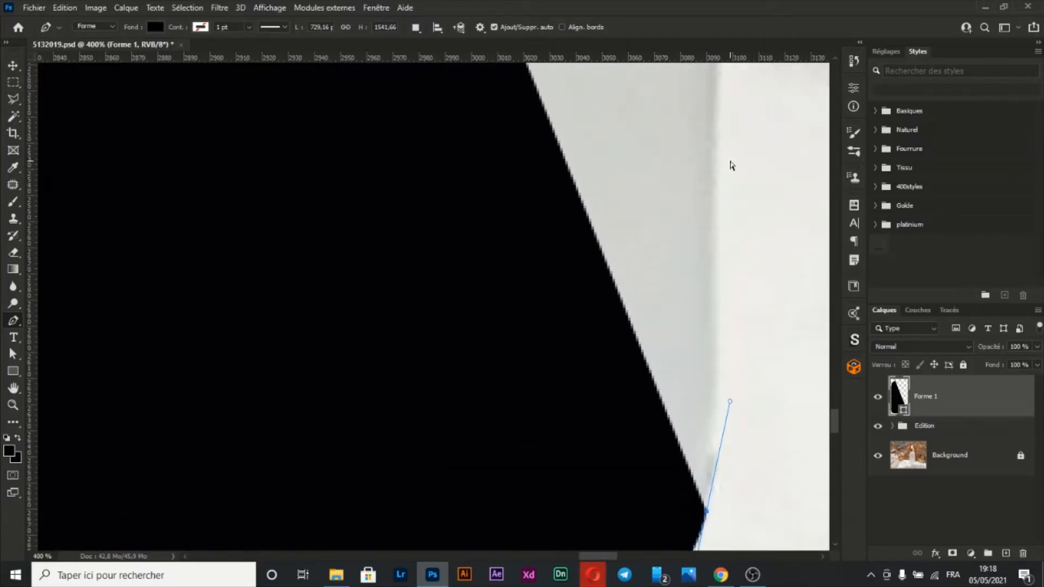
pyautogui.hotkey('ctrl', '-')
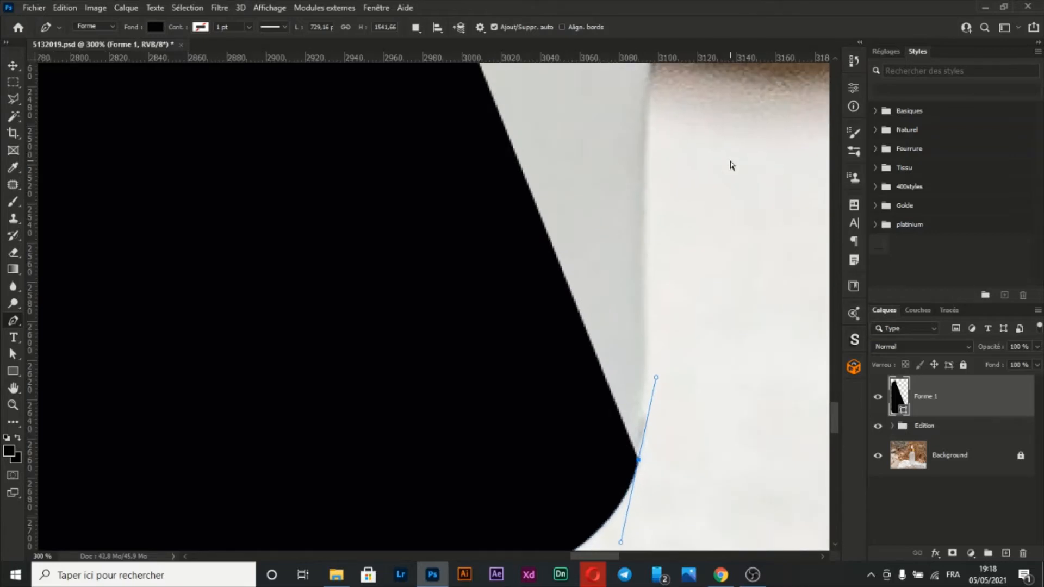
pyautogui.scroll(2, 732, 167)
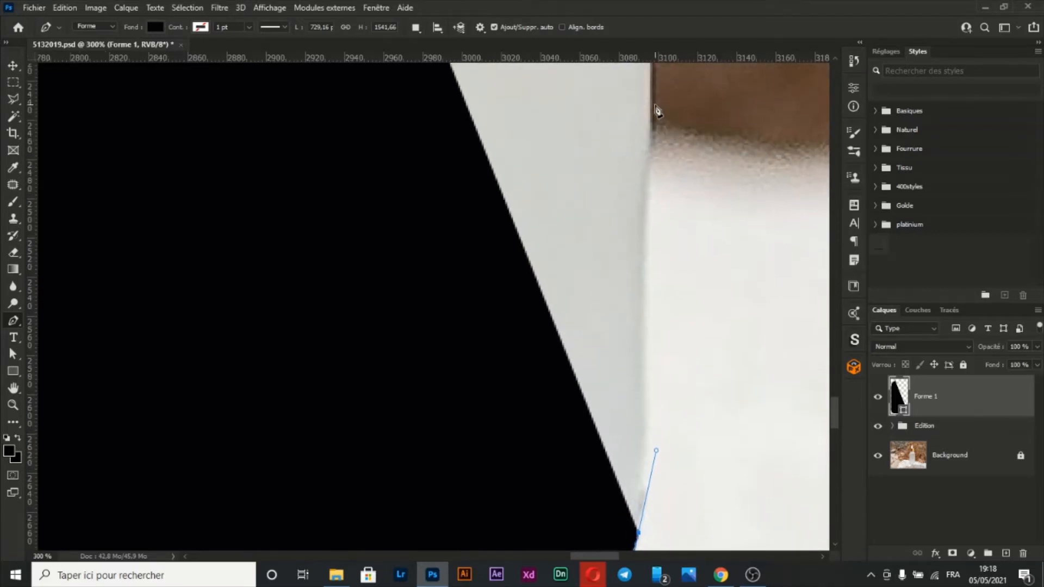
pyautogui.moveTo(651, 106); pyautogui.dragTo(654, 89)
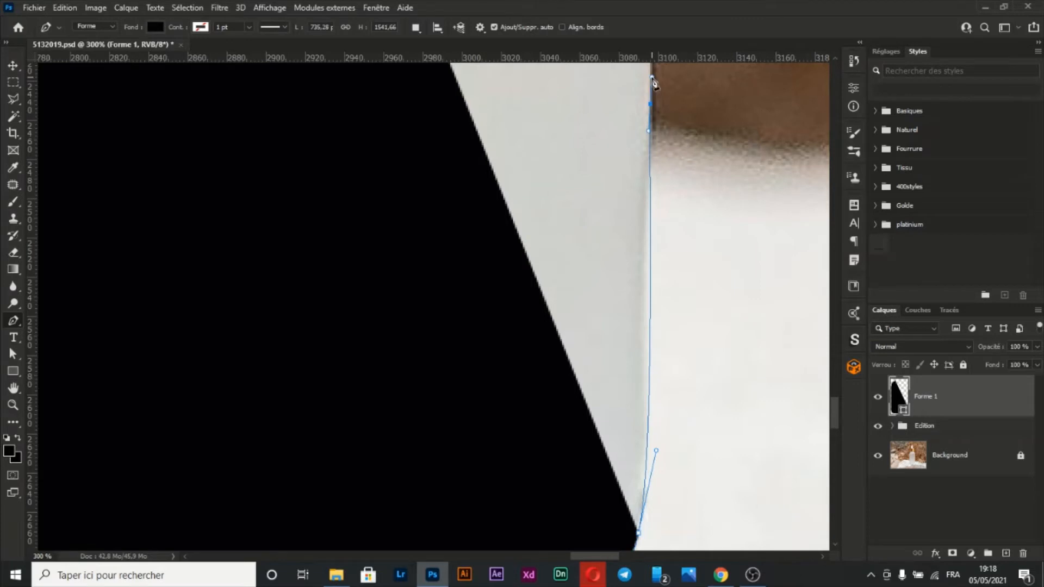
pyautogui.scroll(10, 654, 82)
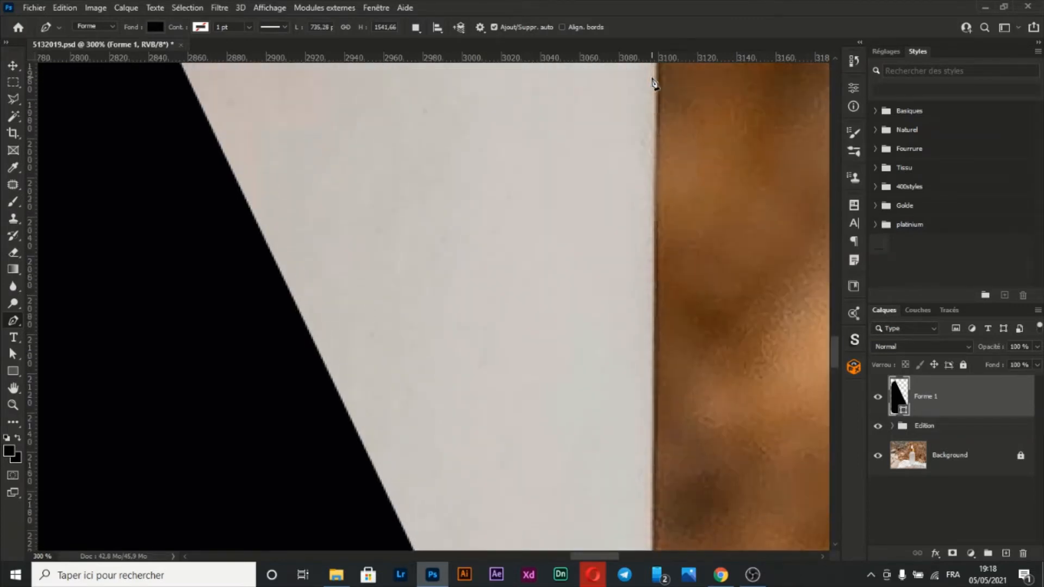
pyautogui.scroll(15, 654, 83)
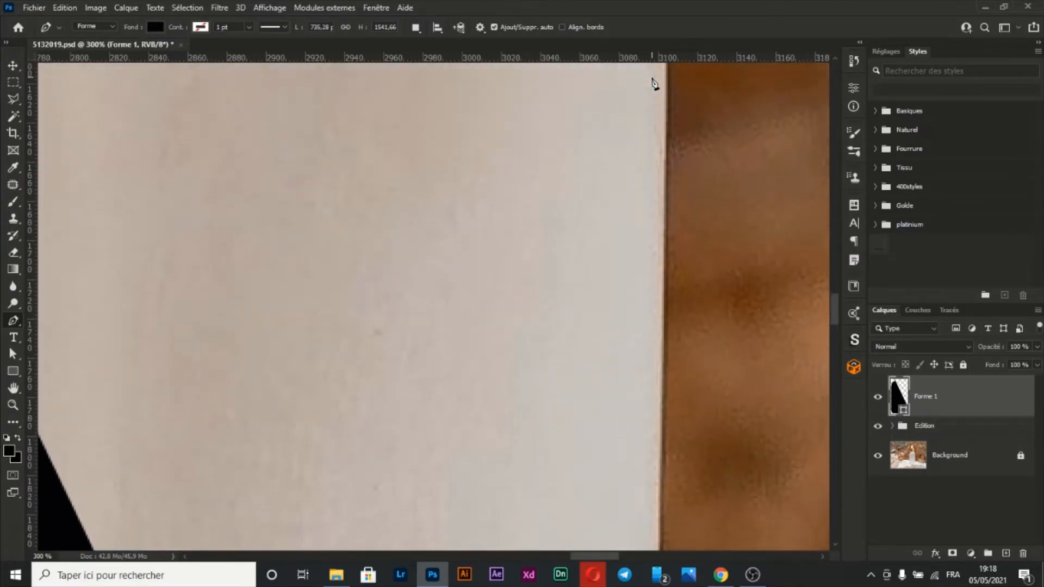
pyautogui.scroll(8, 655, 82)
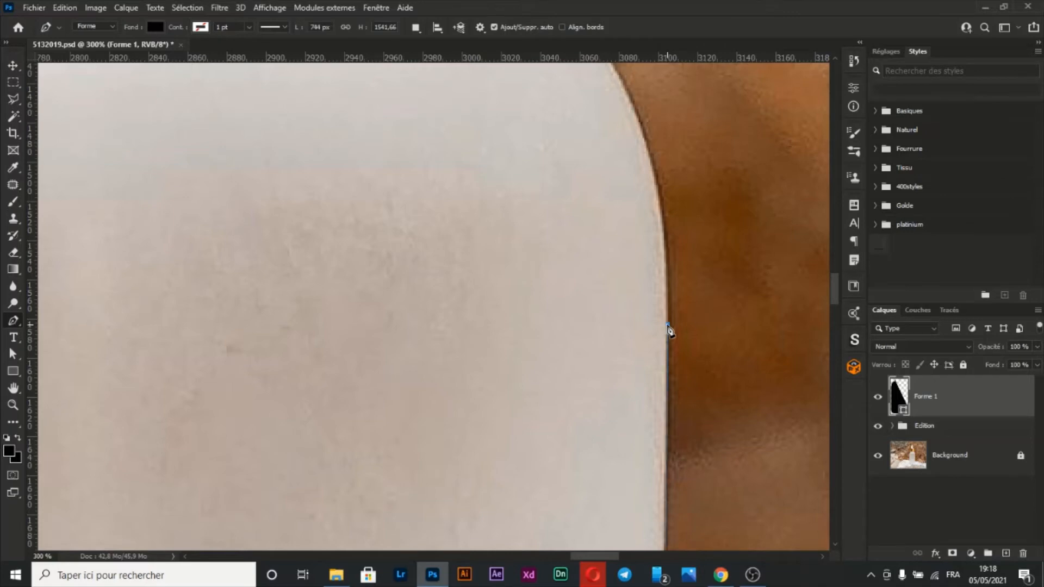
pyautogui.moveTo(668, 325); pyautogui.dragTo(668, 294)
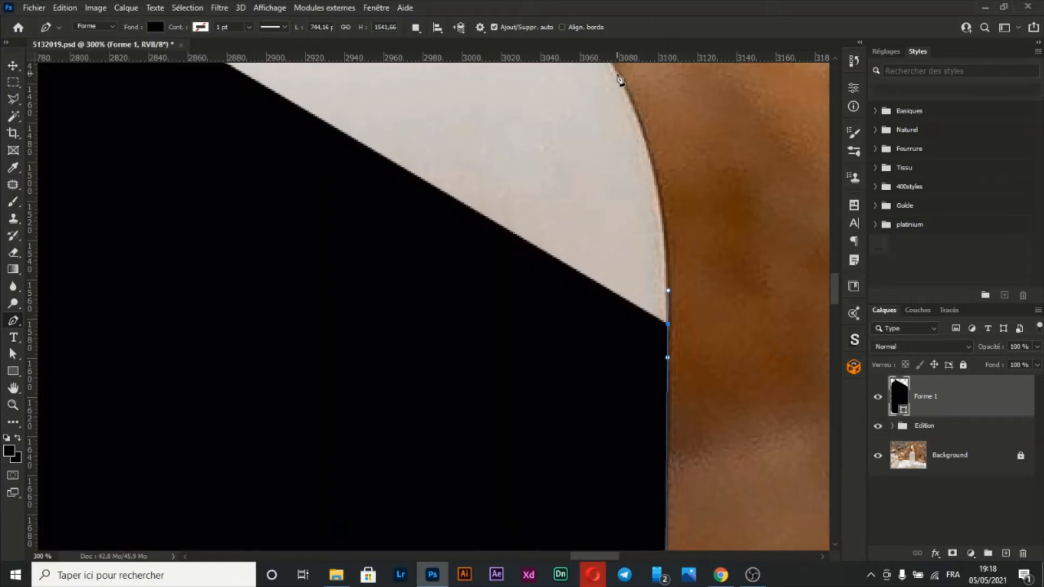
# Trace the right shoulder up to the foot of the neck with two curved anchor points and adjust the shoulder handle to fit the edge.
pyautogui.scroll(5, 620, 80)
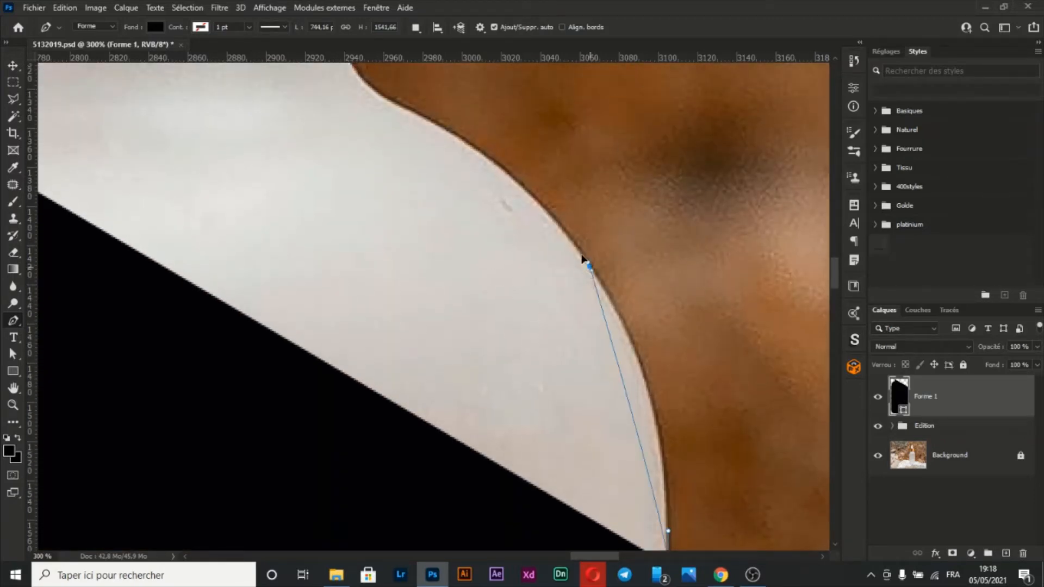
pyautogui.moveTo(589, 266); pyautogui.dragTo(512, 176)
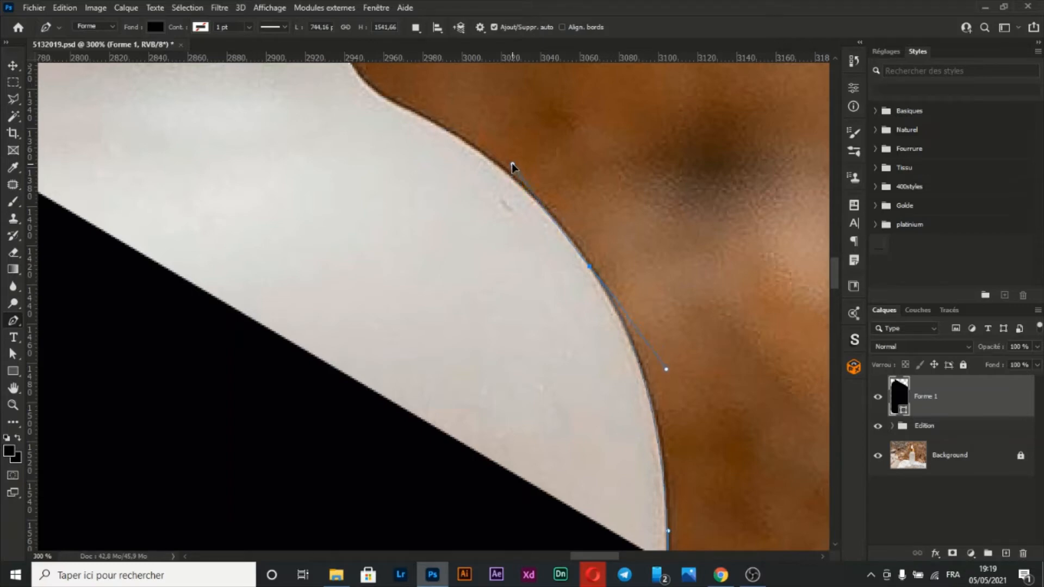
pyautogui.scroll(3, 407, 139)
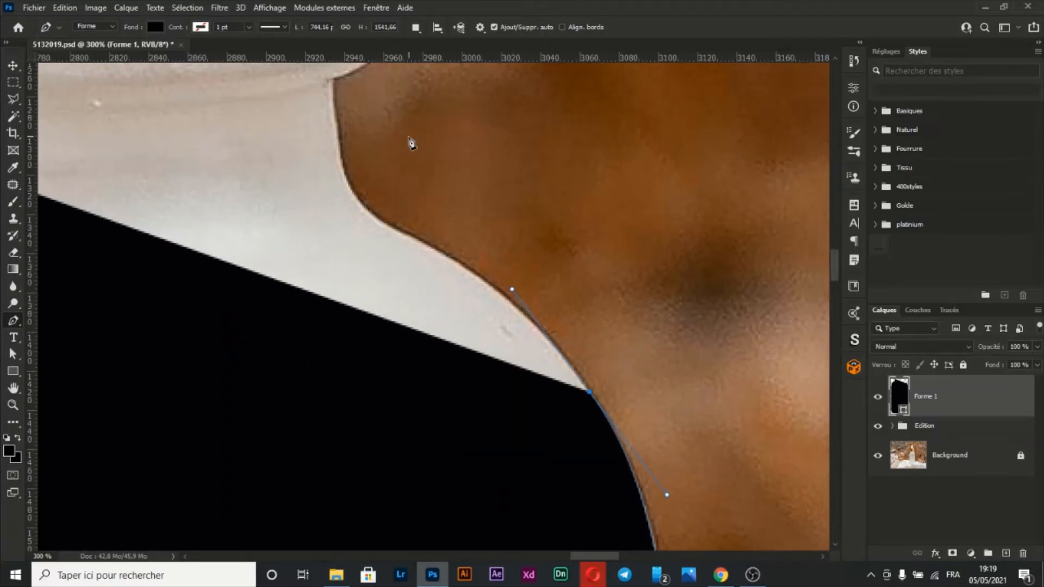
pyautogui.hscroll(-1, 408, 140)
pyautogui.hscroll(-1, 411, 143)
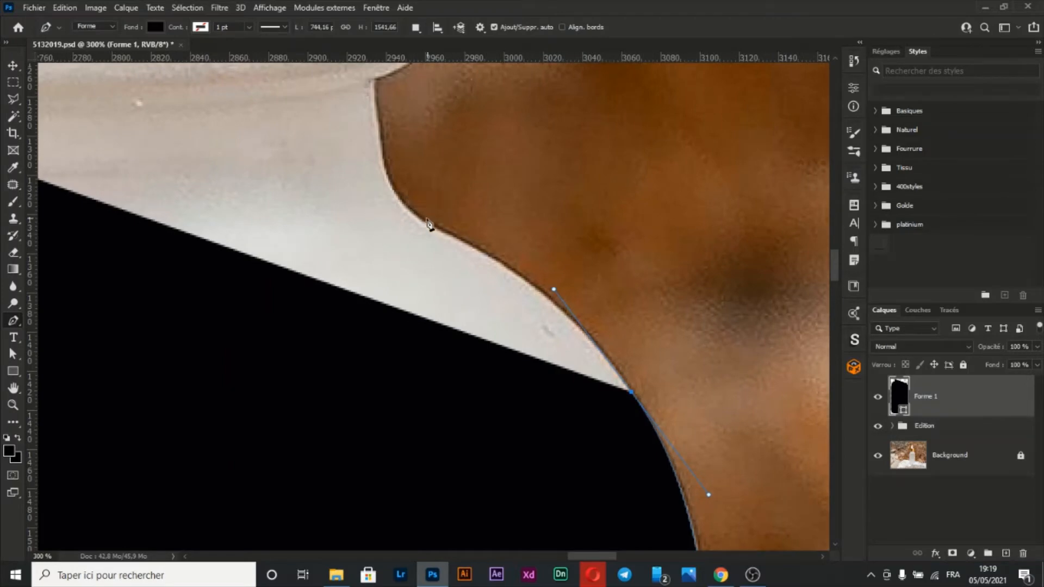
pyautogui.moveTo(408, 210); pyautogui.dragTo(365, 183)
pyautogui.press('a')
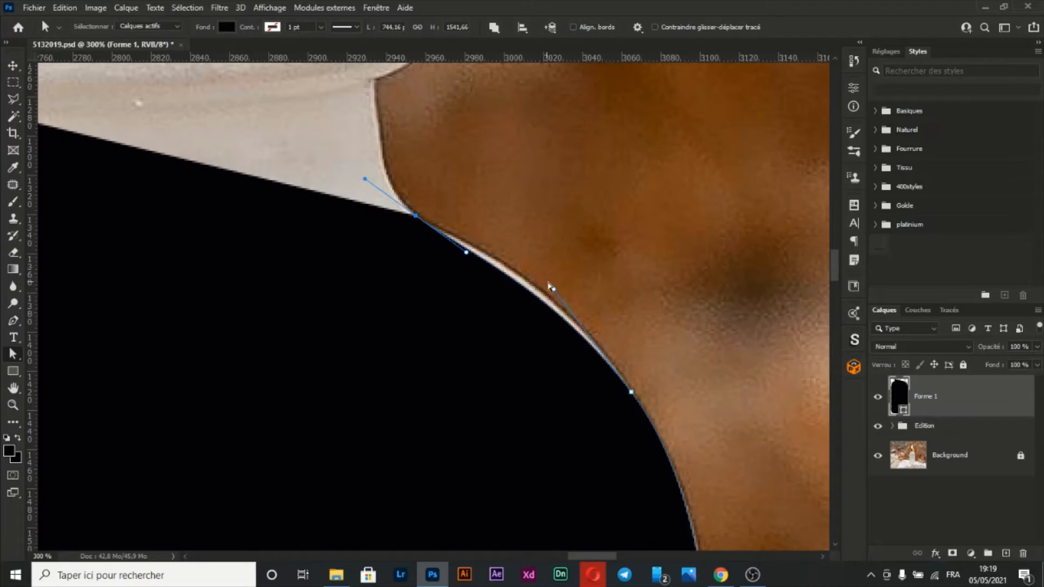
pyautogui.moveTo(555, 293); pyautogui.dragTo(523, 251)
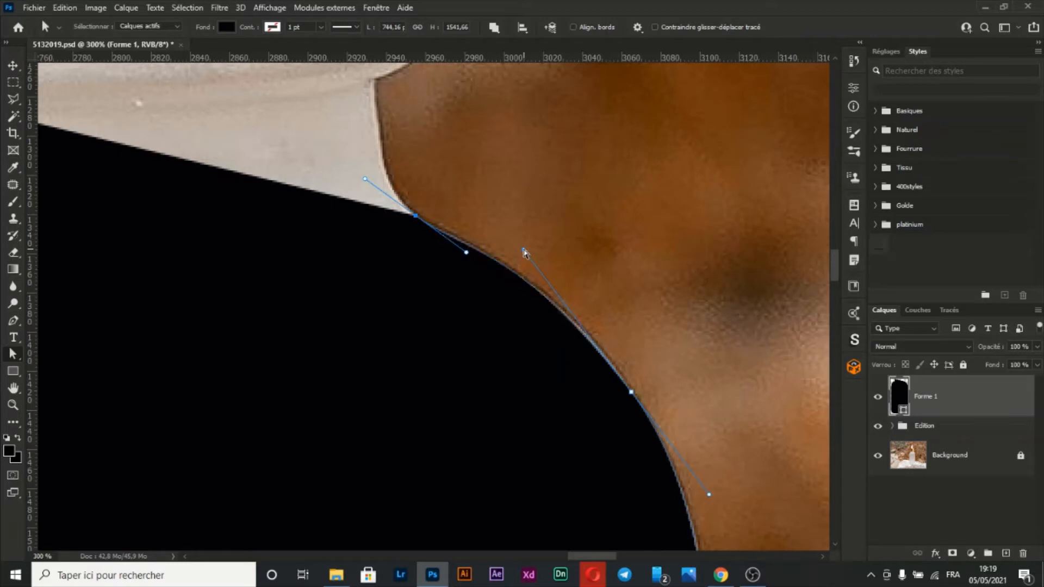
# Extend the outline up the right side of the neck to below the collar and adjust the lower handle to match its curve.
pyautogui.scroll(5, 523, 251)
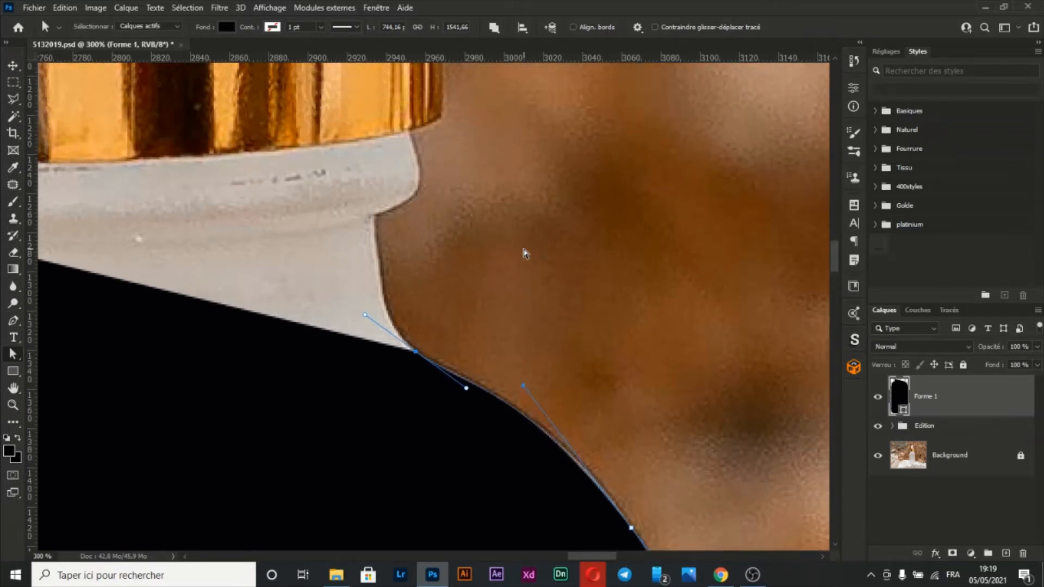
pyautogui.press('p')
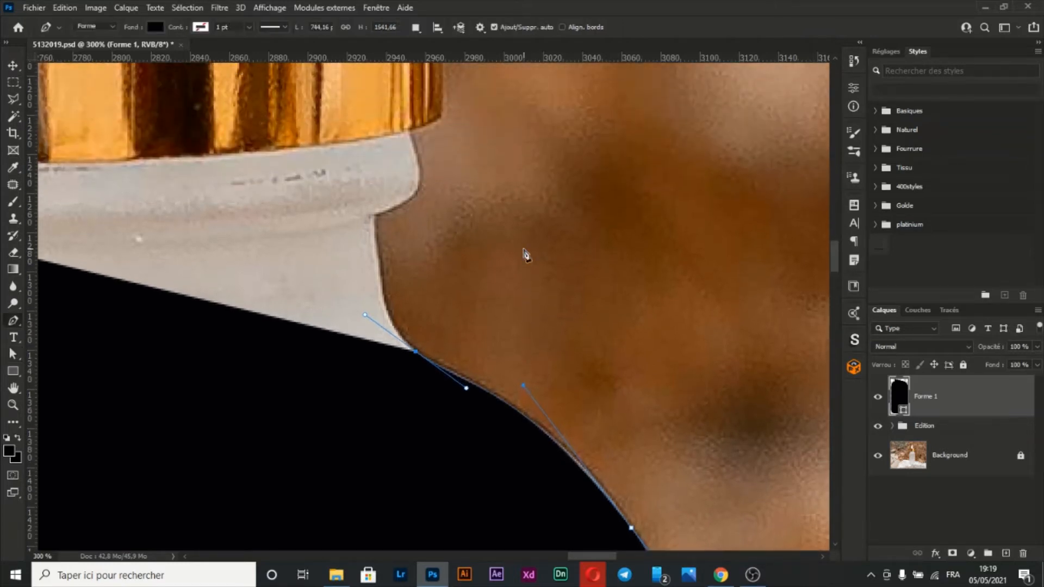
pyautogui.click(374, 223)
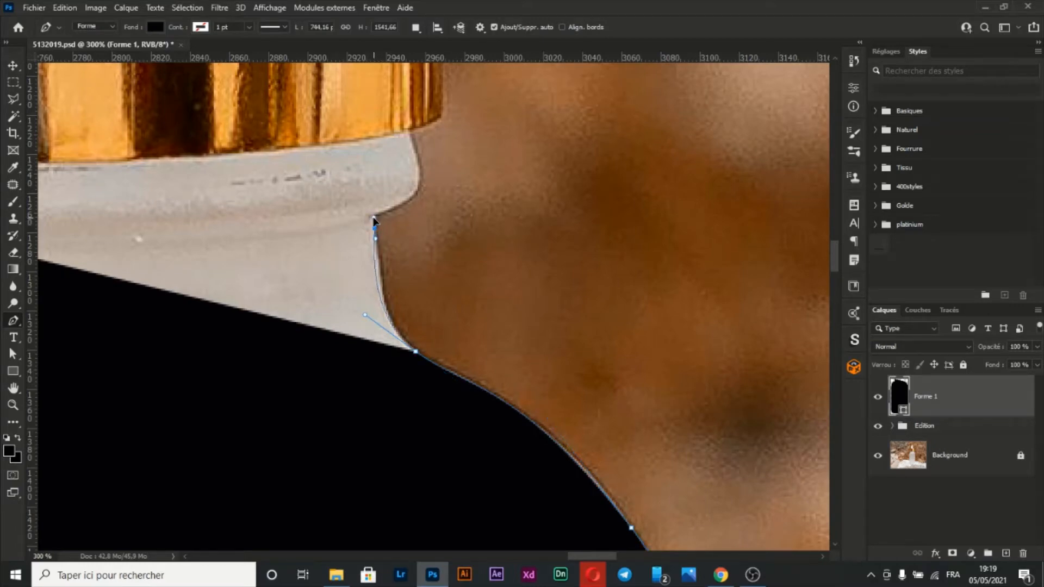
pyautogui.click(375, 220)
pyautogui.press('a')
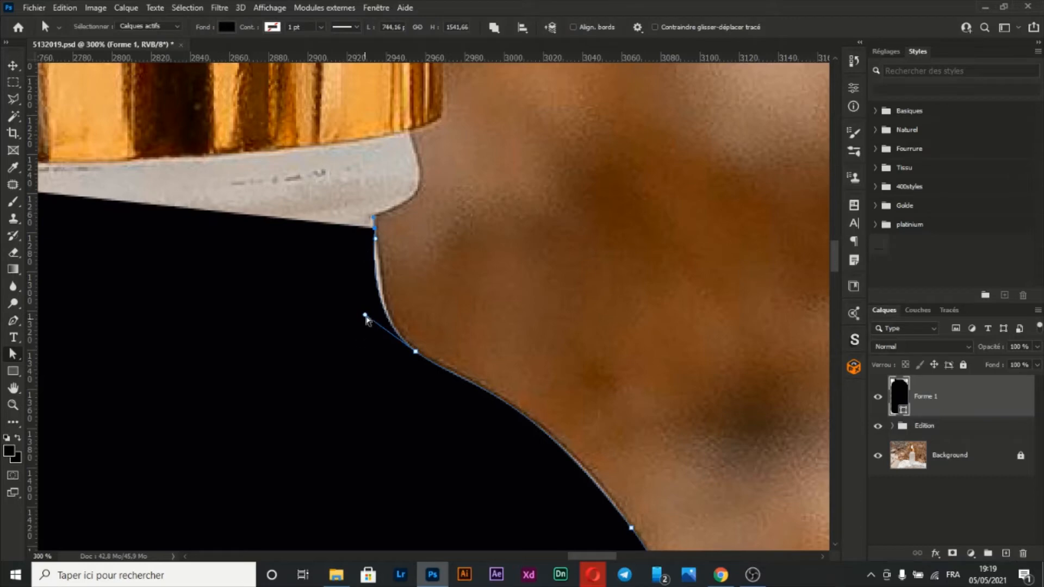
pyautogui.moveTo(363, 314); pyautogui.dragTo(374, 321)
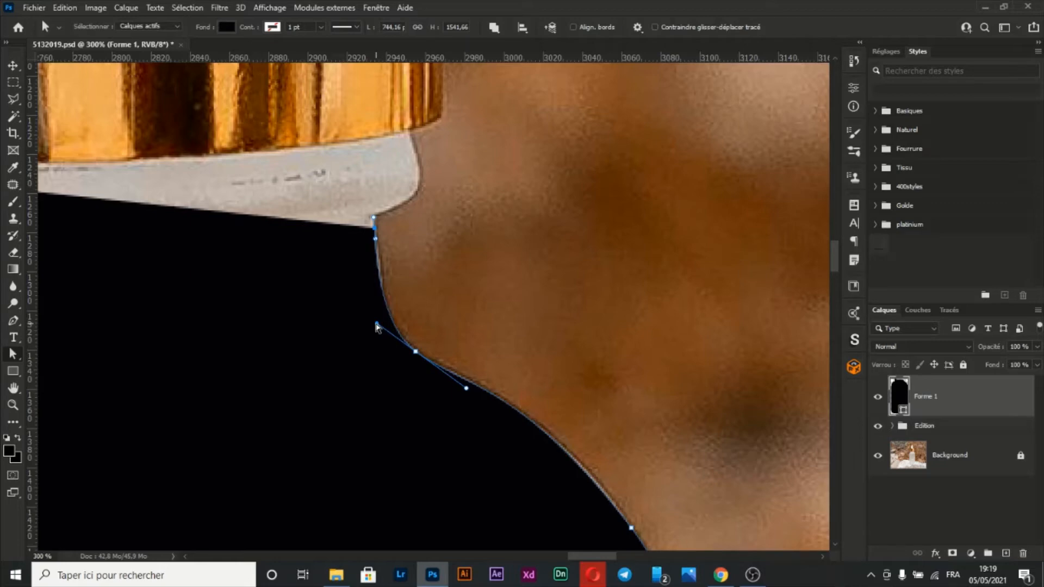
# Trace the right end of the neck's collar with curved anchor points, ending at a corner point under the gold cap.
pyautogui.press('p')
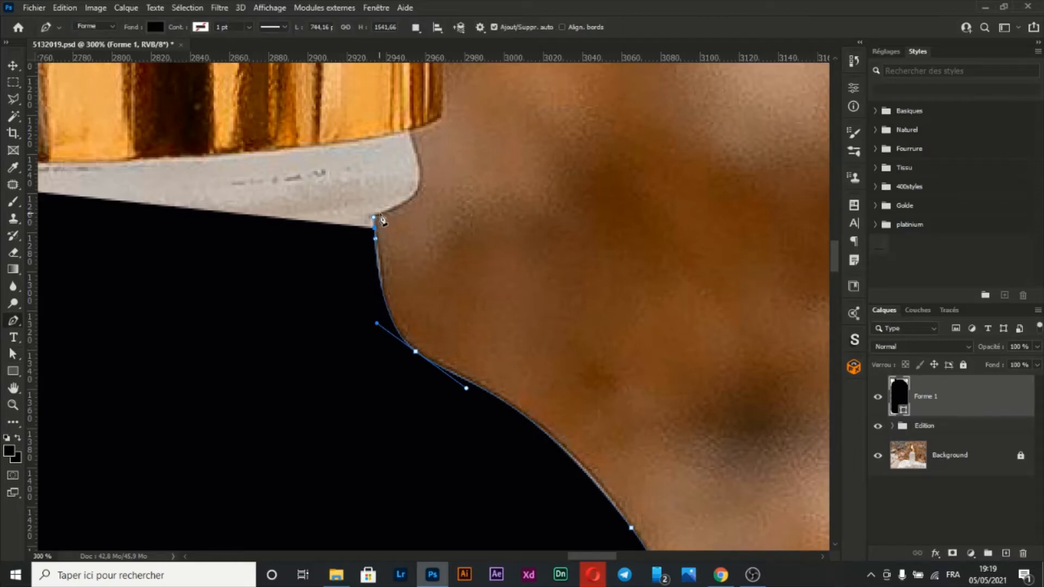
pyautogui.moveTo(384, 215); pyautogui.dragTo(397, 215)
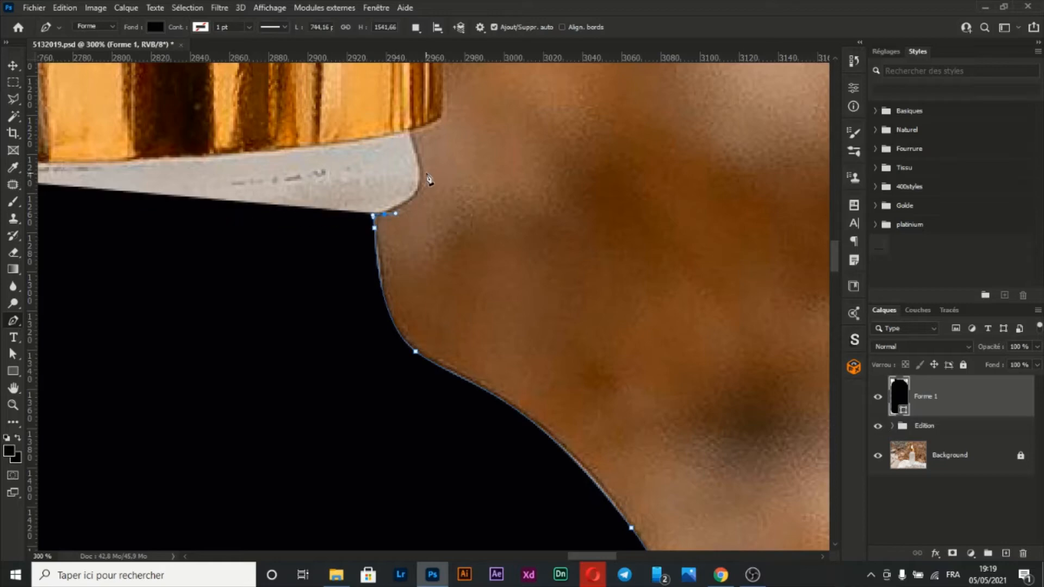
pyautogui.moveTo(420, 167); pyautogui.dragTo(417, 158)
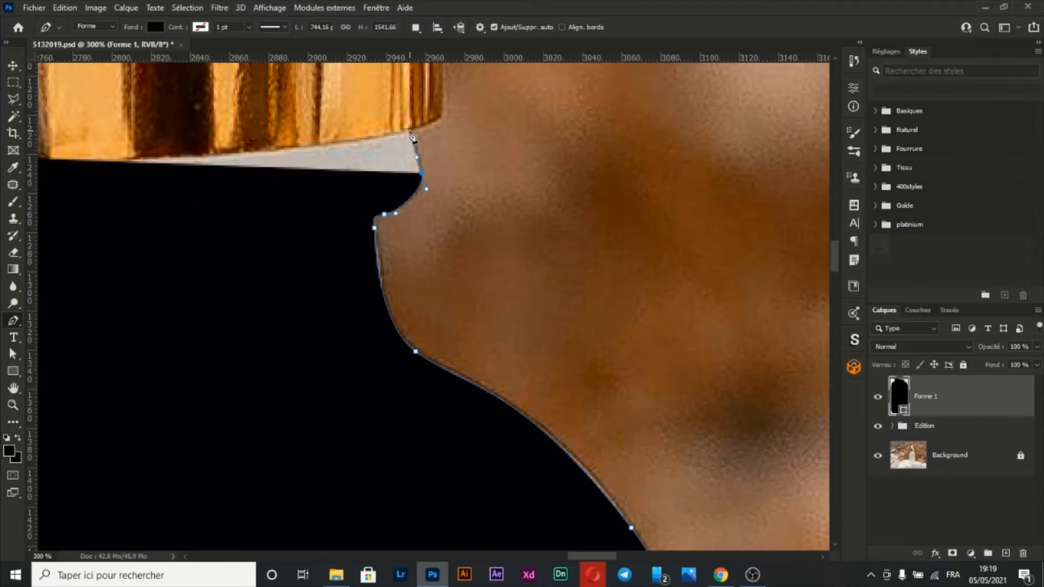
pyautogui.click(410, 131)
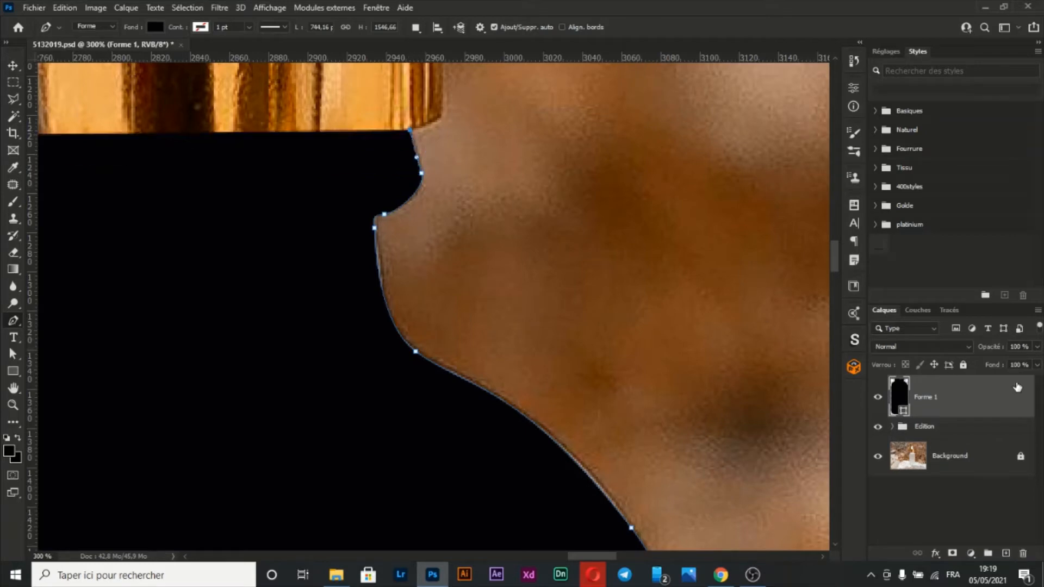
# Lower the bottle shape's opacity to 39% and close the outline along the gold cap's lower edge with curved anchor points.
pyautogui.moveTo(991, 348); pyautogui.dragTo(953, 353)
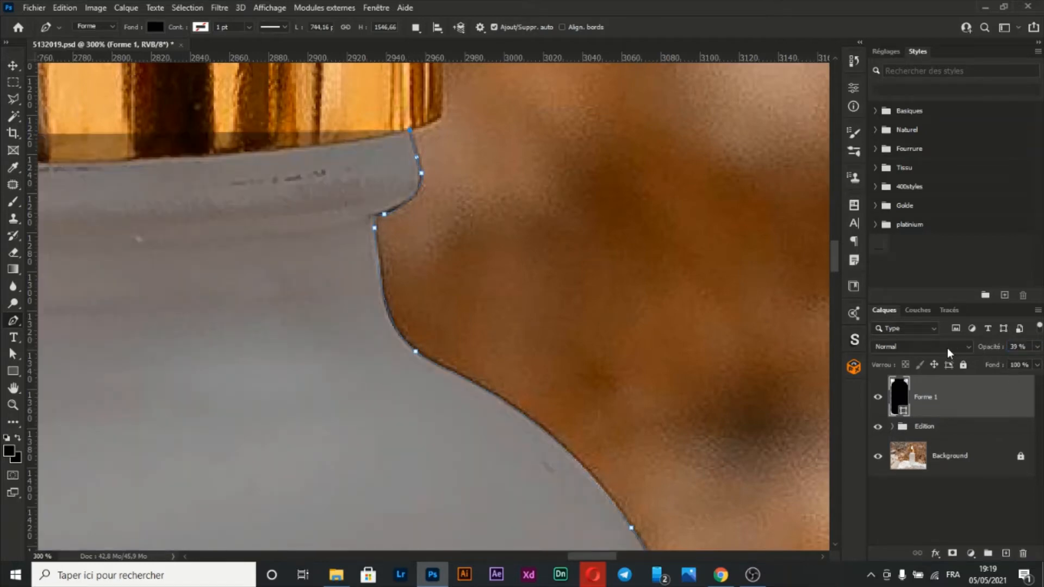
pyautogui.hscroll(-5, 533, 333)
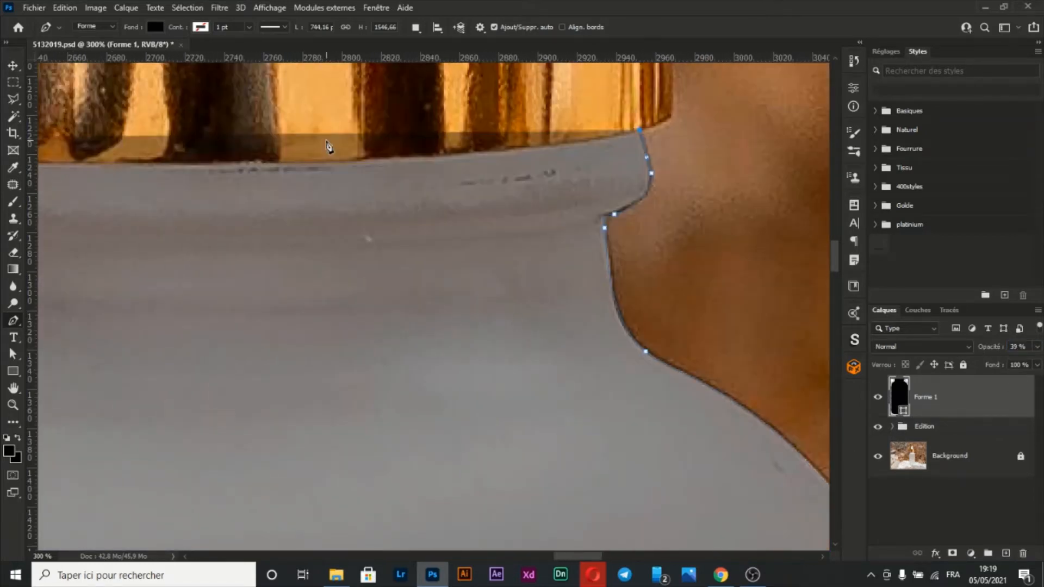
pyautogui.moveTo(320, 163); pyautogui.dragTo(116, 170)
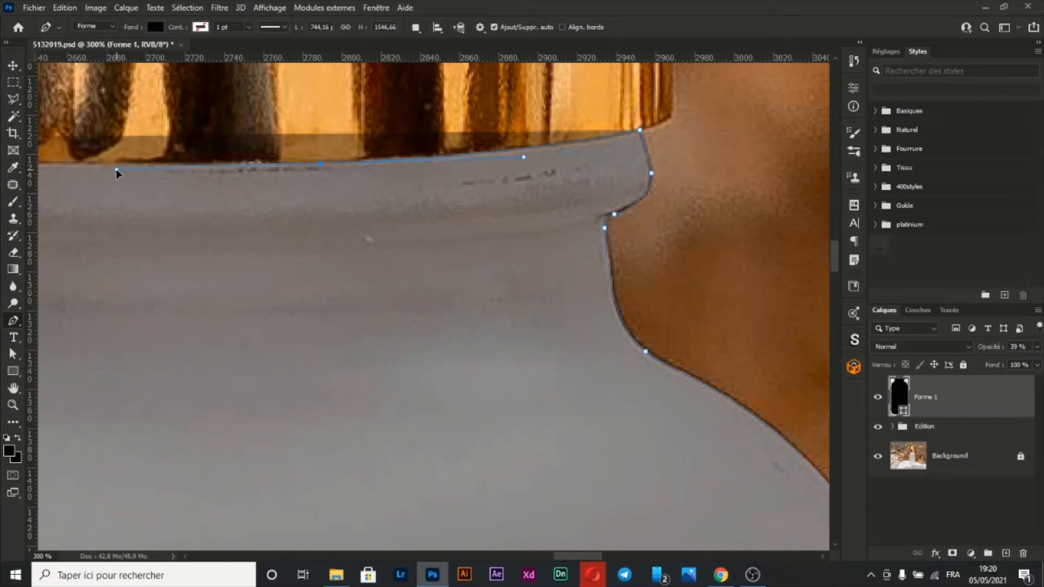
pyautogui.hscroll(-5, 118, 177)
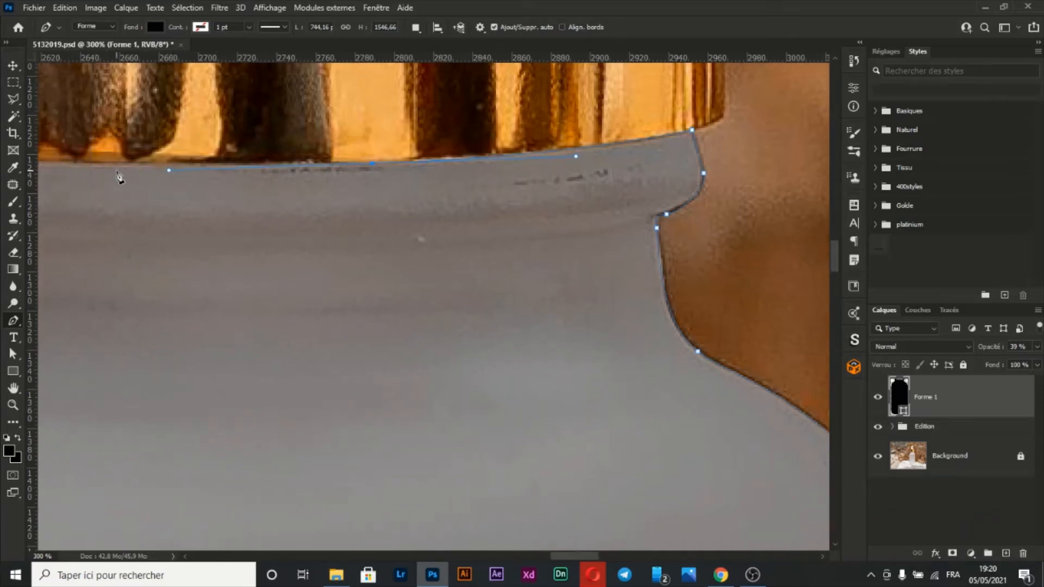
pyautogui.hscroll(-2, 116, 181)
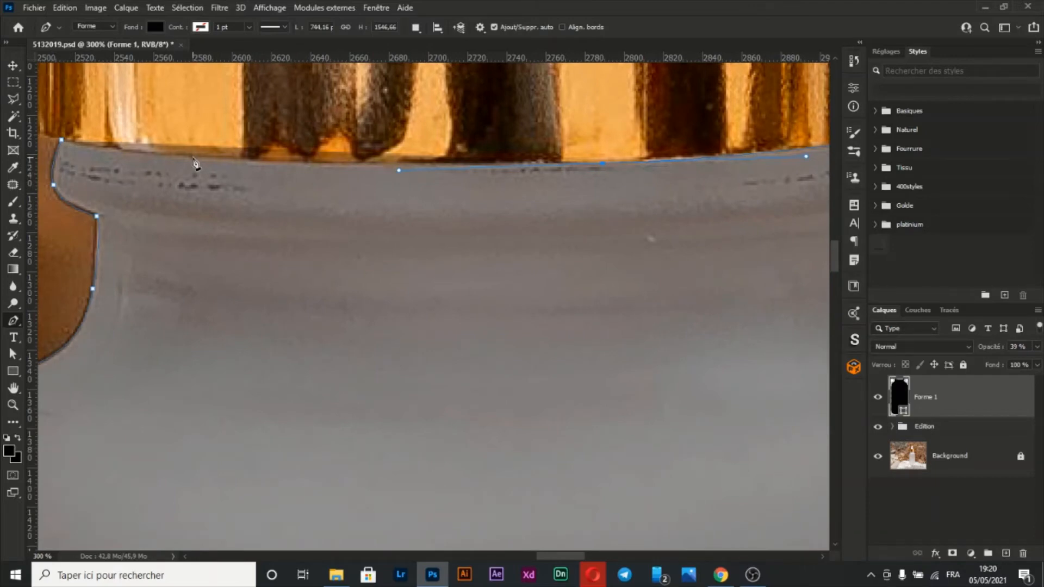
pyautogui.moveTo(192, 158); pyautogui.dragTo(168, 159)
pyautogui.click(62, 143)
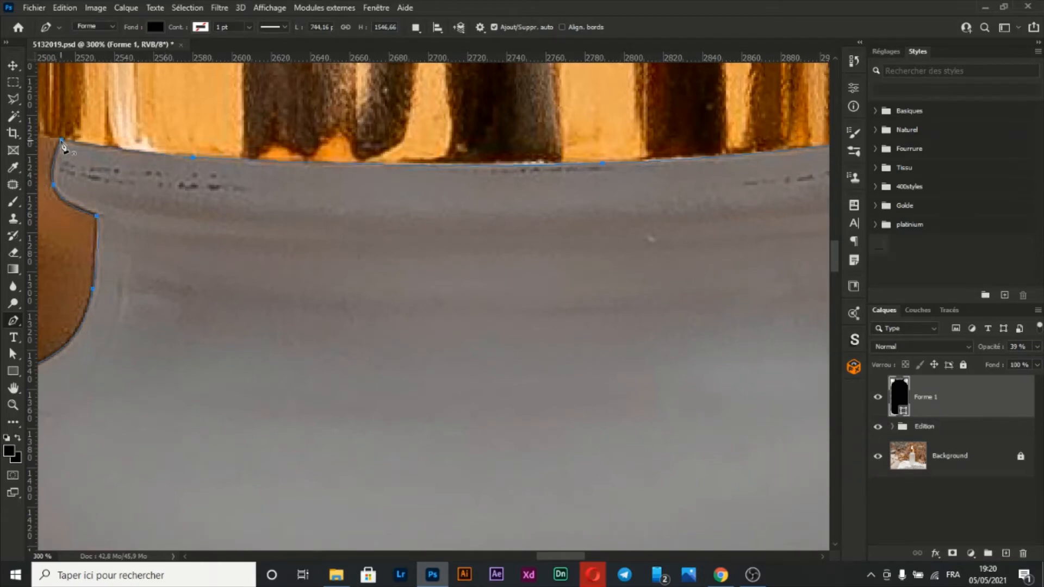
# Restore the closed bottle shape's opacity to 100% with the Move tool active and deselect the shape.
pyautogui.hotkey('ctrl', '-')
pyautogui.hotkey('ctrl', '-')
pyautogui.hotkey('ctrl', '-')
pyautogui.hotkey('ctrl', '-')
pyautogui.hotkey('ctrl', '-')
pyautogui.hotkey('ctrl', '-')
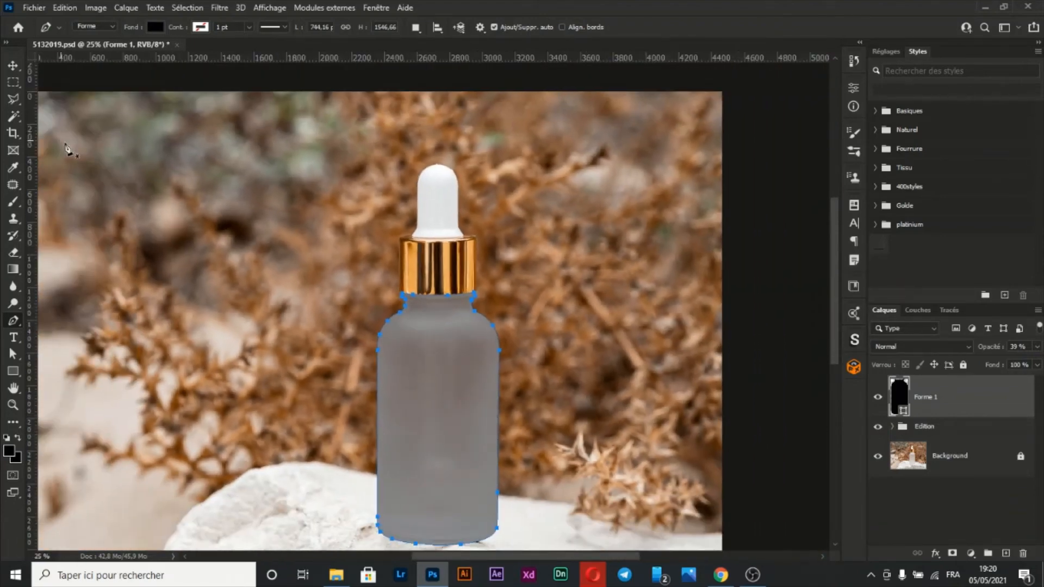
pyautogui.scroll(-3, 306, 223)
pyautogui.press('v')
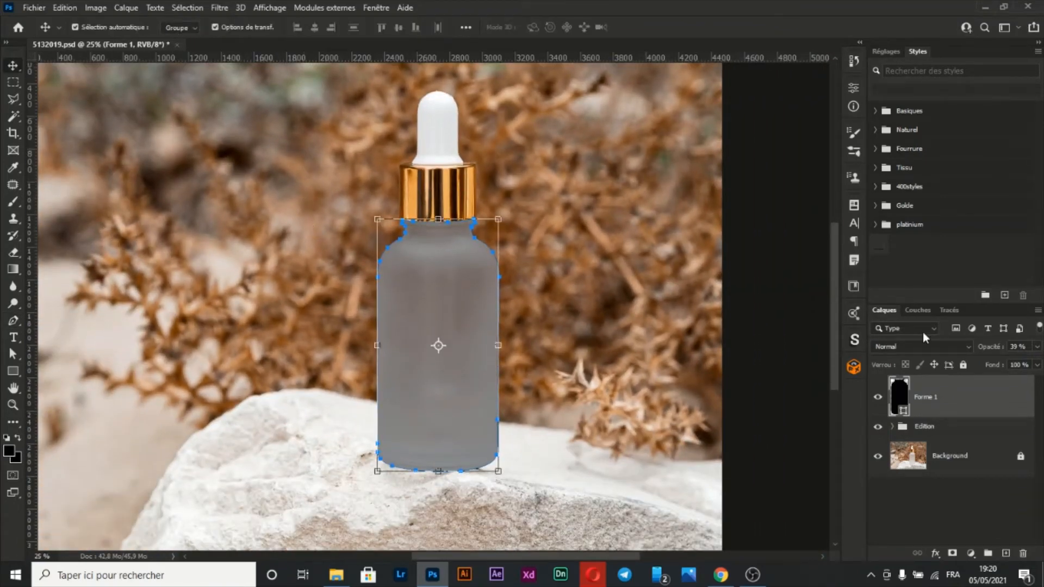
pyautogui.click(1018, 347)
pyautogui.write('100')
pyautogui.press('Return')
pyautogui.moveTo(1043, 379); pyautogui.dragTo(1042, 380)
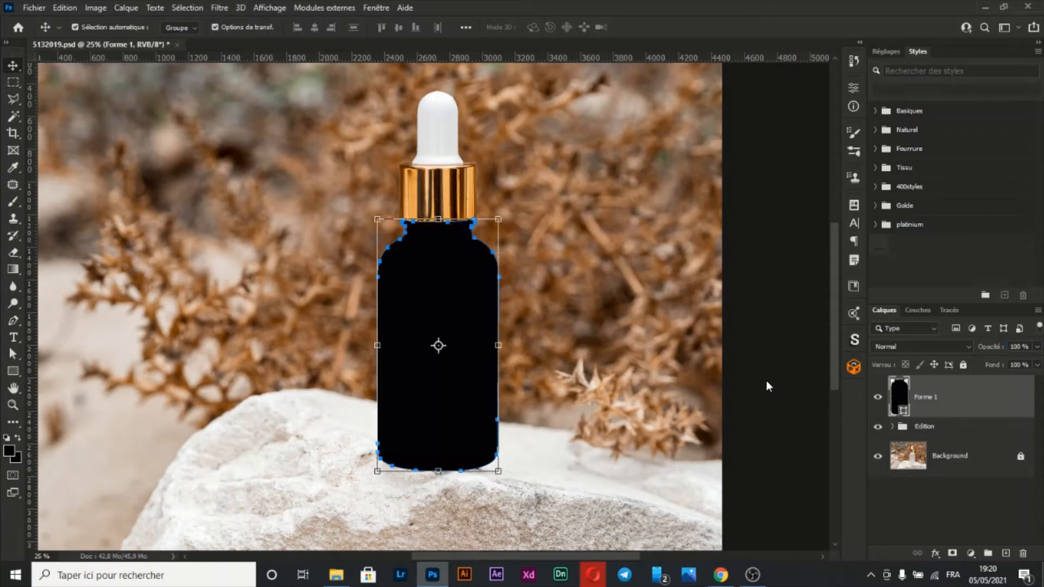
pyautogui.click(775, 391)
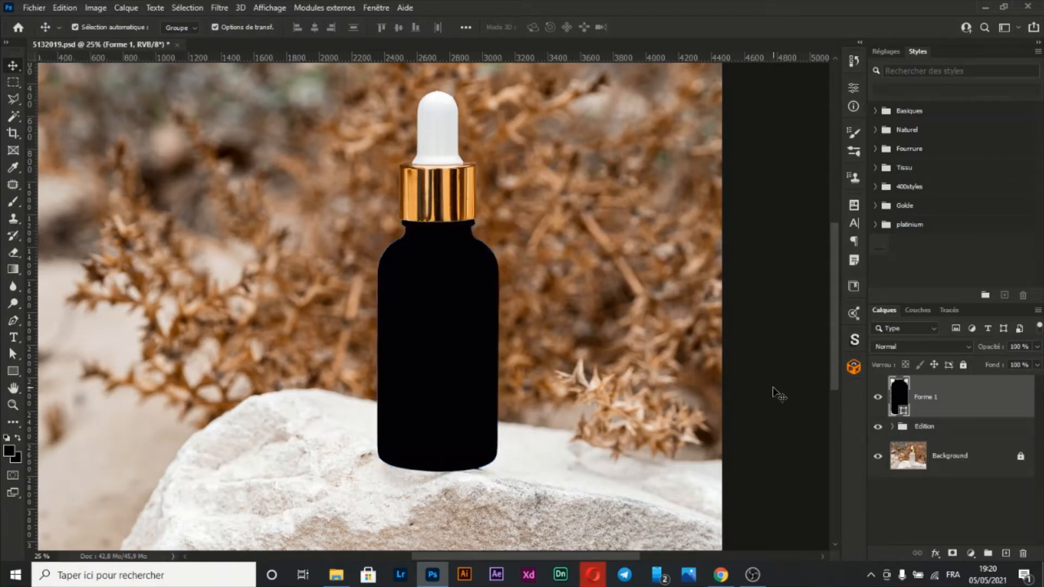
# Change the bottle shape's fill to the dark orange-brown 331905.
pyautogui.click(899, 396)
pyautogui.doubleClick(900, 394)
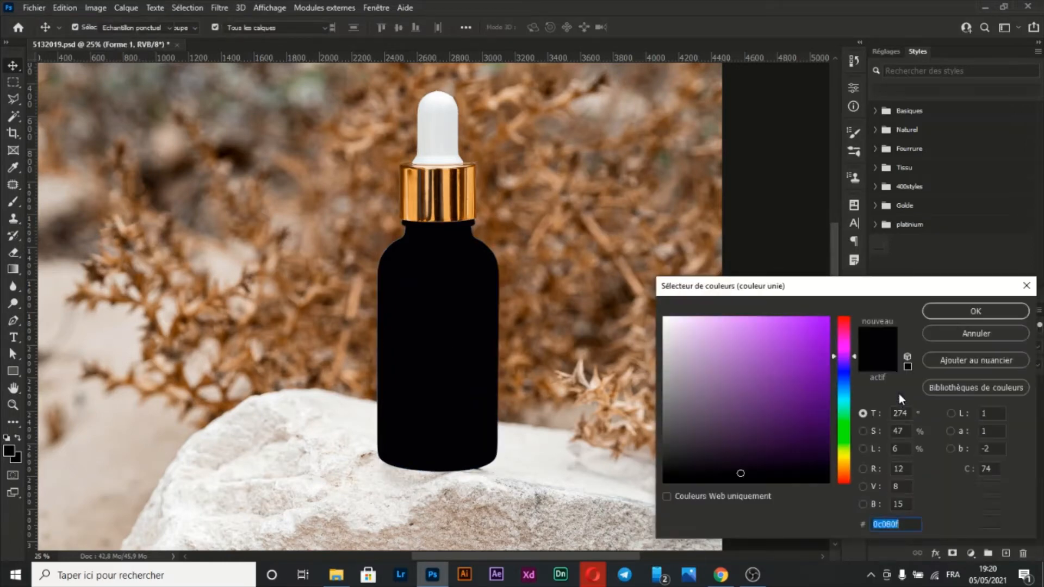
pyautogui.click(846, 472)
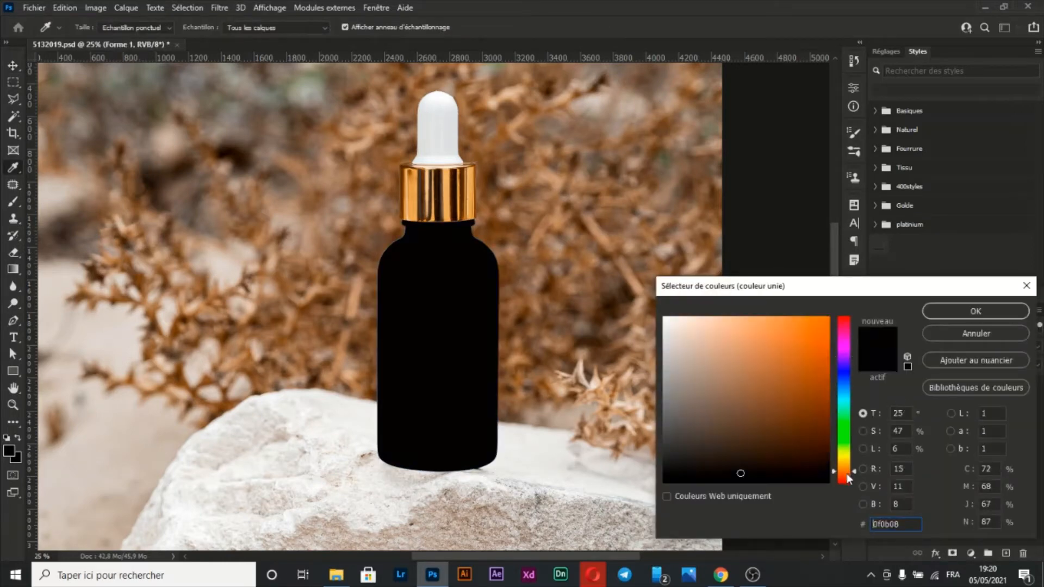
pyautogui.moveTo(810, 454); pyautogui.dragTo(812, 450)
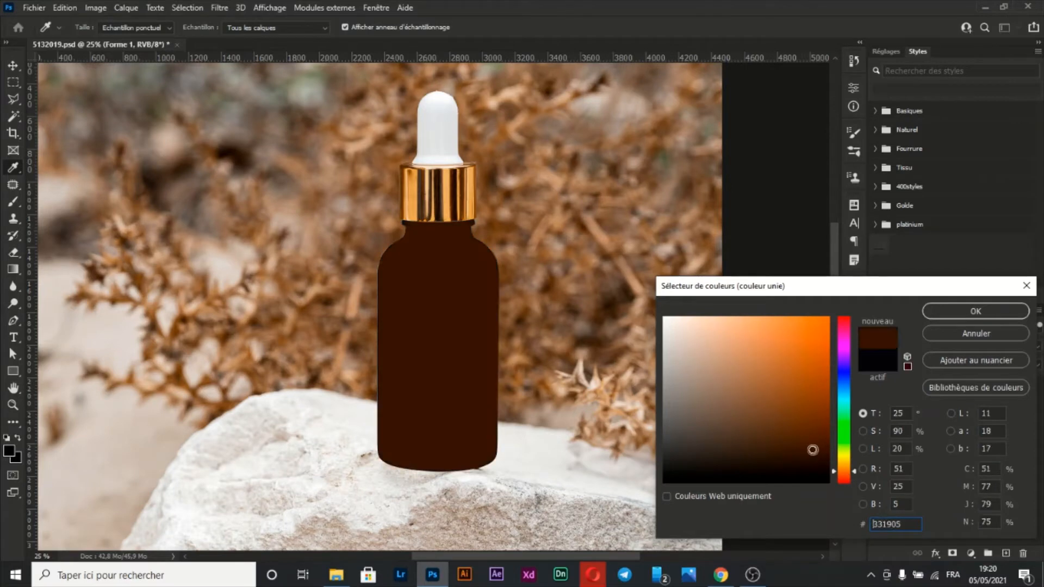
pyautogui.press('Return')
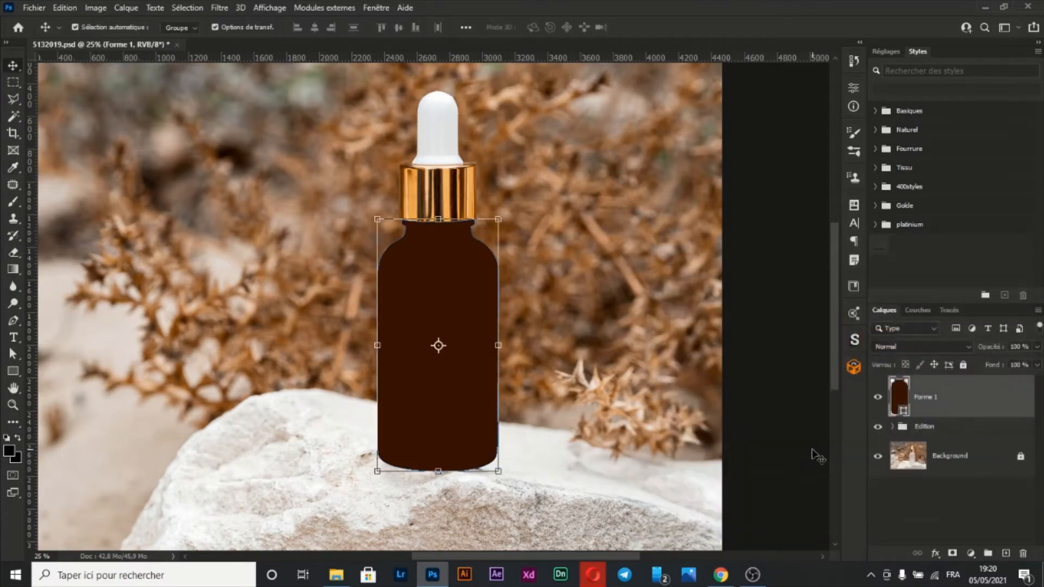
# Try successive blend modes on the bottle shape and set it to Lumière linéaire.
pyautogui.hotkey('shift', '+')
pyautogui.hotkey('shift', '+')
pyautogui.hotkey('shift', '+')
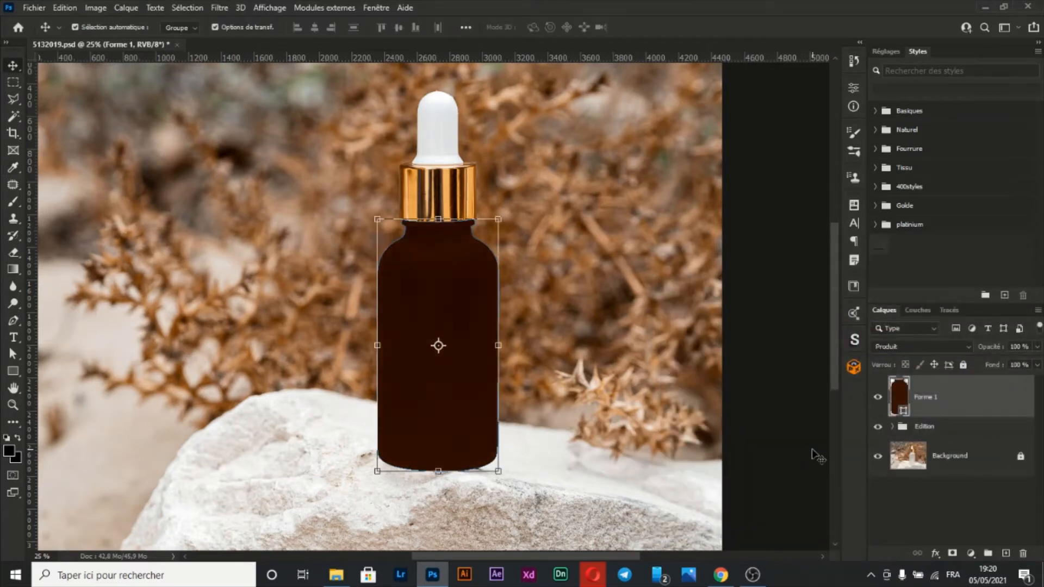
pyautogui.hotkey('shift', '+')
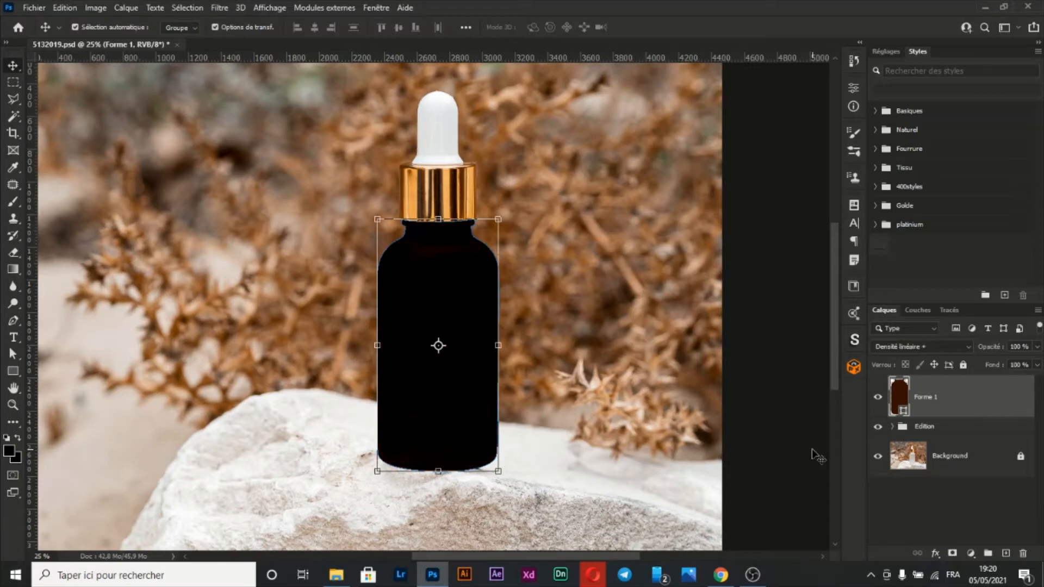
pyautogui.hotkey('shift', '+')
pyautogui.hotkey('shift', '+')
pyautogui.hotkey('shift', '+')
pyautogui.hotkey('shift', '+')
pyautogui.hotkey('shift', '+')
pyautogui.hotkey('shift', '+')
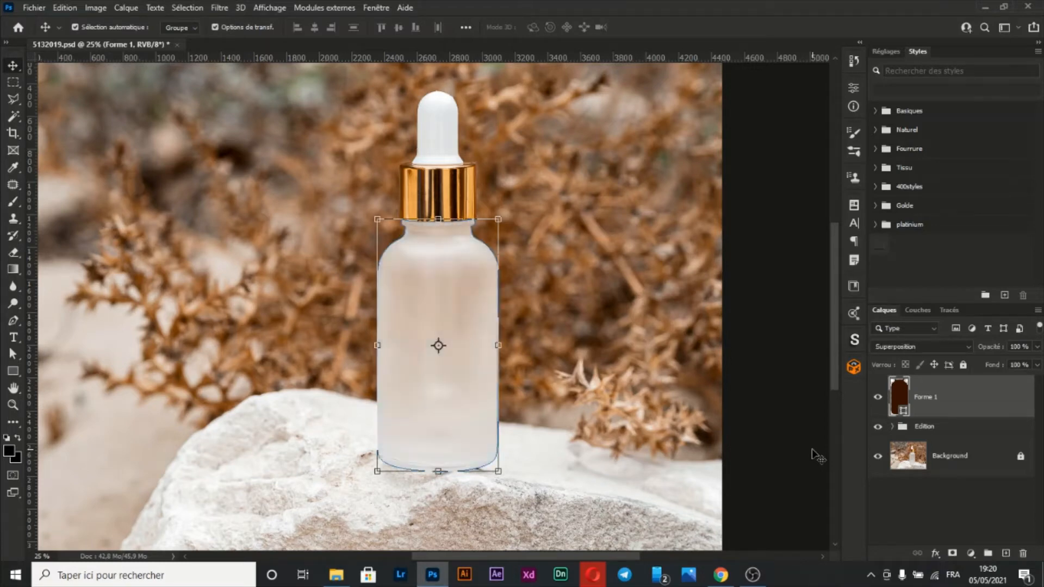
pyautogui.hotkey('shift', '+')
pyautogui.hotkey('shift', '+')
pyautogui.hotkey('shift', '+')
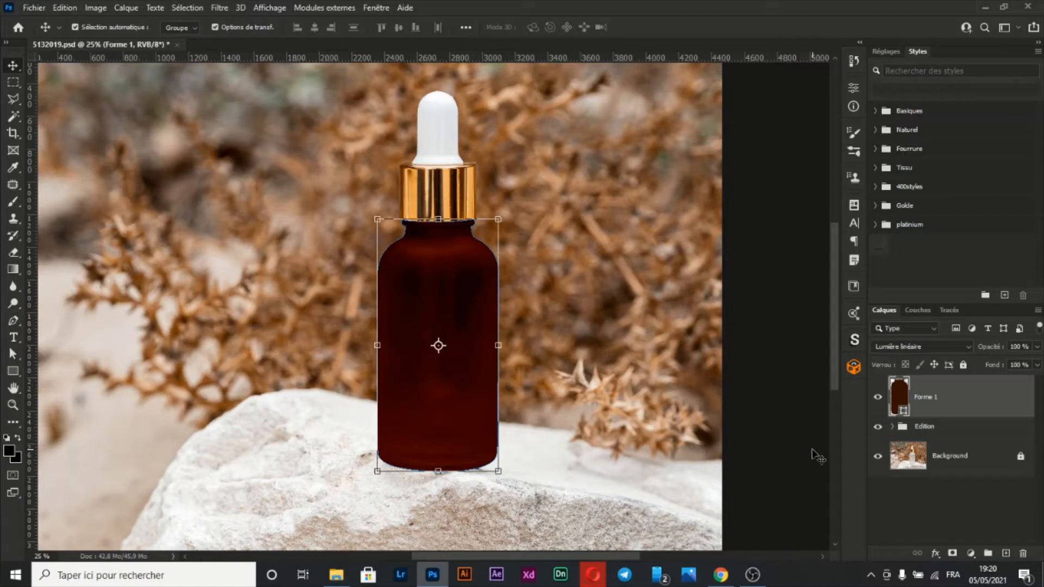
pyautogui.hotkey('shift', '-')
pyautogui.hotkey('shift', '+')
# Reduce the bottle shape's opacity to 85% and deselect the layer.
pyautogui.moveTo(994, 349); pyautogui.dragTo(985, 348)
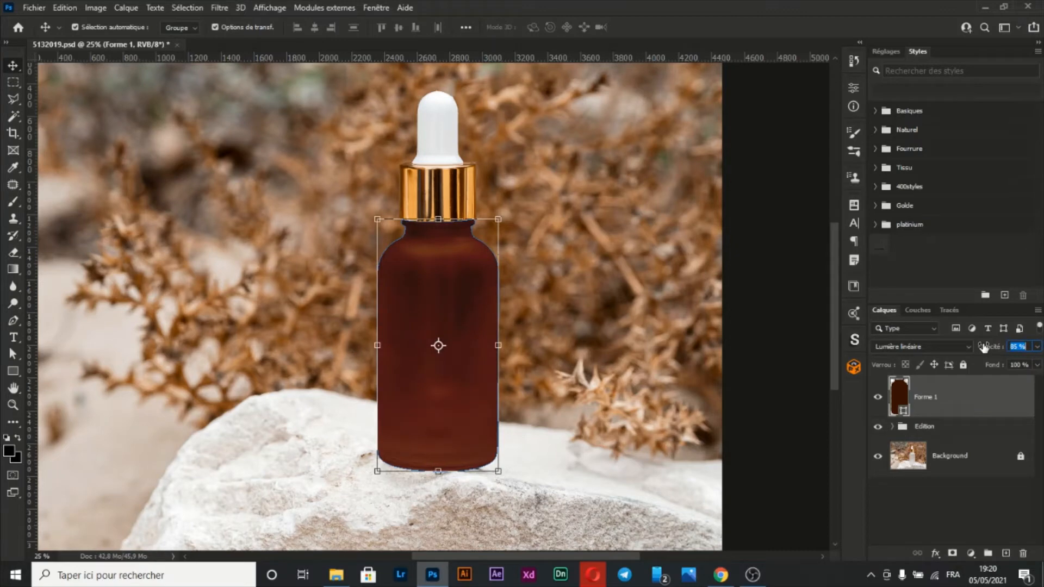
pyautogui.moveTo(984, 348); pyautogui.dragTo(984, 348)
pyautogui.click(770, 368)
pyautogui.hotkey('ctrl', '-')
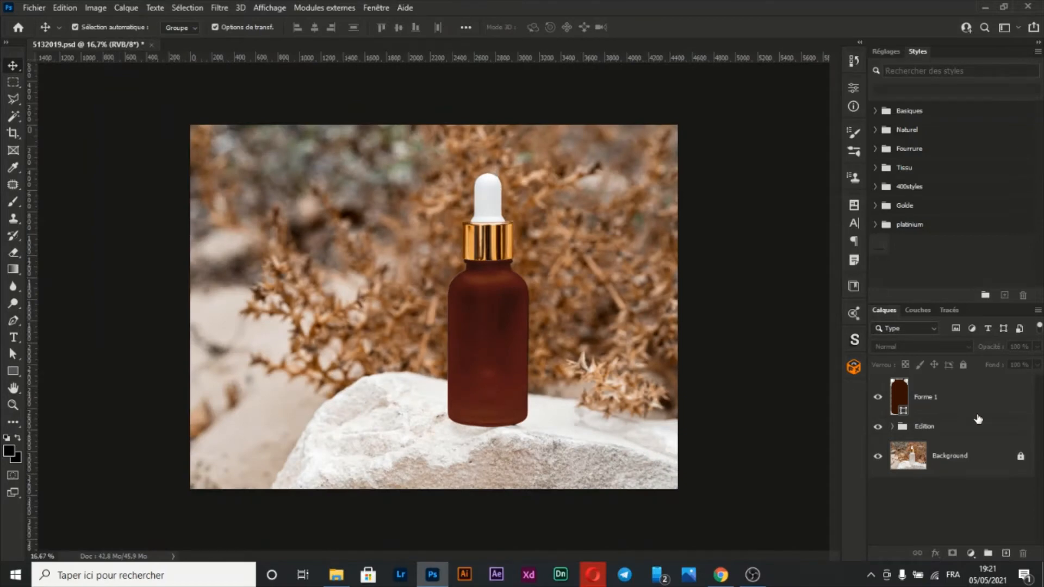
# Add a new layer above the bottle shape and load the shape's outline as a selection.
pyautogui.click(923, 404)
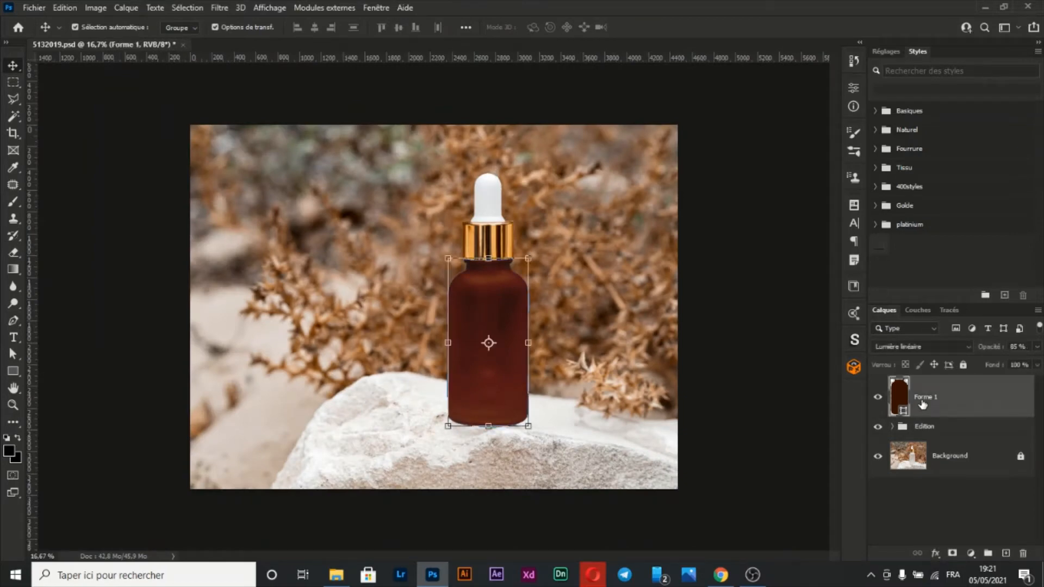
pyautogui.press('ctrl')
pyautogui.hotkey('ctrl', 'shift', 'n')
pyautogui.press('Return')
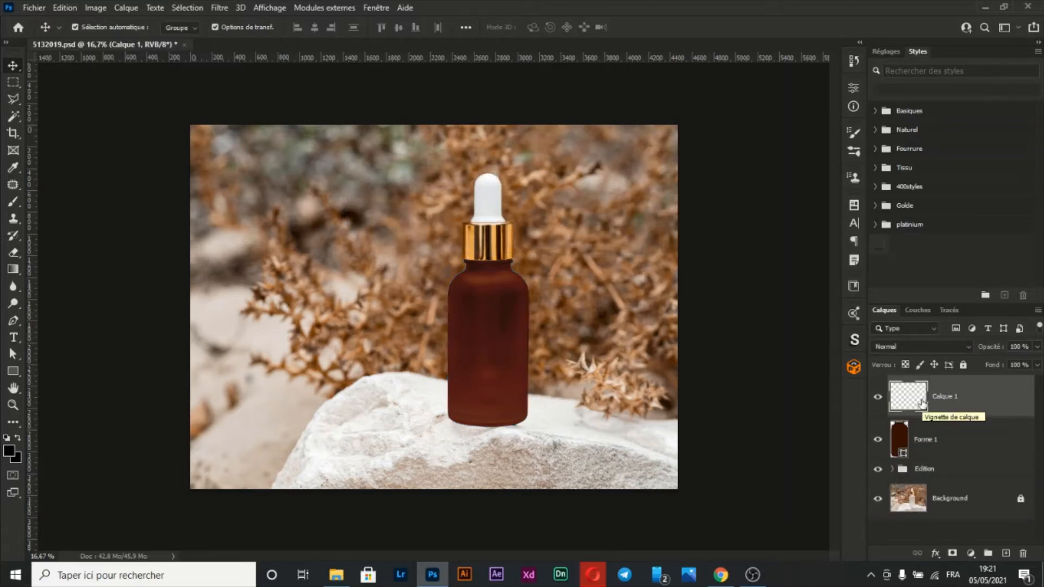
pyautogui.keyDown('ctrl'); pyautogui.click(903, 434); pyautogui.keyUp('ctrl')
# Activate the Gradient tool and set the foreground colour to pure black, 000000.
pyautogui.press('g')
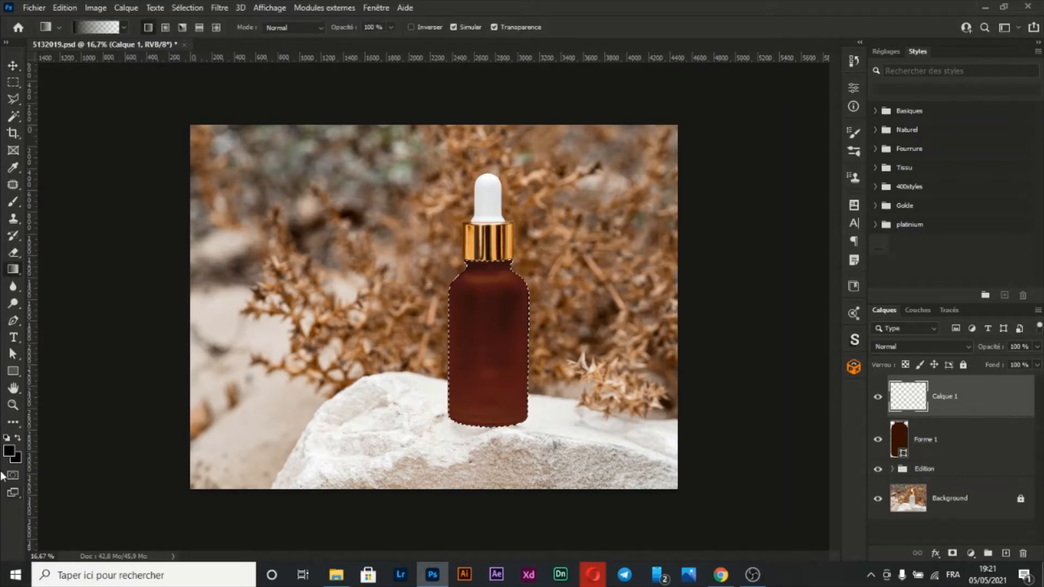
pyautogui.click(10, 451)
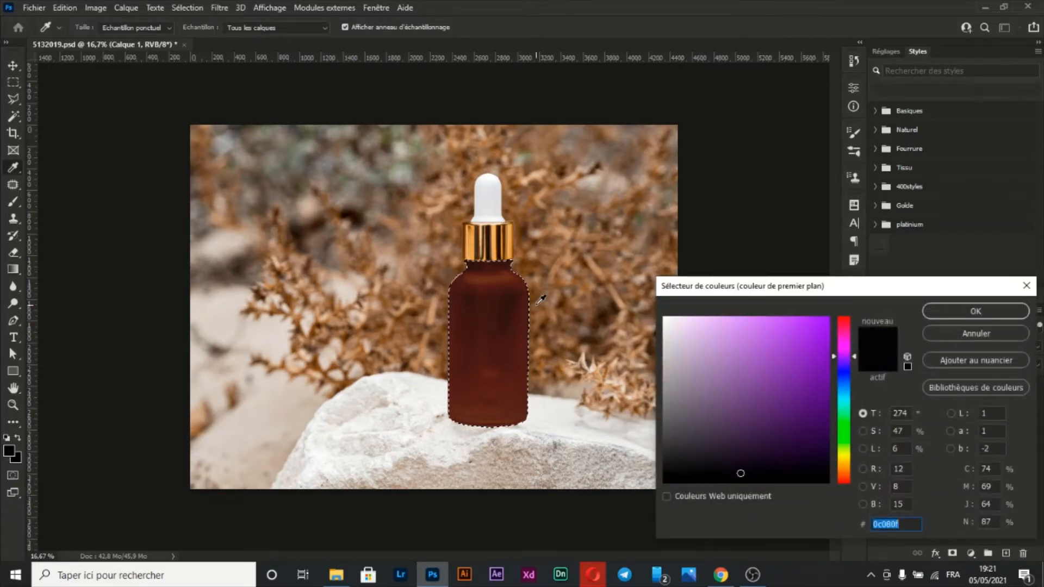
pyautogui.click(516, 299)
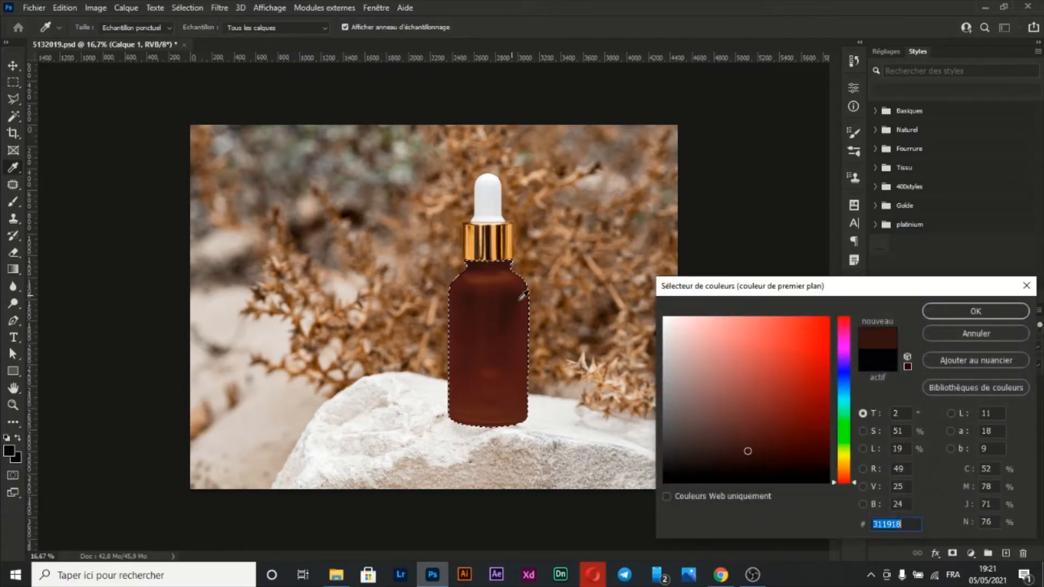
pyautogui.click(811, 463)
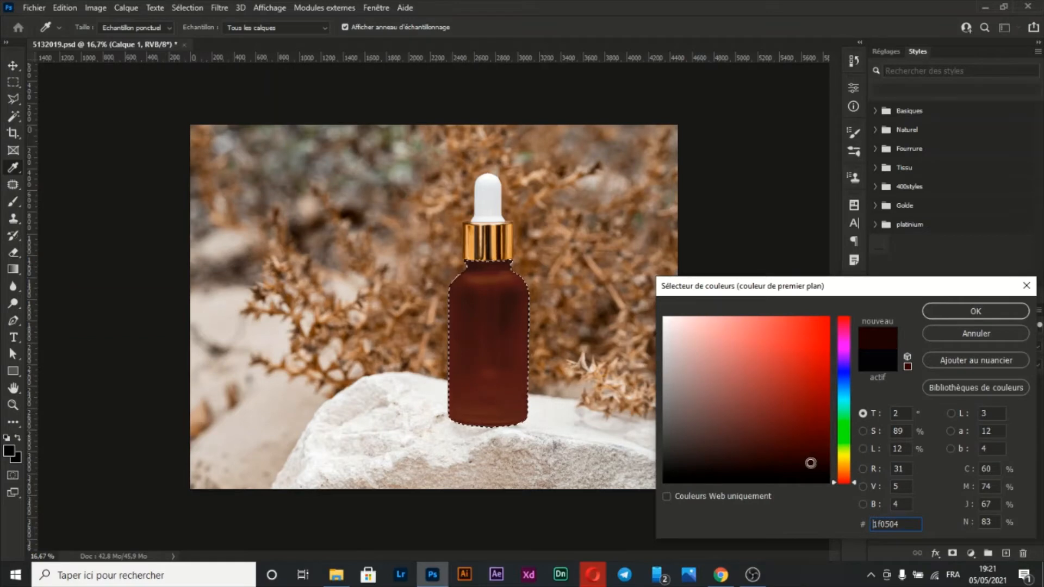
pyautogui.click(816, 483)
pyautogui.moveTo(816, 484); pyautogui.dragTo(833, 485)
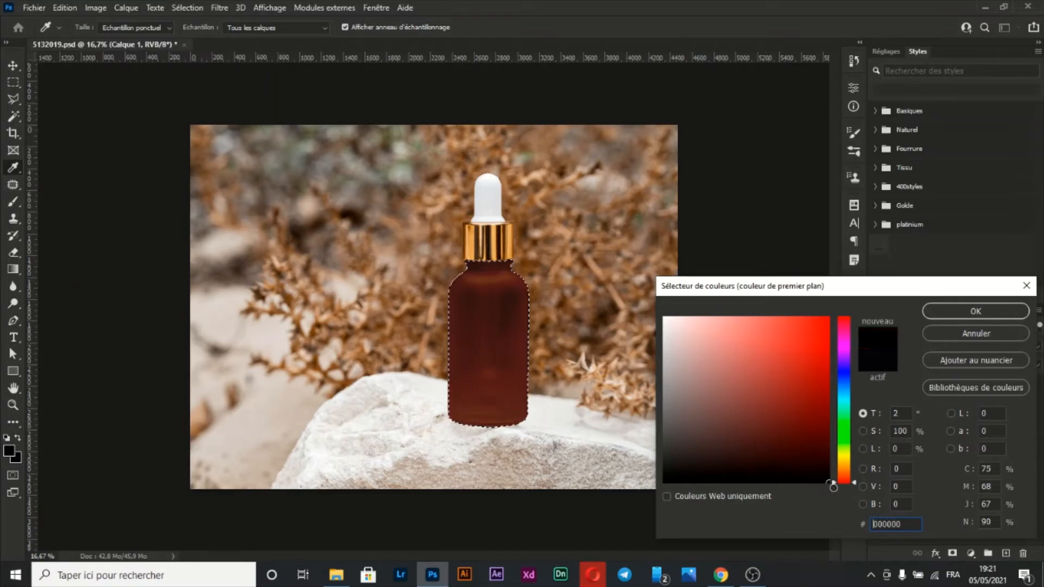
pyautogui.press('Return')
# Shade the bottle's right half with a horizontal black-to-transparent gradient from outside its right edge to its middle, and clear the selection.
pyautogui.hotkey('ctrl', '+')
pyautogui.hotkey('ctrl', '+')
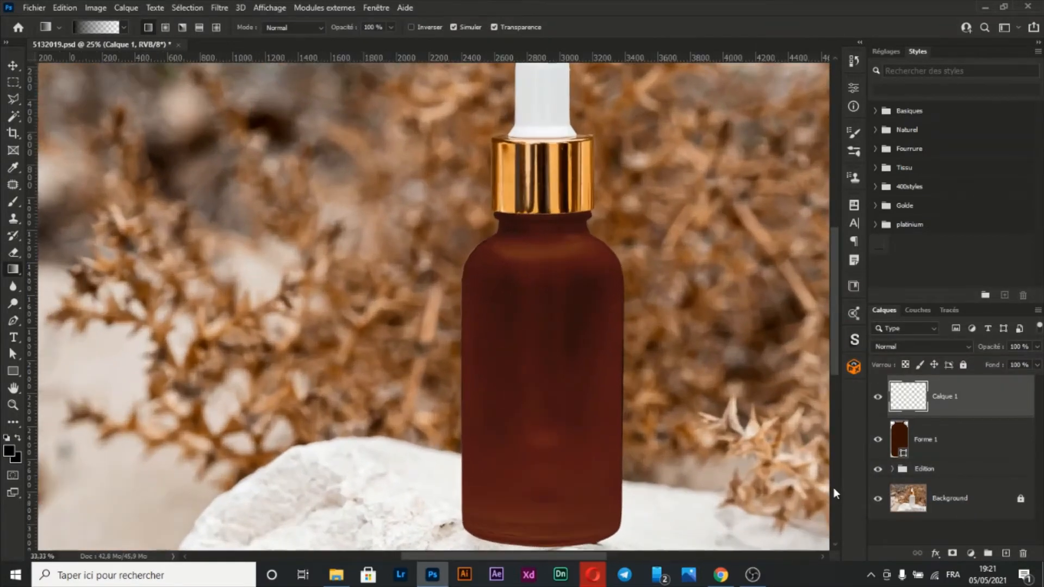
pyautogui.hscroll(1, 643, 424)
pyautogui.scroll(-1, 644, 424)
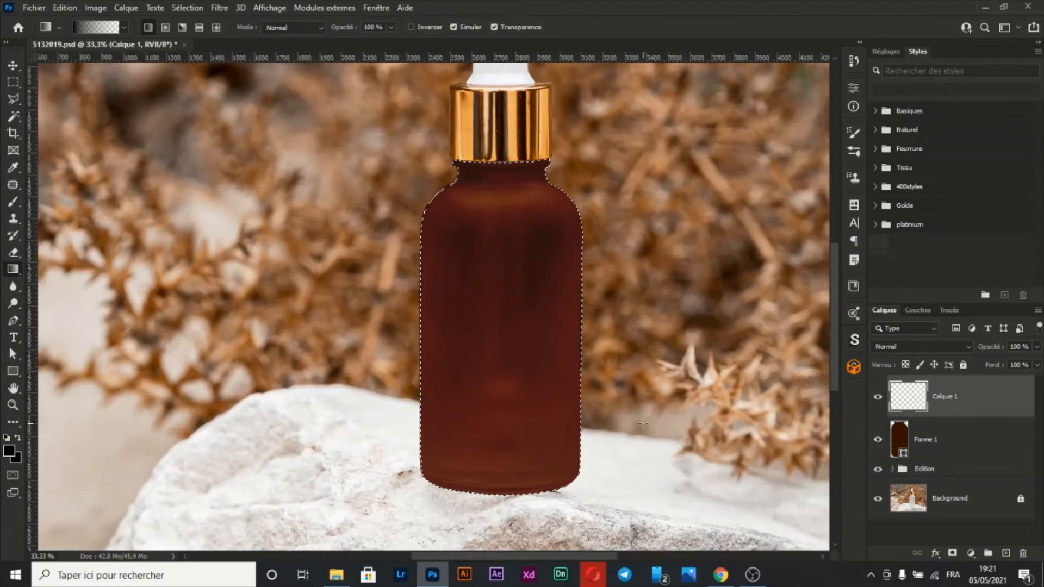
pyautogui.moveTo(663, 323); pyautogui.dragTo(498, 323)
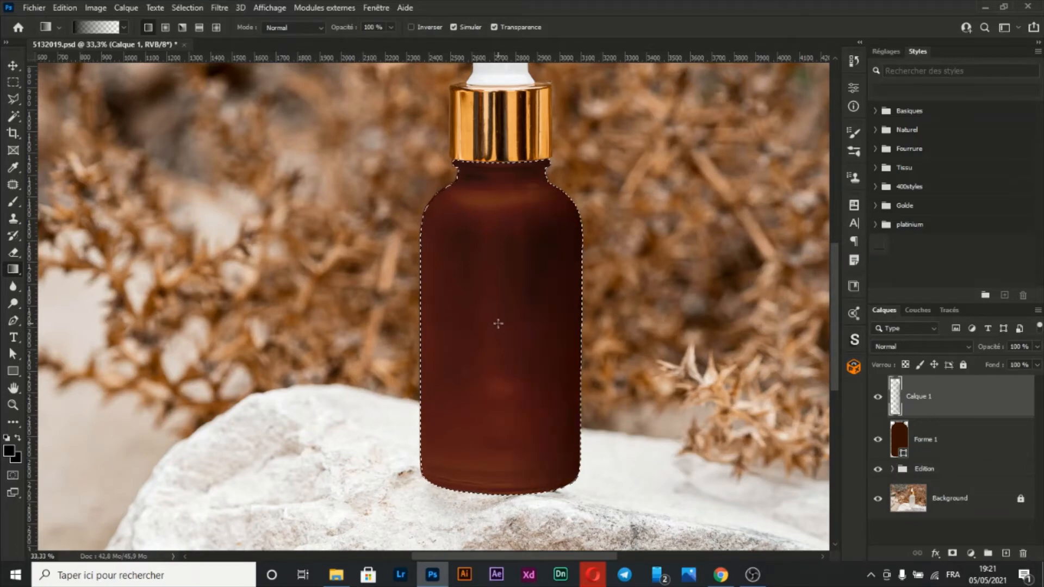
pyautogui.hotkey('ctrl', 'd')
pyautogui.press('v')
pyautogui.hotkey('ctrl', '-')
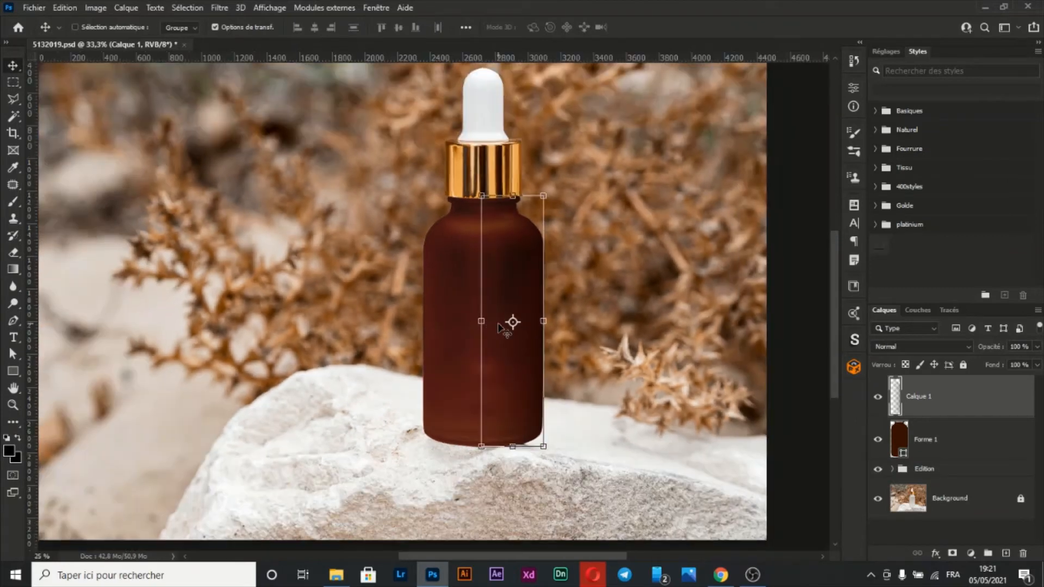
pyautogui.click(753, 326)
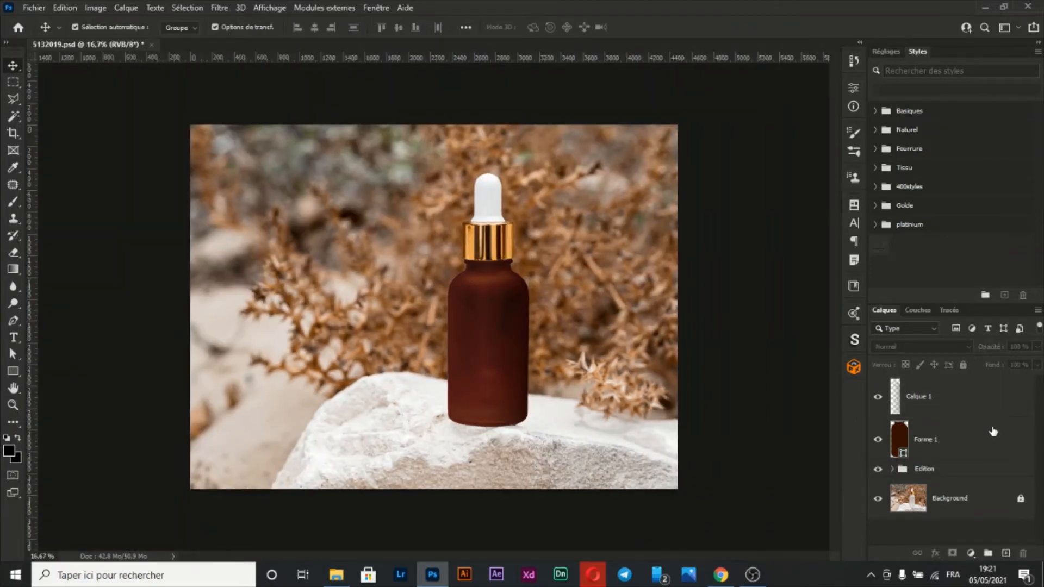
# Add a second shading layer directly above the bottle shape and load the shape's outline as a selection.
pyautogui.click(933, 434)
pyautogui.hotkey('ctrl', 'shift', 'n')
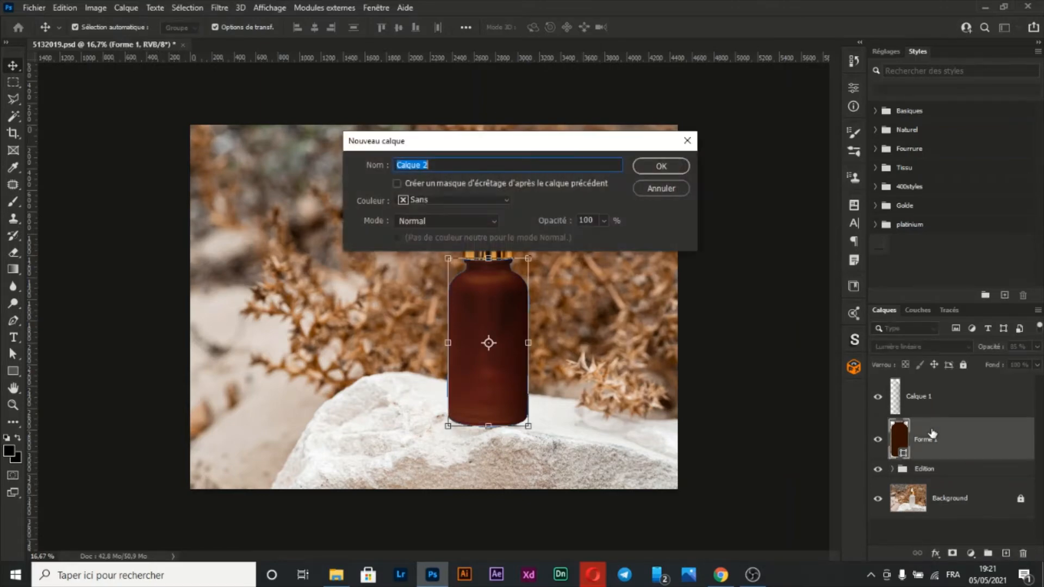
pyautogui.press('Return')
pyautogui.keyDown('ctrl'); pyautogui.click(900, 481); pyautogui.keyUp('ctrl')
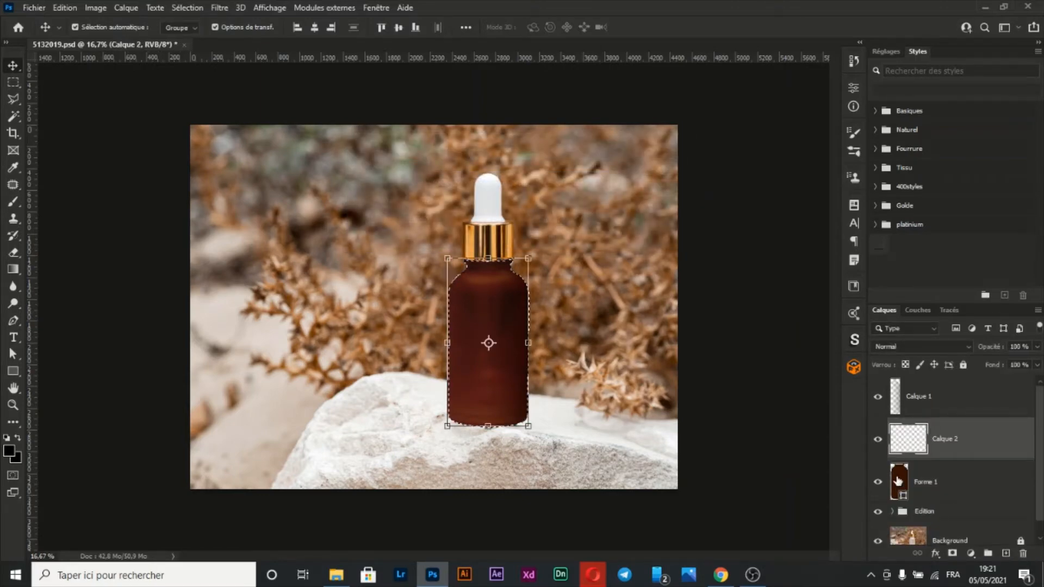
# Shade the bottle's left half with a horizontal black-to-transparent gradient from outside its left edge to its middle, and clear the selection.
pyautogui.press('g')
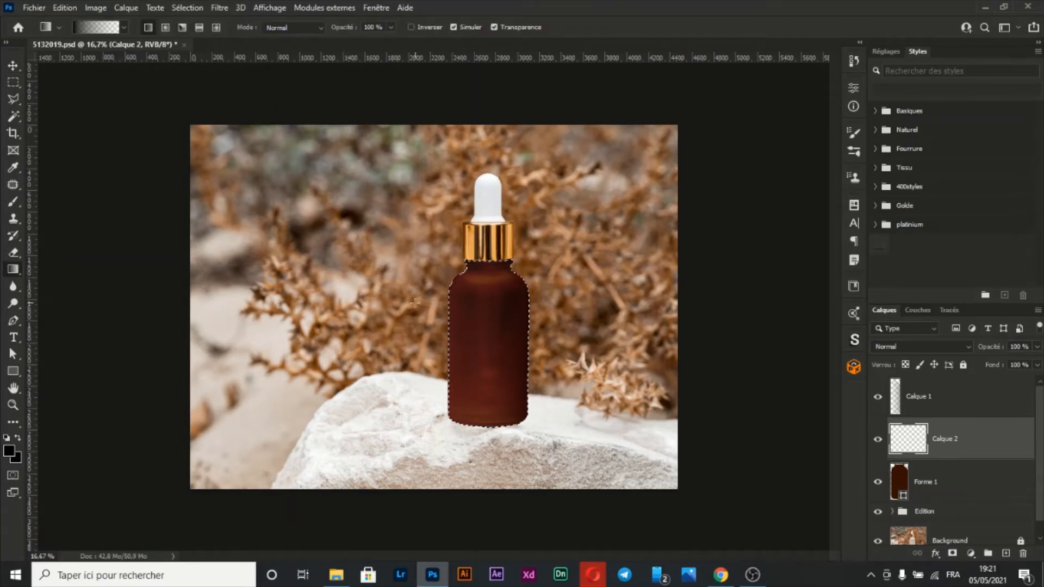
pyautogui.moveTo(404, 327); pyautogui.dragTo(488, 327)
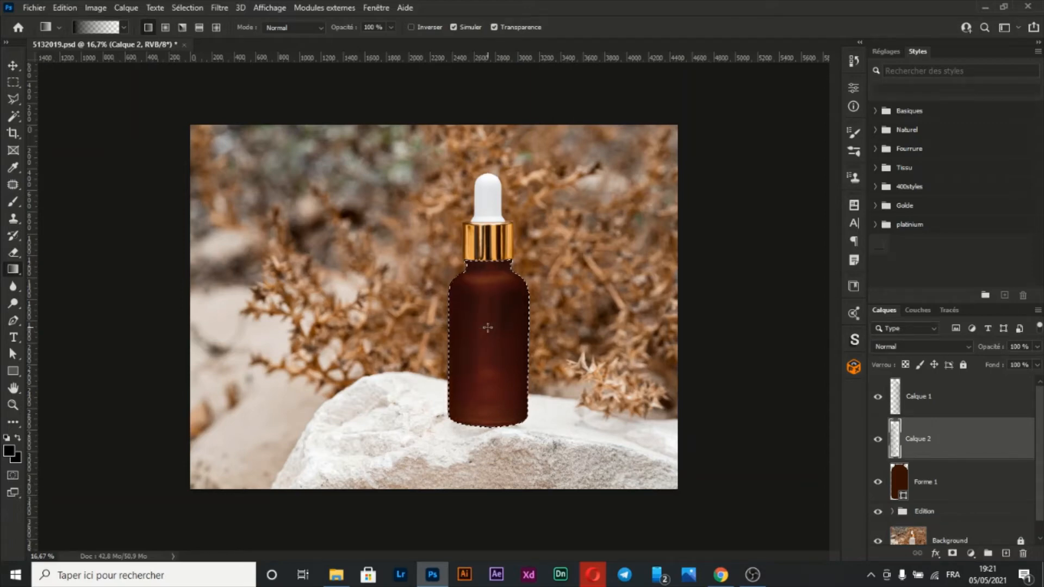
pyautogui.hotkey('ctrl', 'd')
# Set the opacity of the left shading layer to 30% and the right shading layer to 70%, and deselect the layers.
pyautogui.click(989, 348)
pyautogui.write('30')
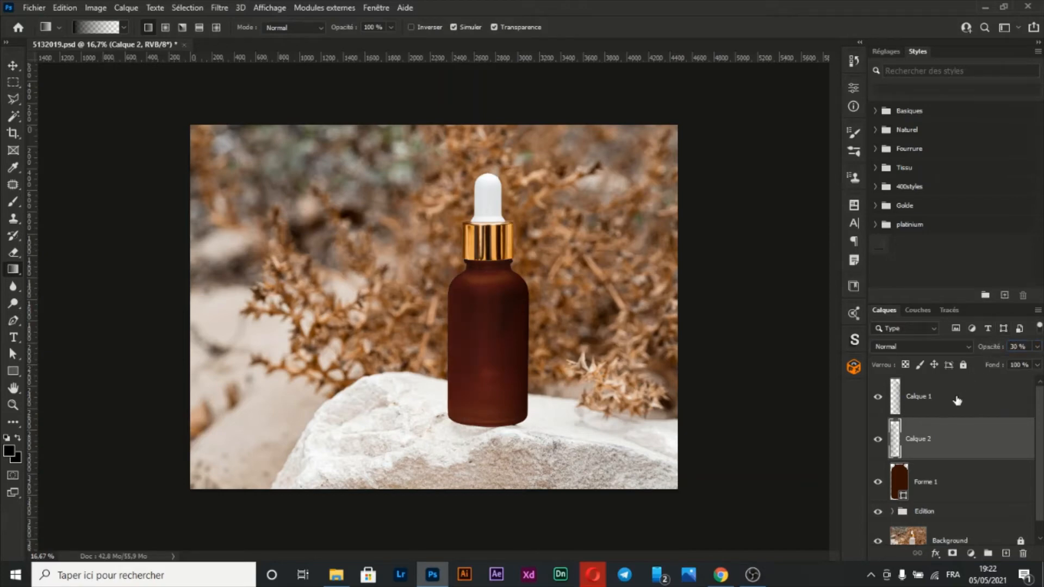
pyautogui.click(958, 401)
pyautogui.click(989, 348)
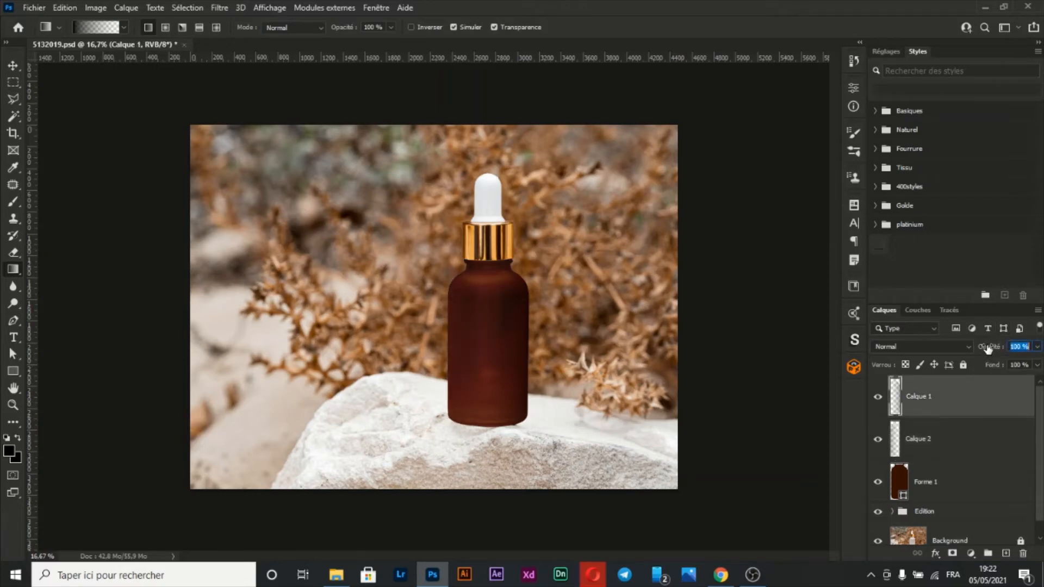
pyautogui.write('70')
pyautogui.write('v')
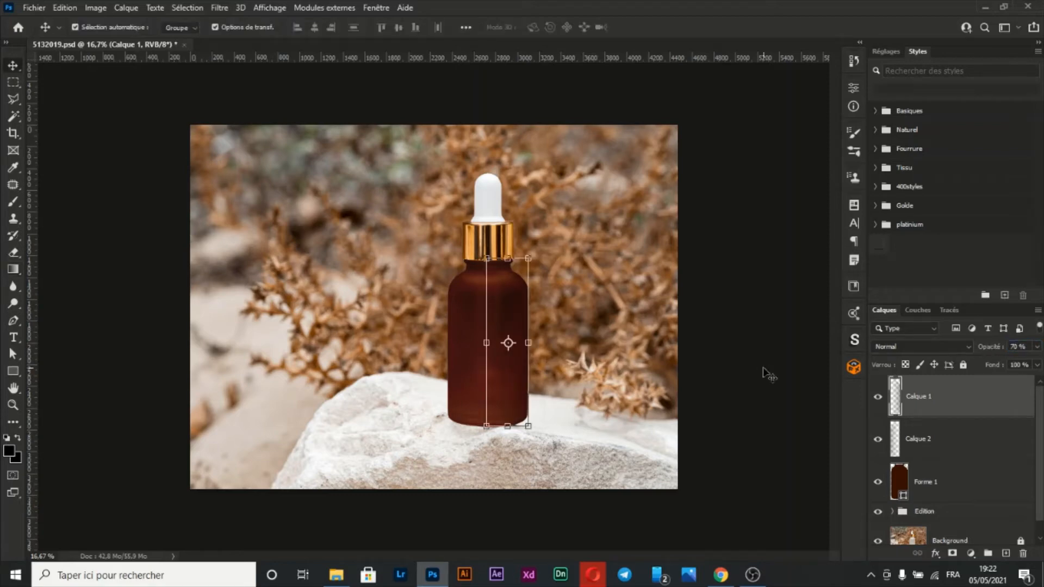
pyautogui.click(767, 384)
# Try the other blend modes on the bottle shape's layer and return it to Lumière linéaire.
pyautogui.hotkey('ctrl', '+')
pyautogui.hotkey('ctrl', '+')
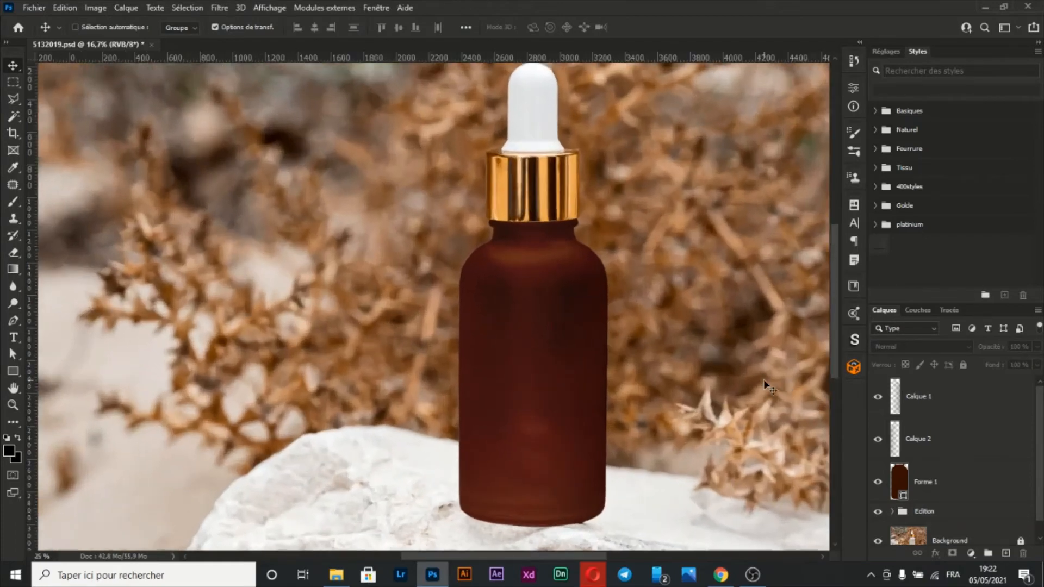
pyautogui.hscroll(2, 765, 384)
pyautogui.scroll(-1, 764, 384)
pyautogui.scroll(-2, 766, 383)
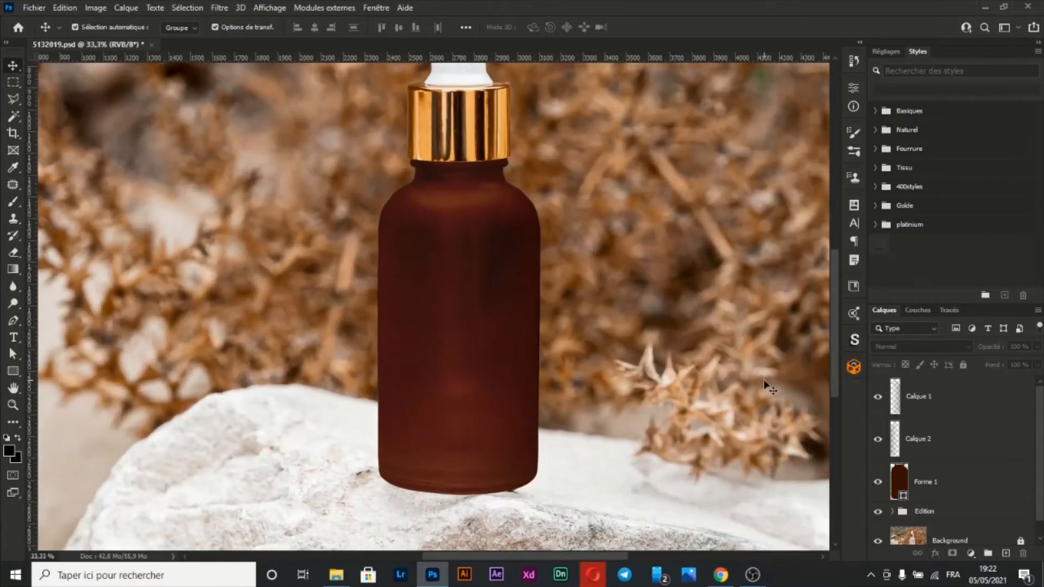
pyautogui.click(935, 477)
pyautogui.hotkey('shift', '+')
pyautogui.hotkey('shift', '+')
pyautogui.hotkey('shift', '+')
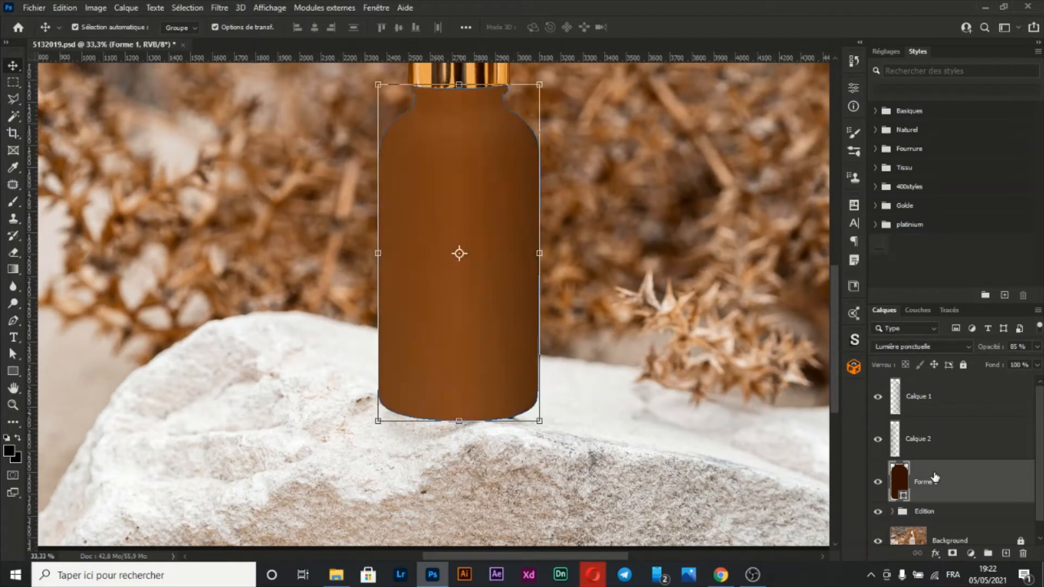
pyautogui.hotkey('shift', '+')
pyautogui.hotkey('shift', '+')
pyautogui.hotkey('shift', '+')
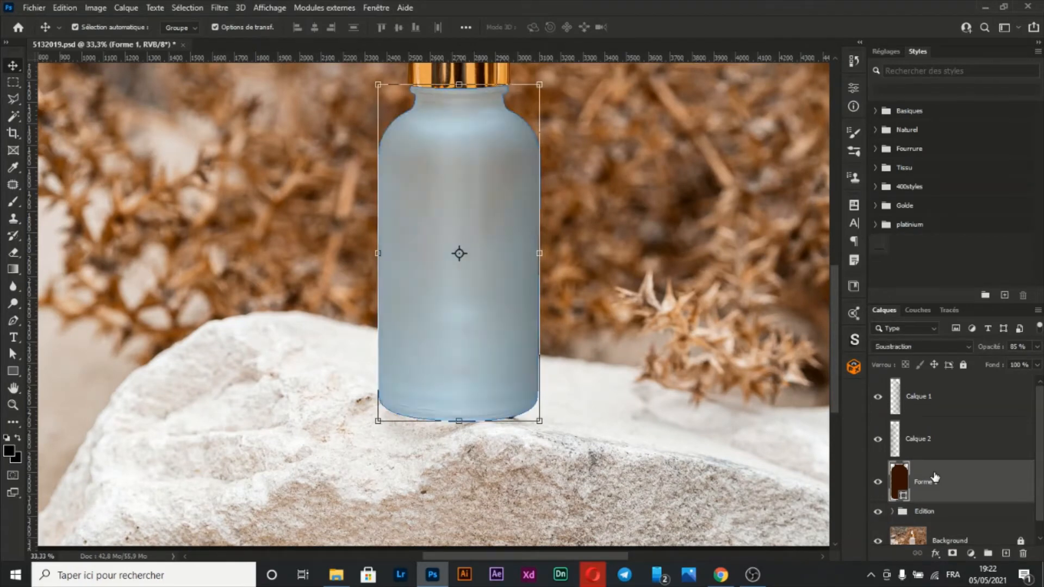
pyautogui.hotkey('shift', '+')
pyautogui.hotkey('shift', '+')
pyautogui.hotkey('shift', '+')
pyautogui.hotkey('shift', '+')
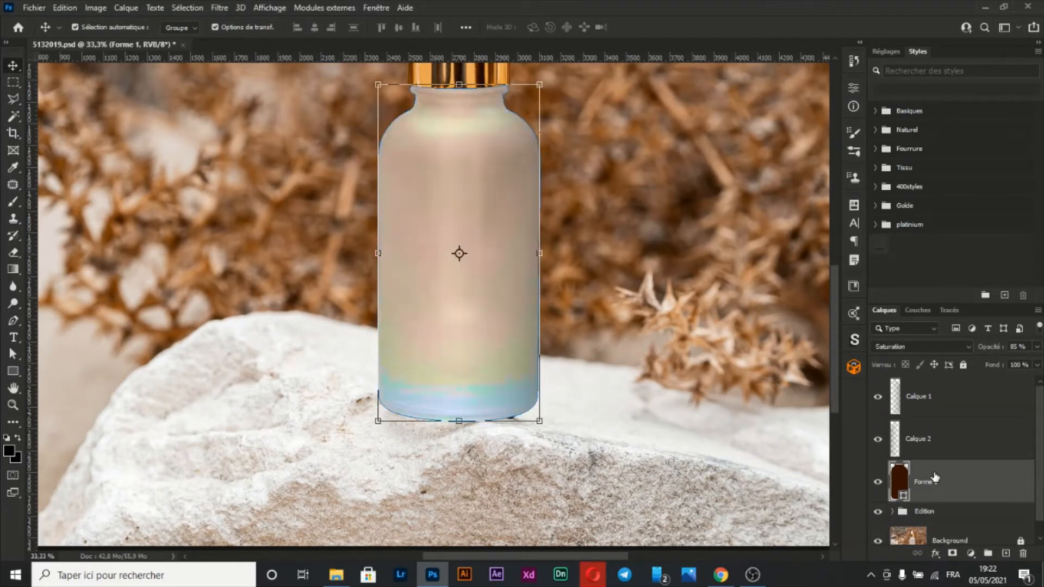
pyautogui.hotkey('shift', '+')
pyautogui.hotkey('shift', '+')
pyautogui.hotkey('shift', '+')
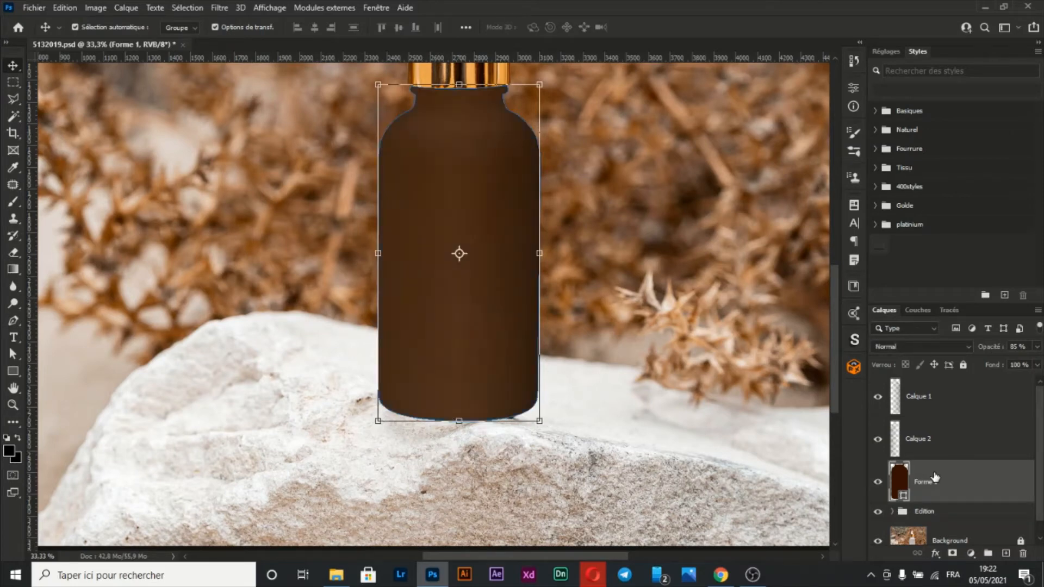
pyautogui.hotkey('shift', '+')
pyautogui.hotkey('shift', '+')
pyautogui.hotkey('shift', '+')
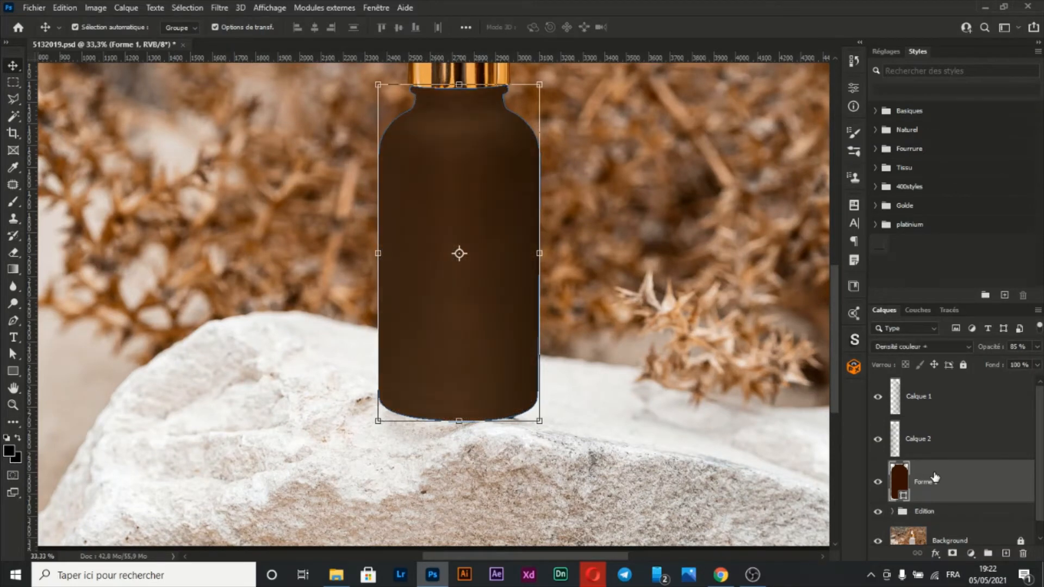
pyautogui.press('Down')
pyautogui.press('Down')
pyautogui.press('Down')
pyautogui.press('Down')
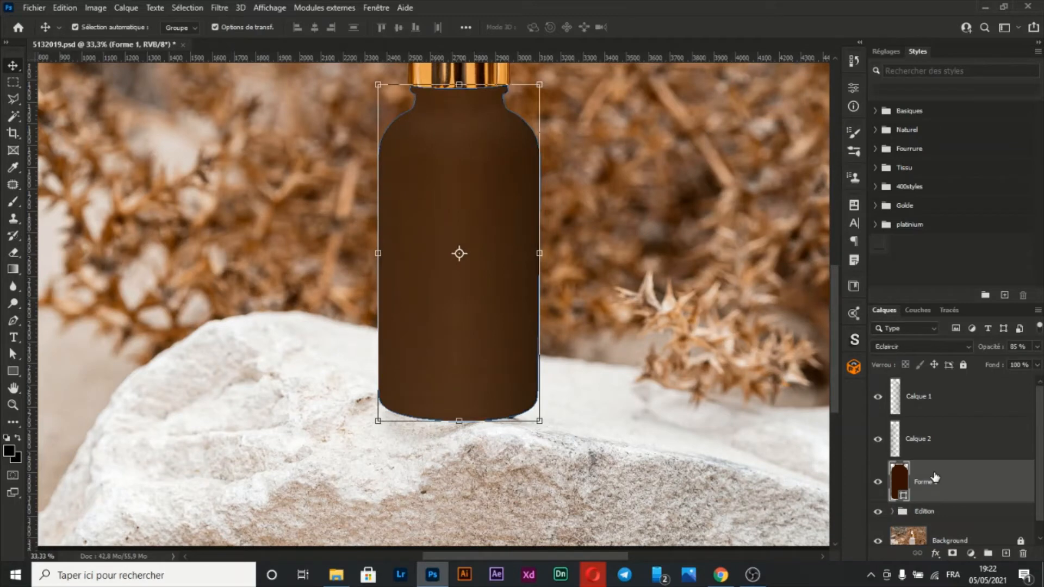
pyautogui.press('Down')
pyautogui.press('Down')
pyautogui.press('Down')
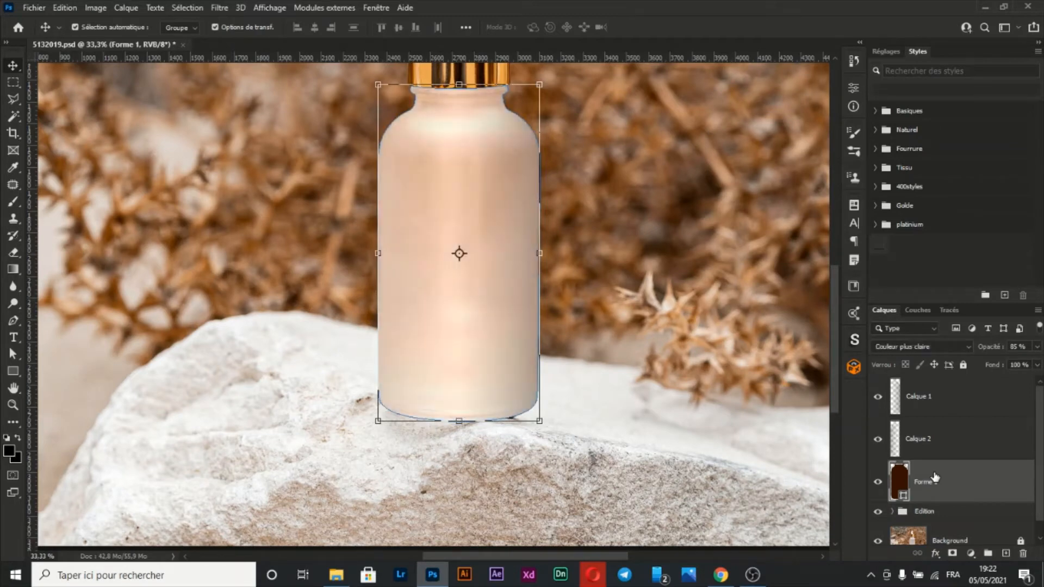
pyautogui.press('Down')
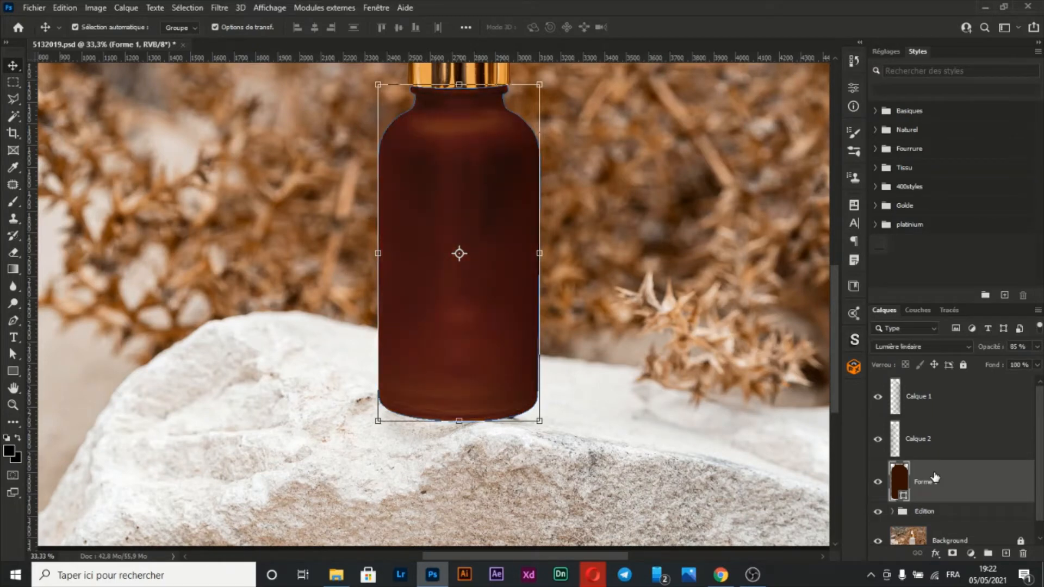
# Change the bottle shape's fill to the muted brown 3c291b and deselect the layer.
pyautogui.doubleClick(903, 481)
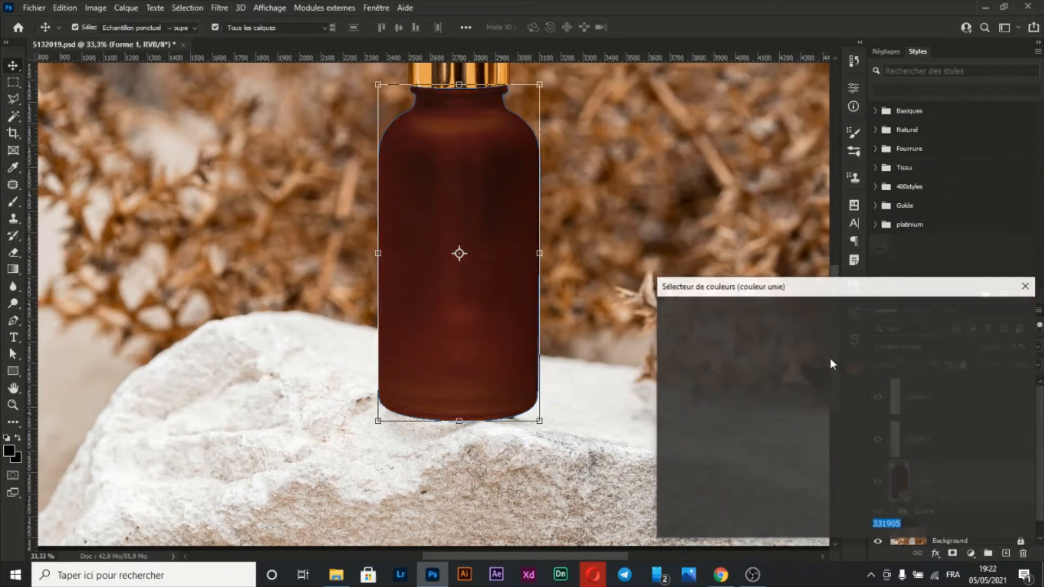
pyautogui.click(806, 432)
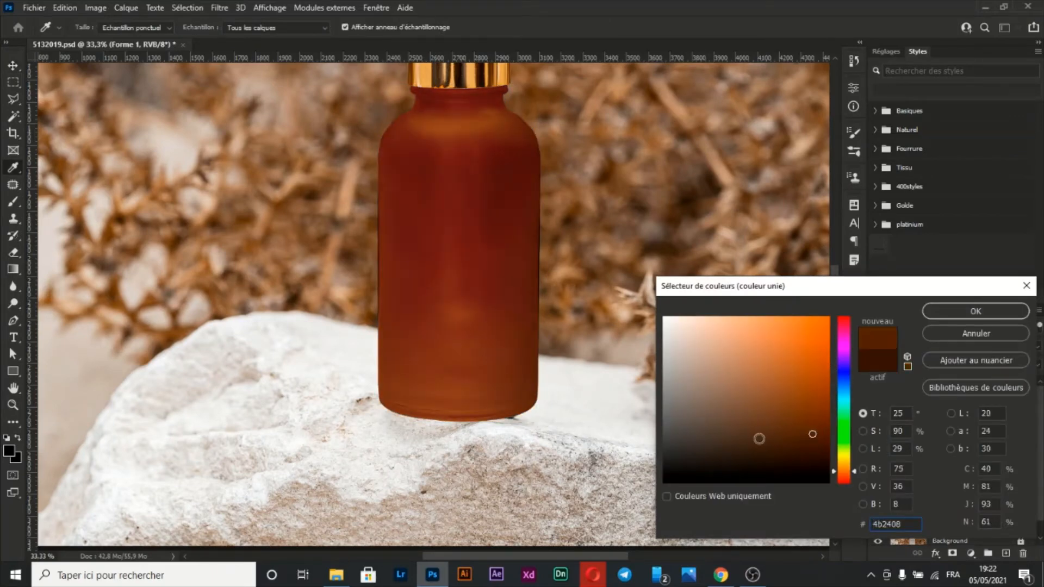
pyautogui.click(757, 439)
pyautogui.click(764, 442)
pyautogui.moveTo(763, 444); pyautogui.dragTo(754, 445)
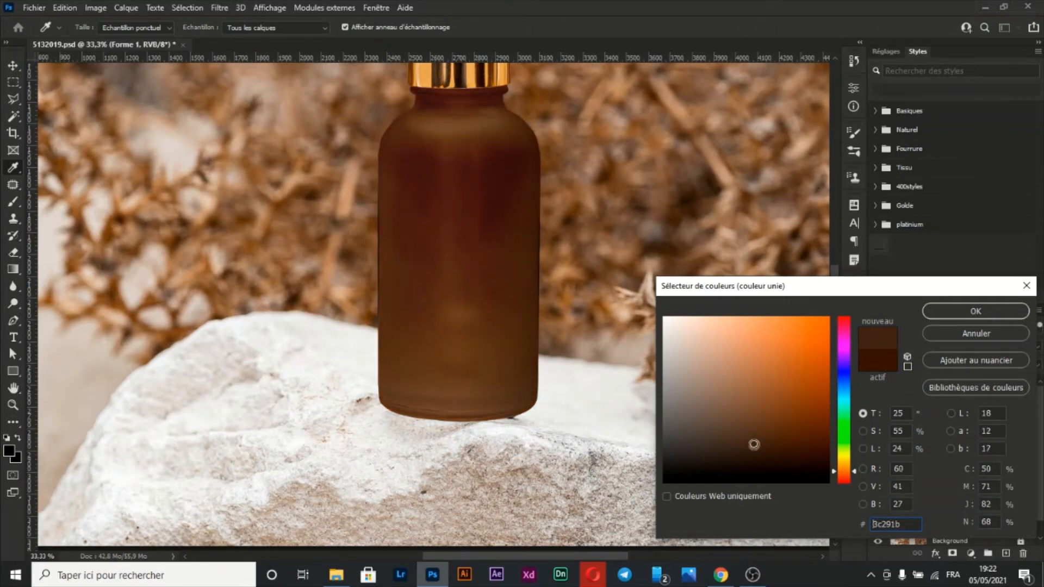
pyautogui.press('Return')
pyautogui.press('v')
pyautogui.hotkey('ctrl', '-')
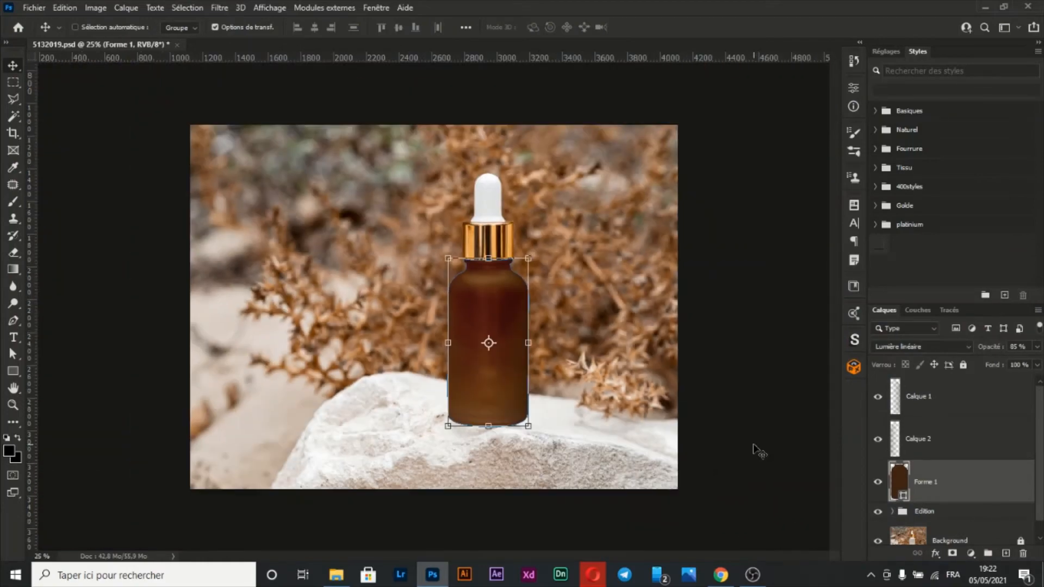
pyautogui.hotkey('ctrl', '-')
pyautogui.keyDown('ctrl'); pyautogui.click(768, 460); pyautogui.keyUp('ctrl')
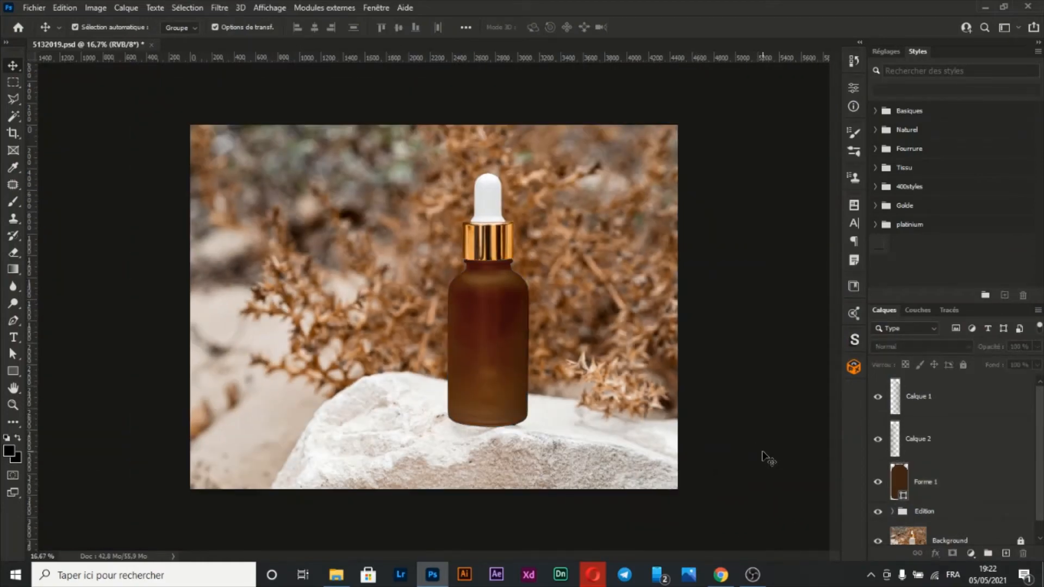
# Add a new layer directly above the bottle shape and draw a small radial black-to-transparent gradient at the middle of the bottle's base.
pyautogui.hotkey('ctrl', '+')
pyautogui.hotkey('ctrl', '+')
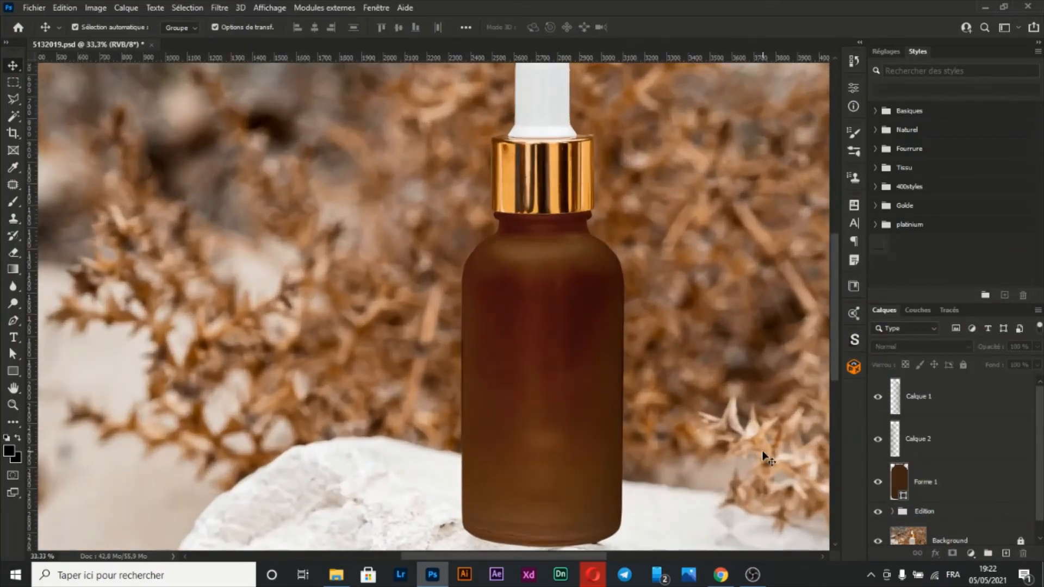
pyautogui.scroll(-2, 768, 459)
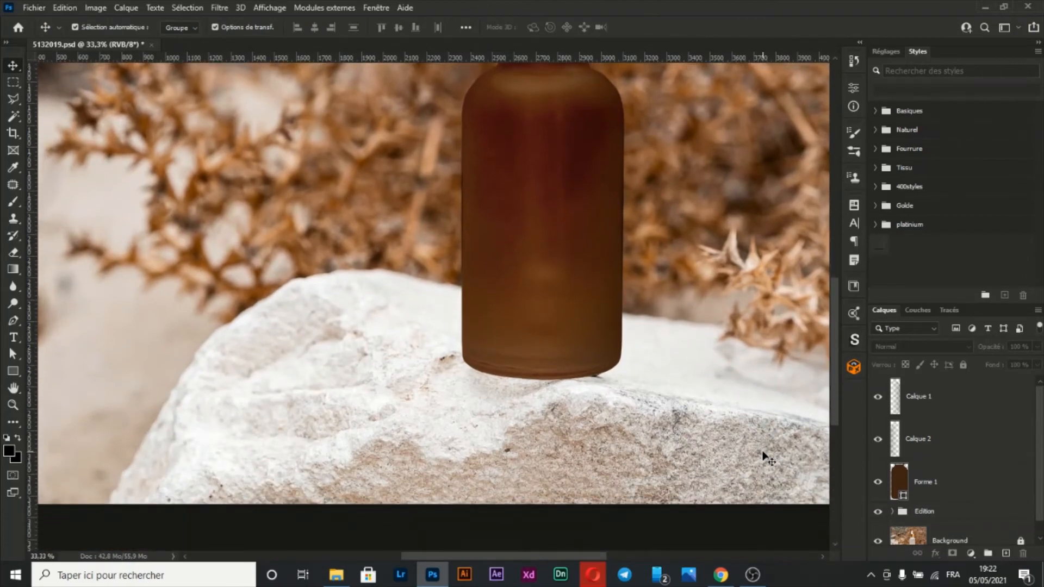
pyautogui.hotkey('ctrl', '+')
pyautogui.scroll(-2, 769, 460)
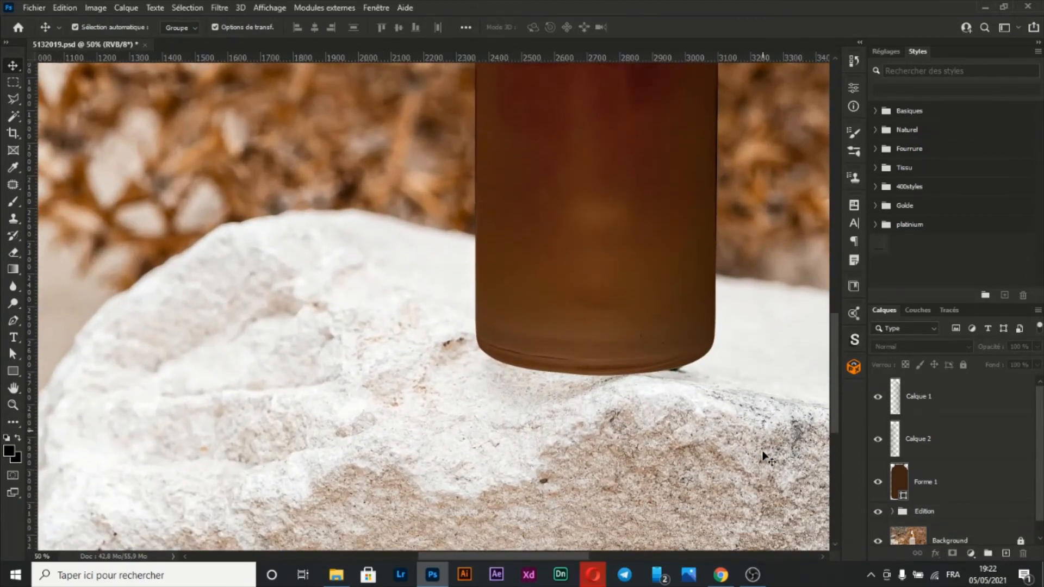
pyautogui.hscroll(7, 769, 460)
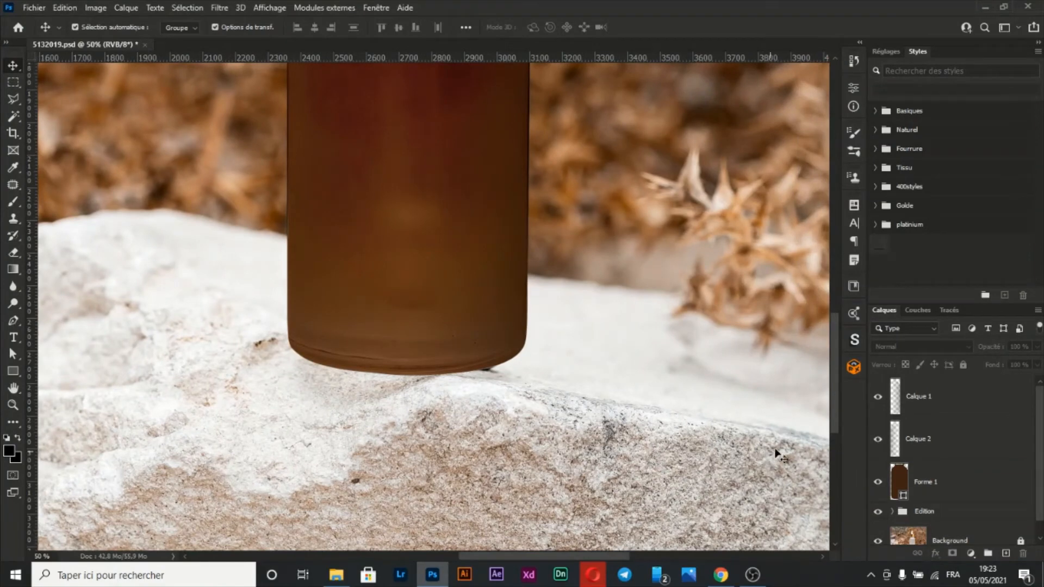
pyautogui.click(947, 482)
pyautogui.hotkey('ctrl', 'shift', 'n')
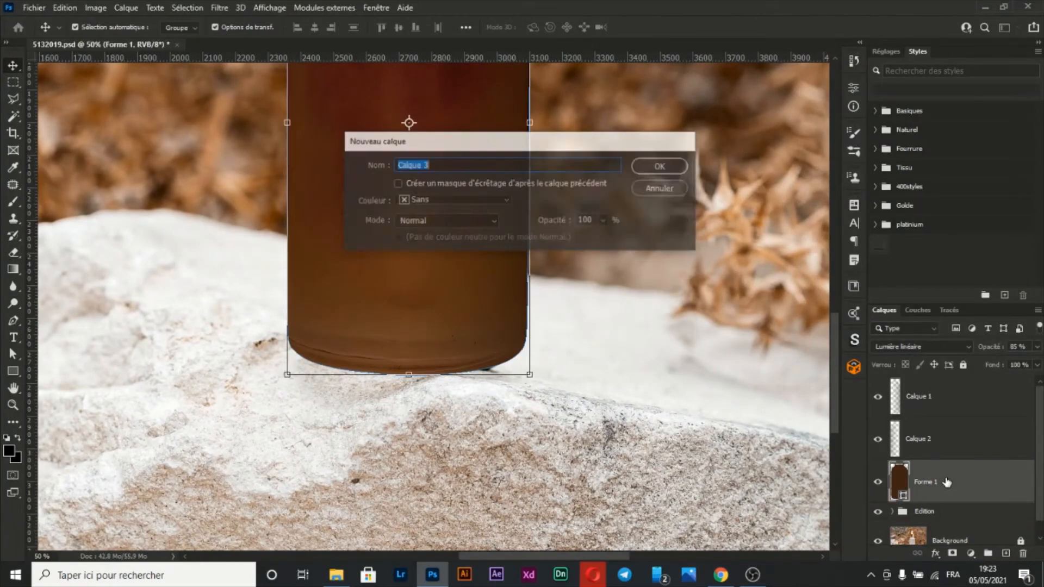
pyautogui.press('Return')
pyautogui.press('g')
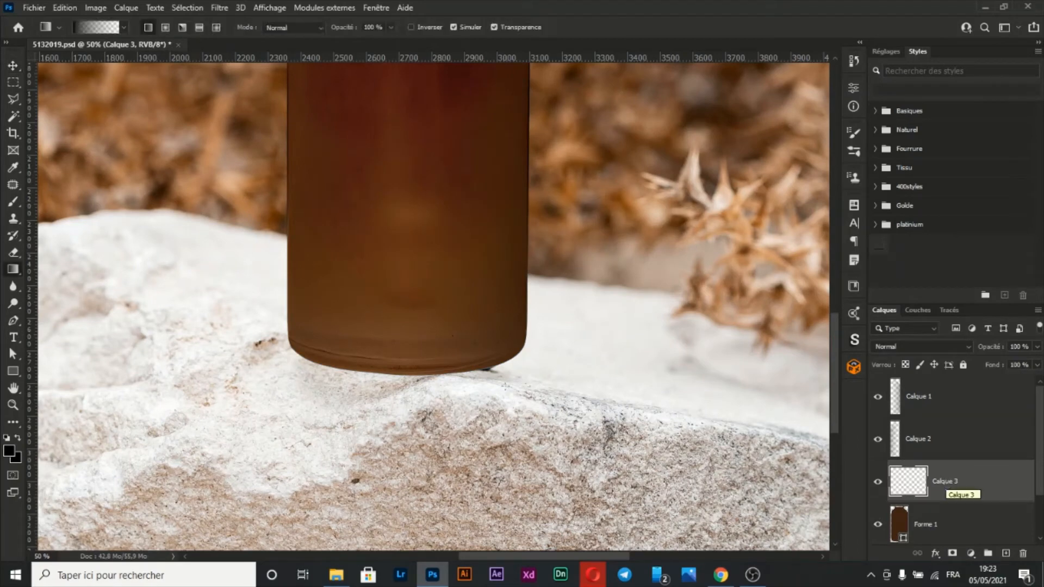
pyautogui.click(167, 27)
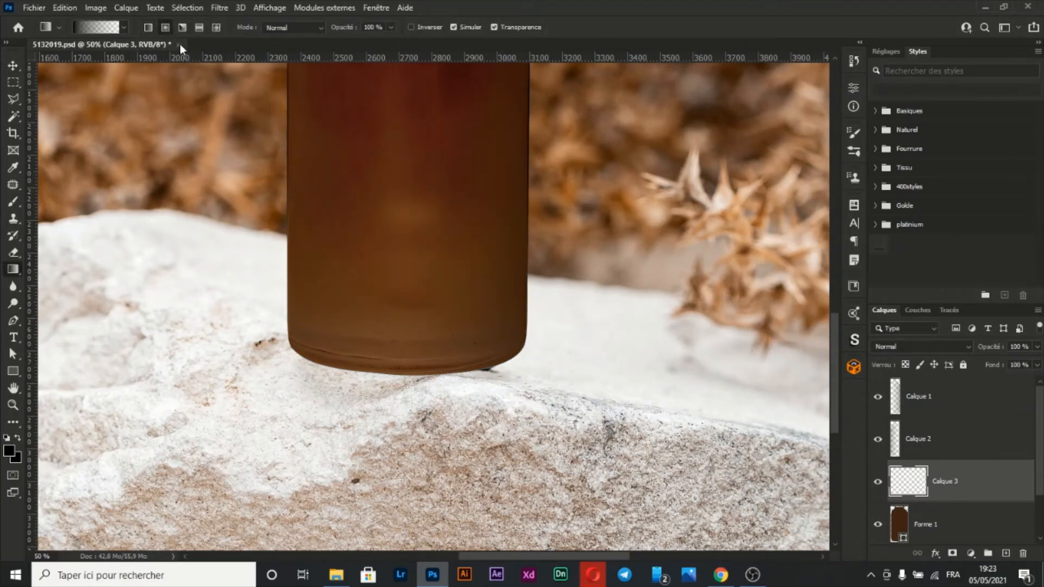
pyautogui.moveTo(410, 344); pyautogui.dragTo(414, 394)
# Stretch the black spot to about 386% width past both sides of the bottle and distort its corners so the left end is taller.
pyautogui.press('v')
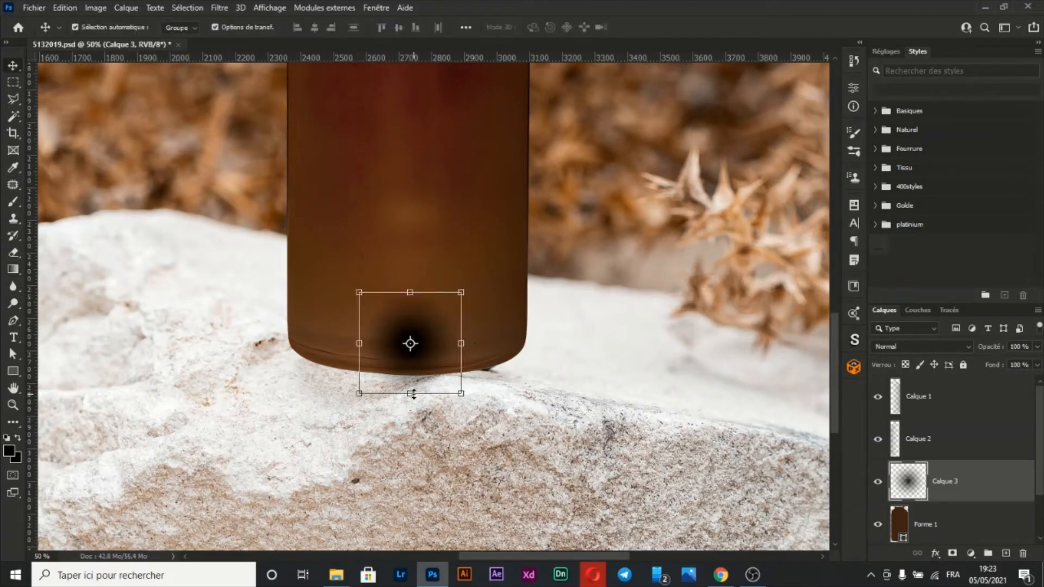
pyautogui.moveTo(359, 343); pyautogui.dragTo(165, 343)
pyautogui.moveTo(462, 343); pyautogui.dragTo(559, 343)
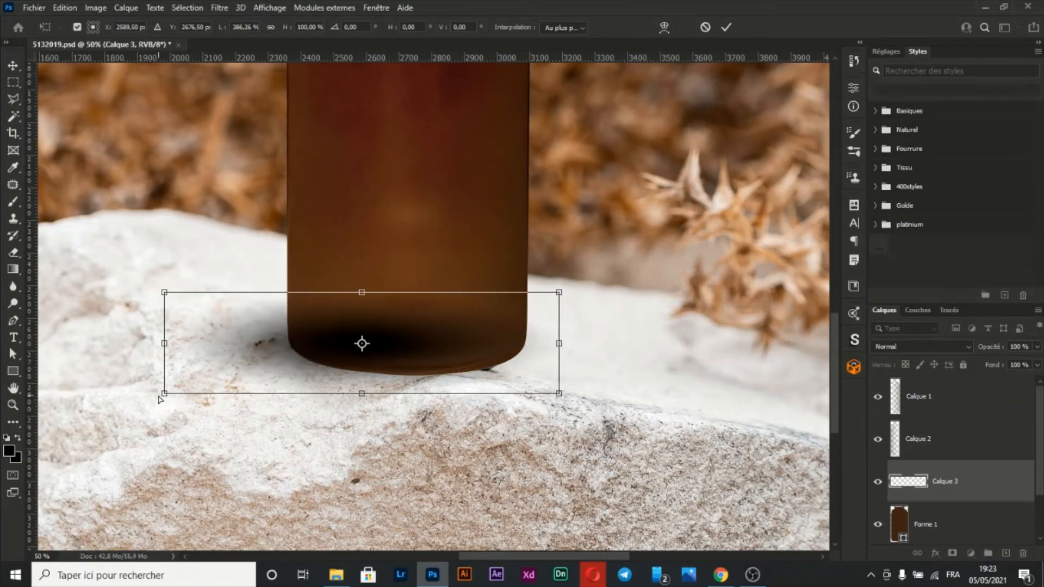
pyautogui.moveTo(165, 393); pyautogui.dragTo(137, 436)
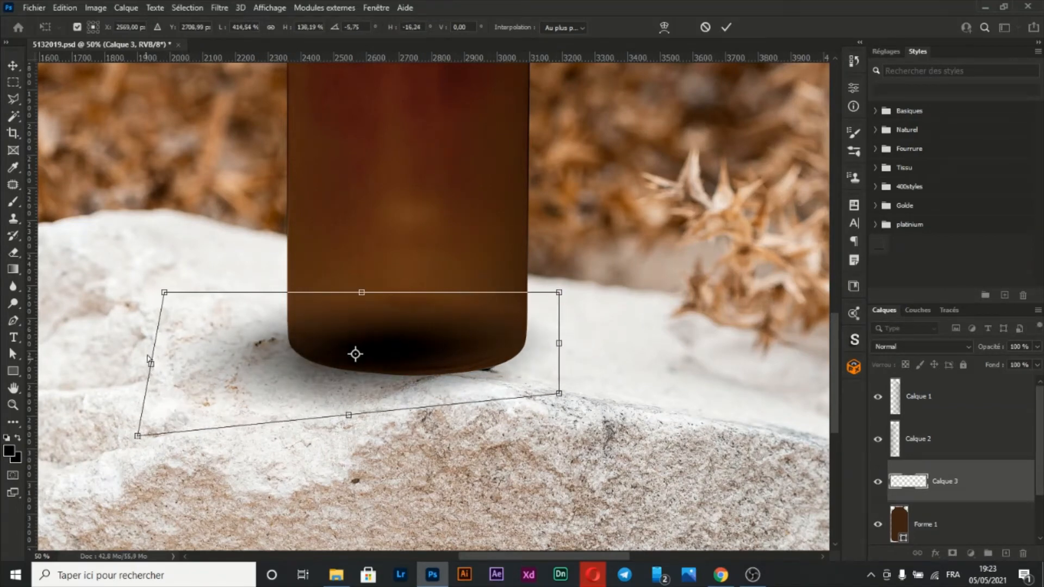
pyautogui.moveTo(165, 294); pyautogui.dragTo(173, 253)
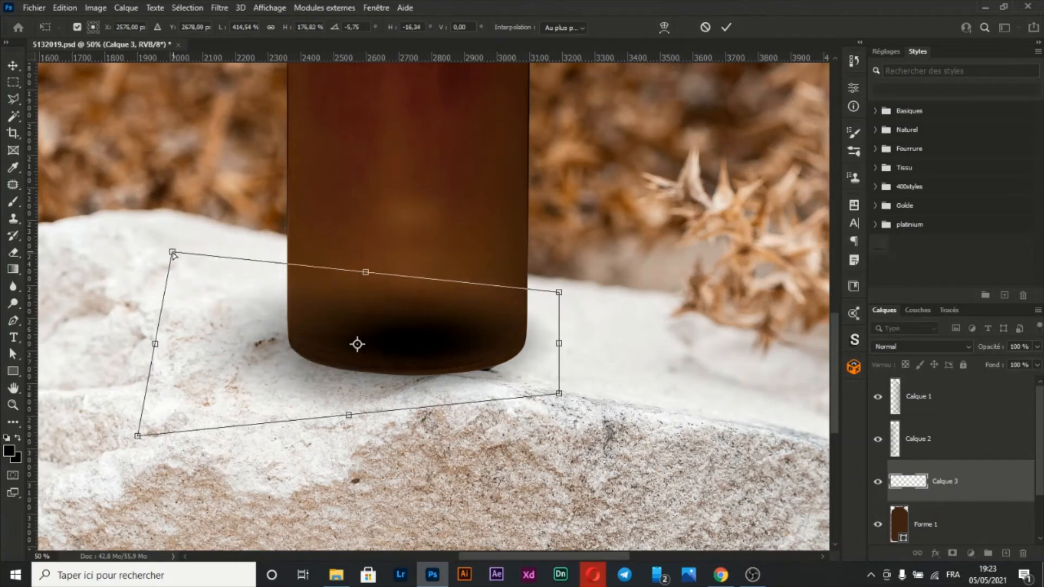
pyautogui.moveTo(559, 294); pyautogui.dragTo(540, 311)
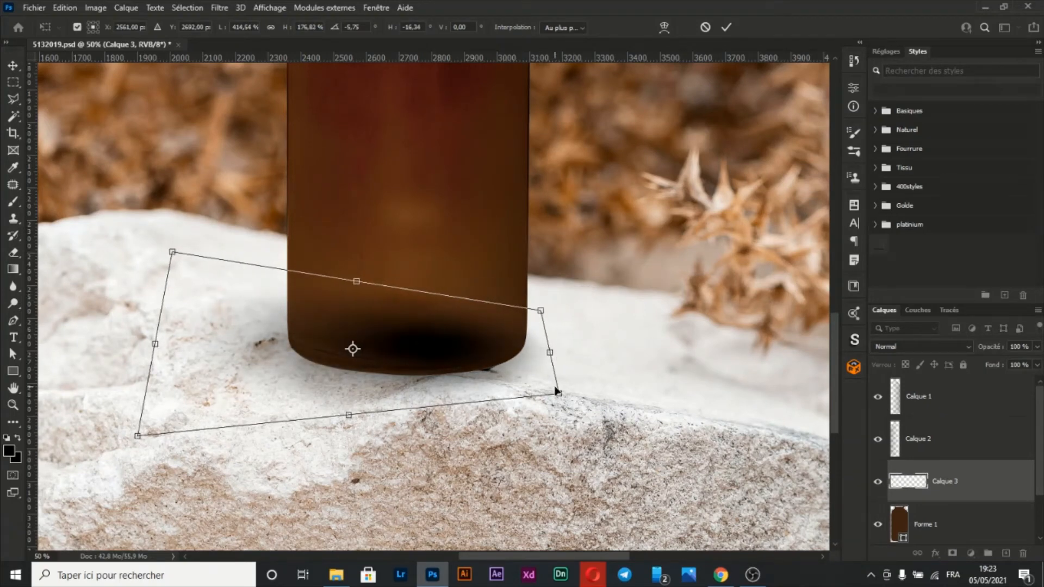
pyautogui.press('Return')
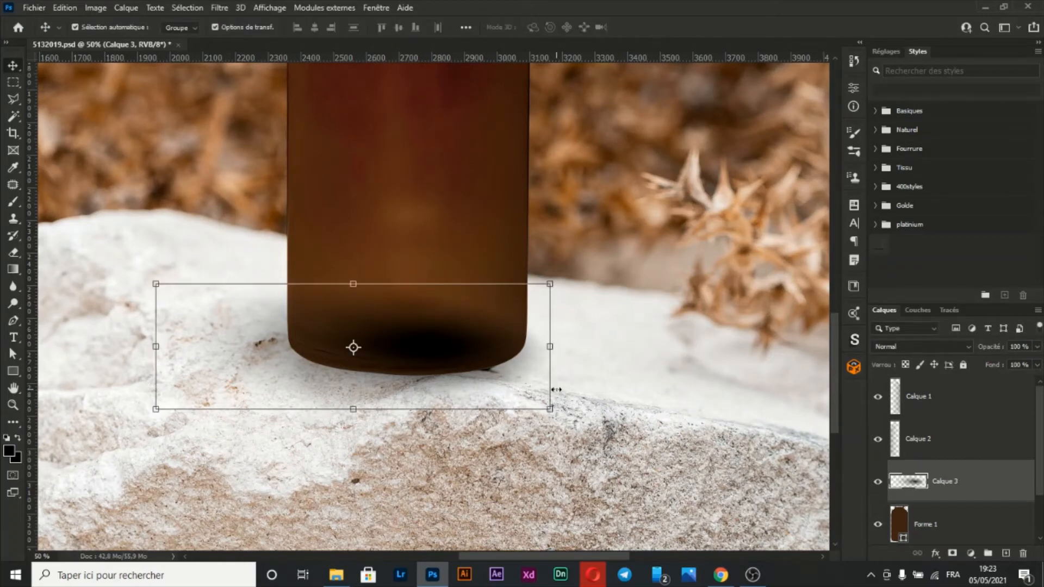
# Compare the bottle with and without the shadow layer, and move that layer directly below the bottle shape layer.
pyautogui.click(878, 484)
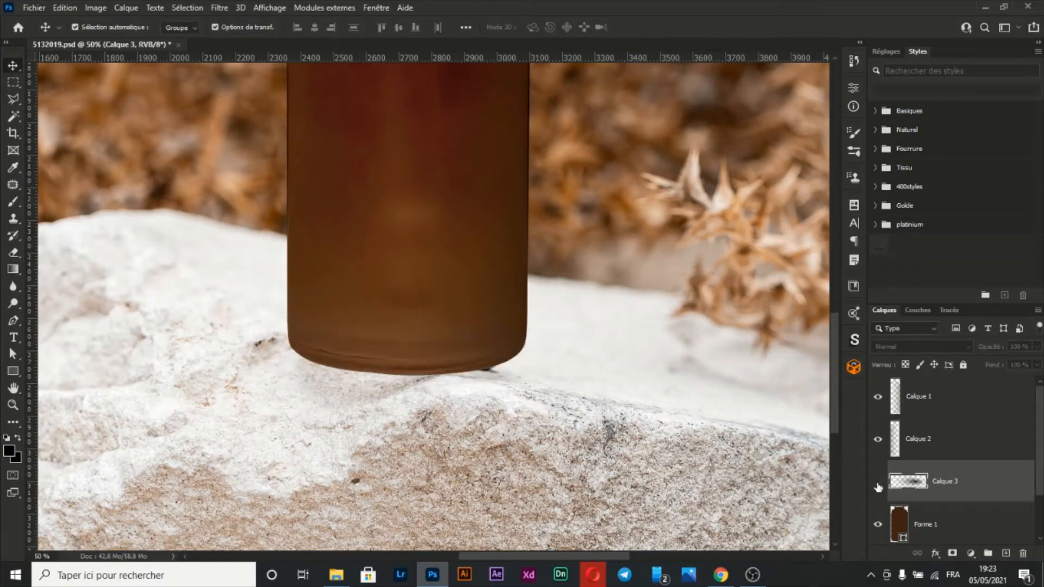
pyautogui.click(878, 484)
pyautogui.moveTo(949, 495); pyautogui.dragTo(935, 491)
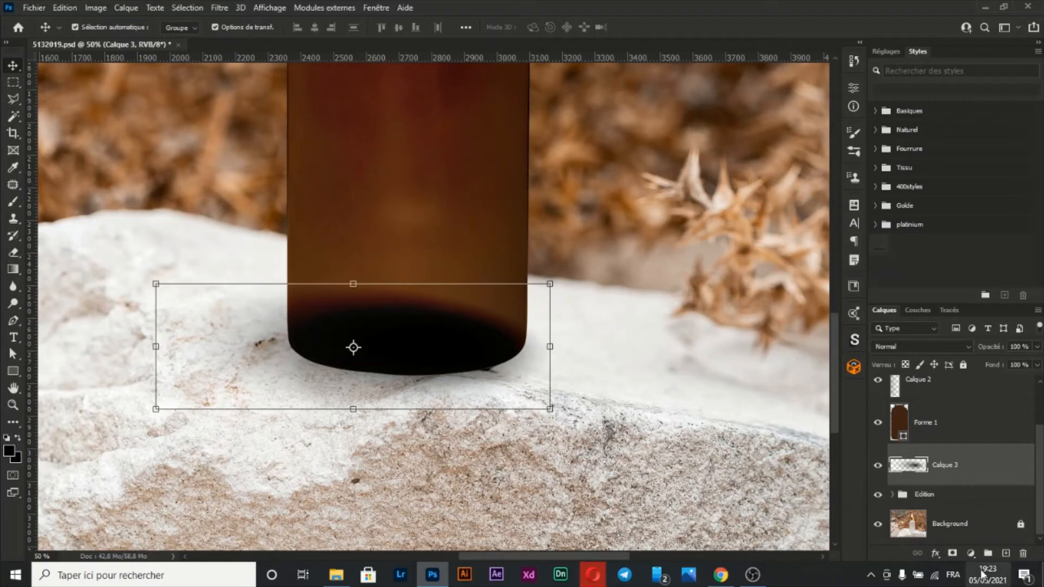
# Add a mask to the shadow layer that hides the shadow inside the bottle shape's outline, and deselect everything.
pyautogui.click(952, 553)
pyautogui.keyDown('ctrl'); pyautogui.click(900, 424); pyautogui.keyUp('ctrl')
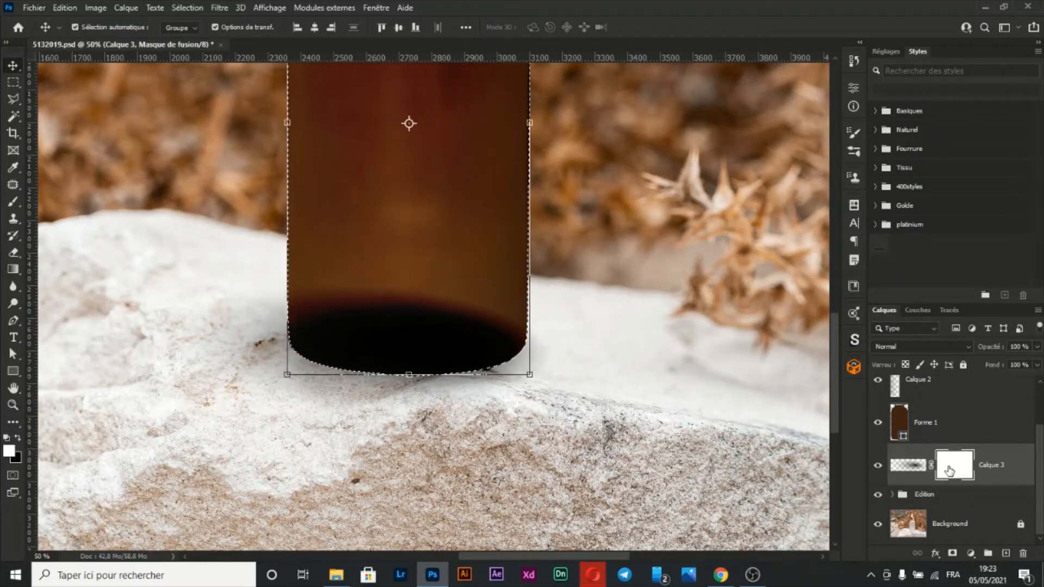
pyautogui.hotkey('ctrl', 'BackSpace')
pyautogui.hotkey('ctrl', 'd')
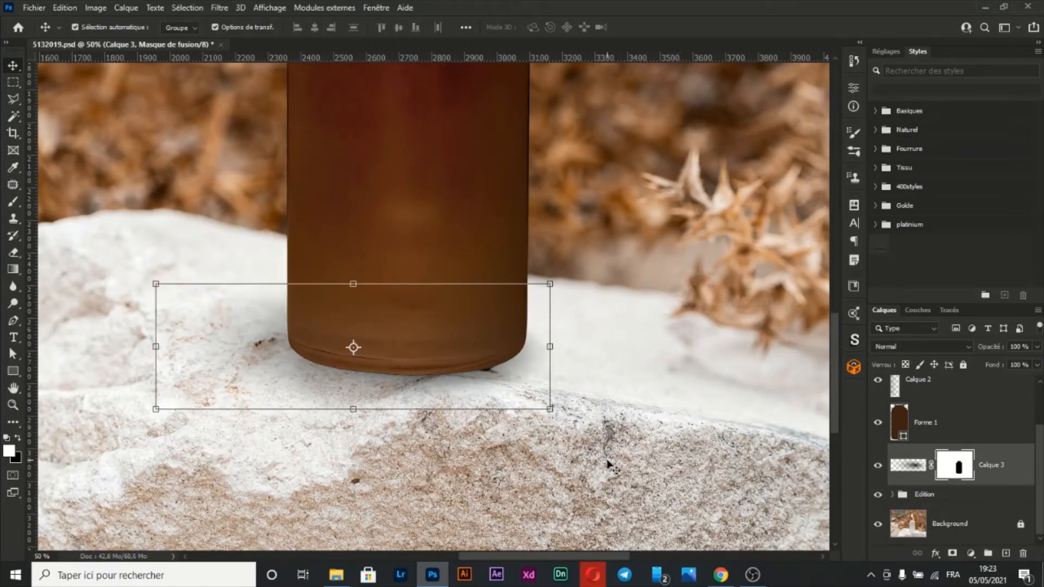
pyautogui.scroll(-3, 609, 465)
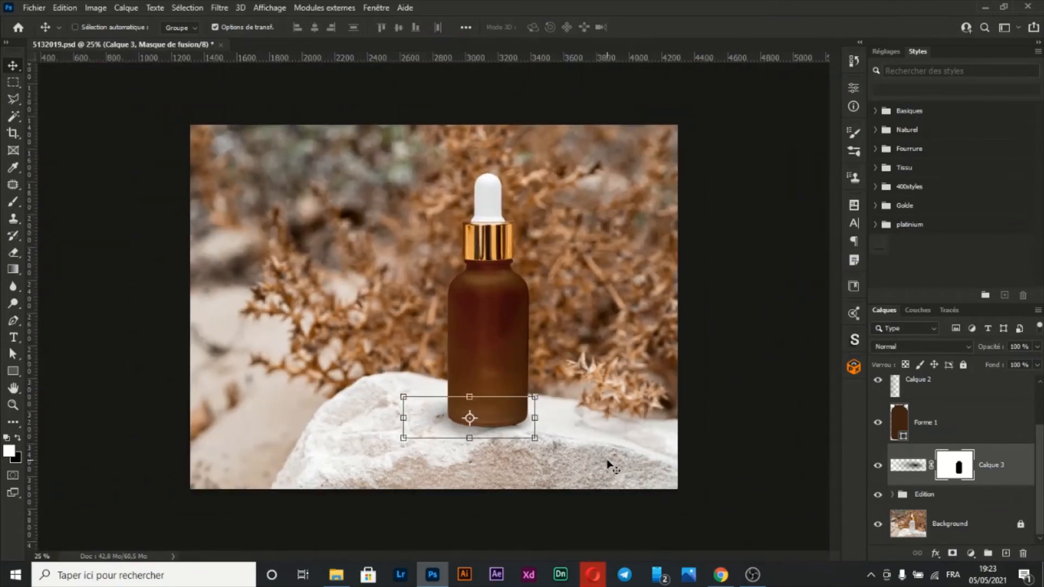
pyautogui.click(712, 449)
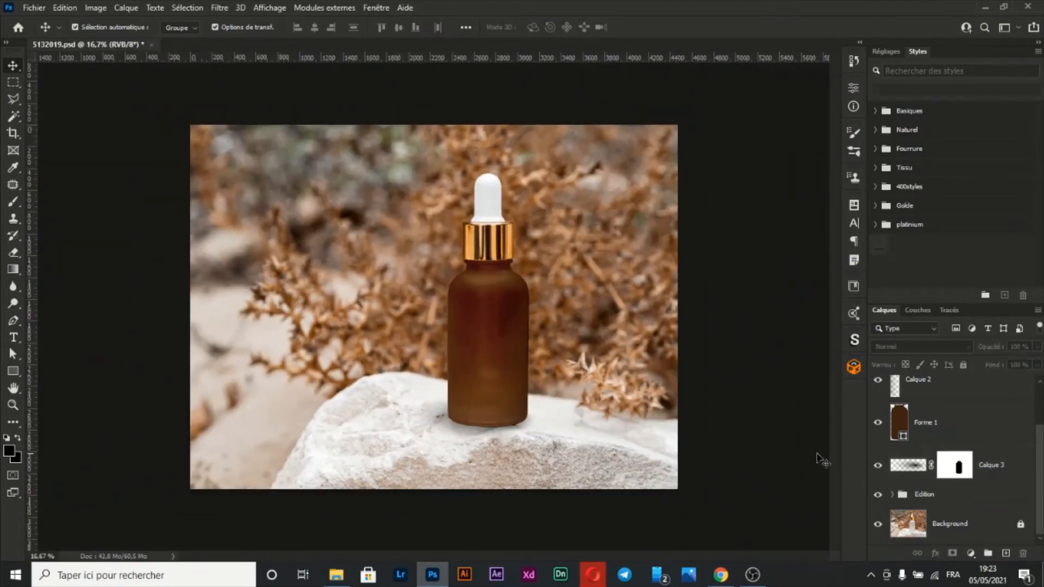
# Examine the base shadow and inspect the bottle's body, neck and gold cap up close and in the whole picture.
pyautogui.click(877, 467)
pyautogui.hotkey('ctrl', '+')
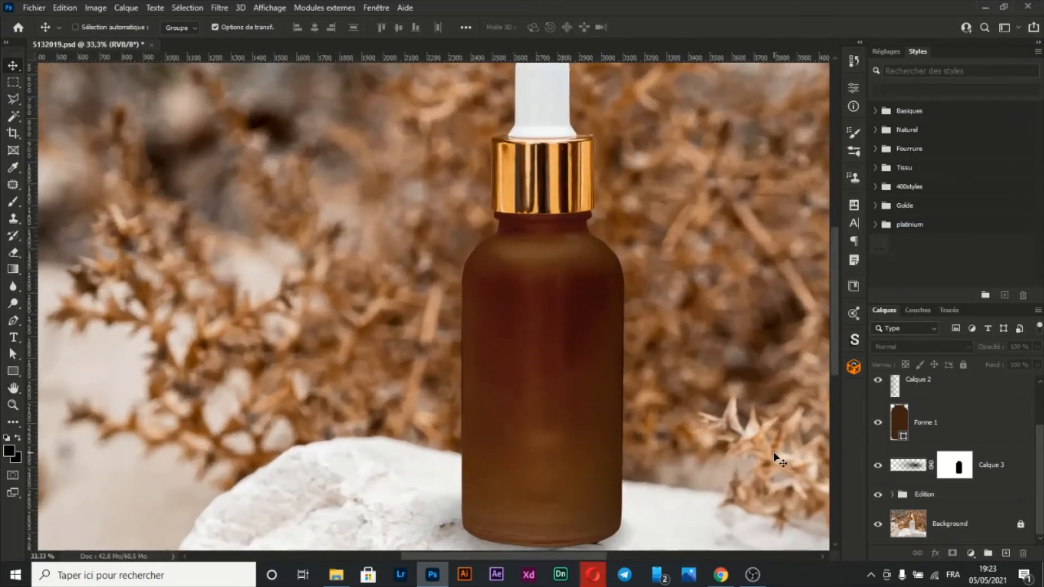
pyautogui.hotkey('ctrl', '+')
pyautogui.hotkey('ctrl', '+')
pyautogui.hotkey('ctrl', '+')
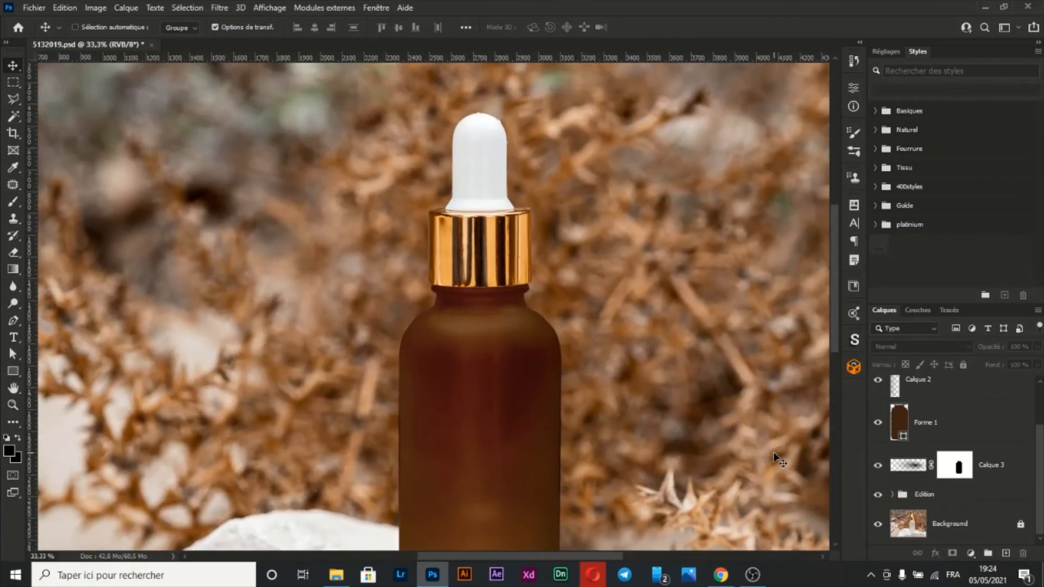
pyautogui.scroll(3, 774, 455)
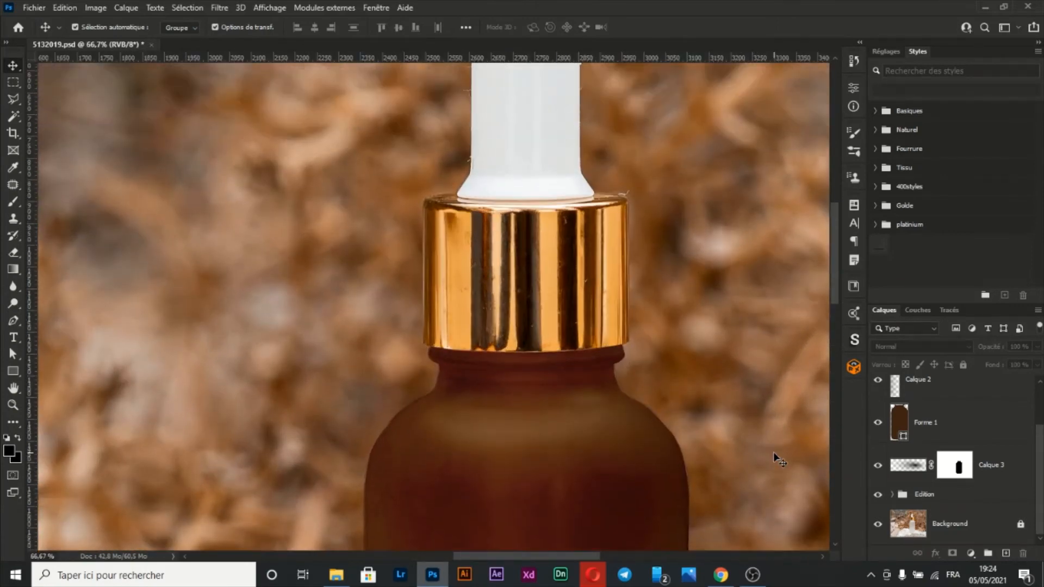
pyautogui.scroll(2, 774, 454)
pyautogui.scroll(-1, 774, 455)
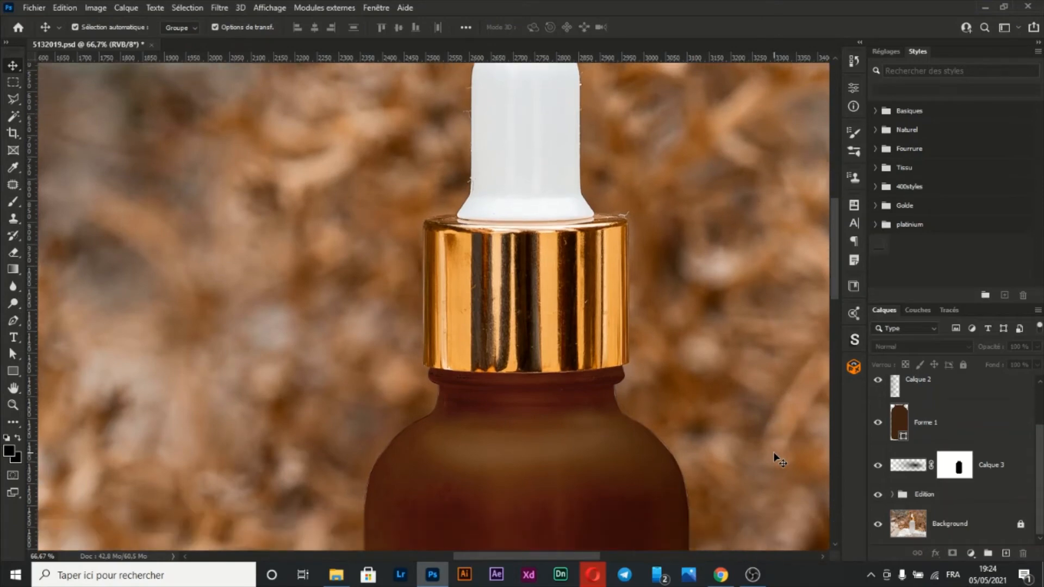
pyautogui.hotkey('ctrl', '-')
pyautogui.hotkey('ctrl', '-')
pyautogui.hotkey('ctrl', '-')
pyautogui.hotkey('ctrl', '-')
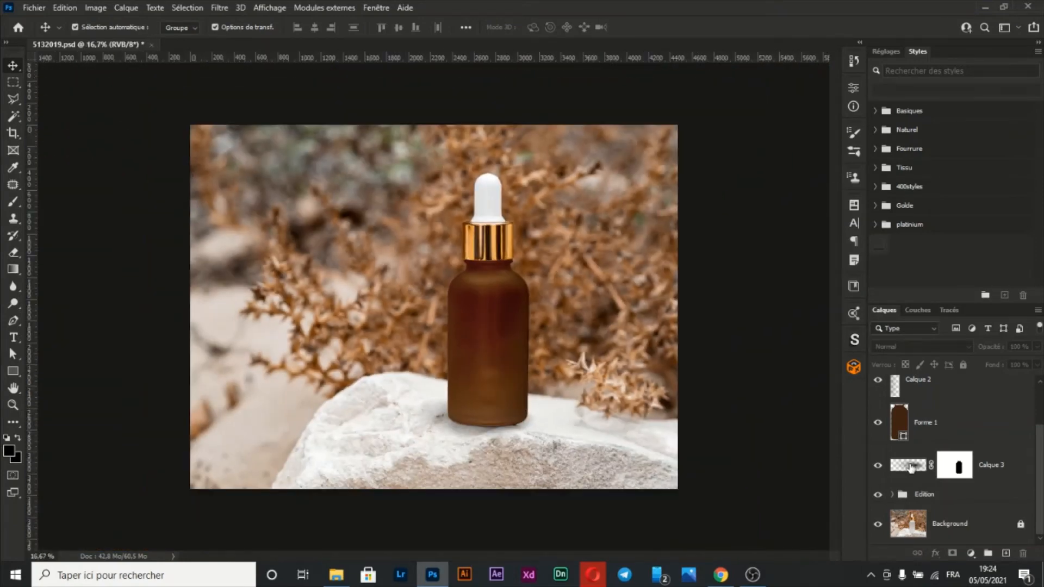
pyautogui.scroll(1, 911, 467)
pyautogui.scroll(-1, 911, 468)
# Move the Edition group above the bottle shape and open its label smart object, converting the document colours to the working space.
pyautogui.moveTo(904, 496); pyautogui.dragTo(902, 460)
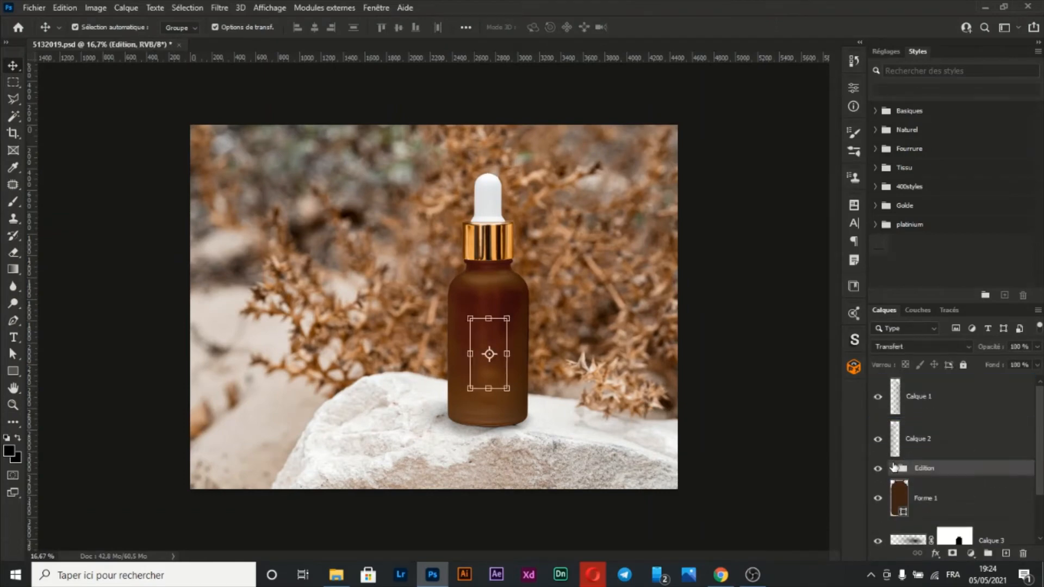
pyautogui.click(893, 468)
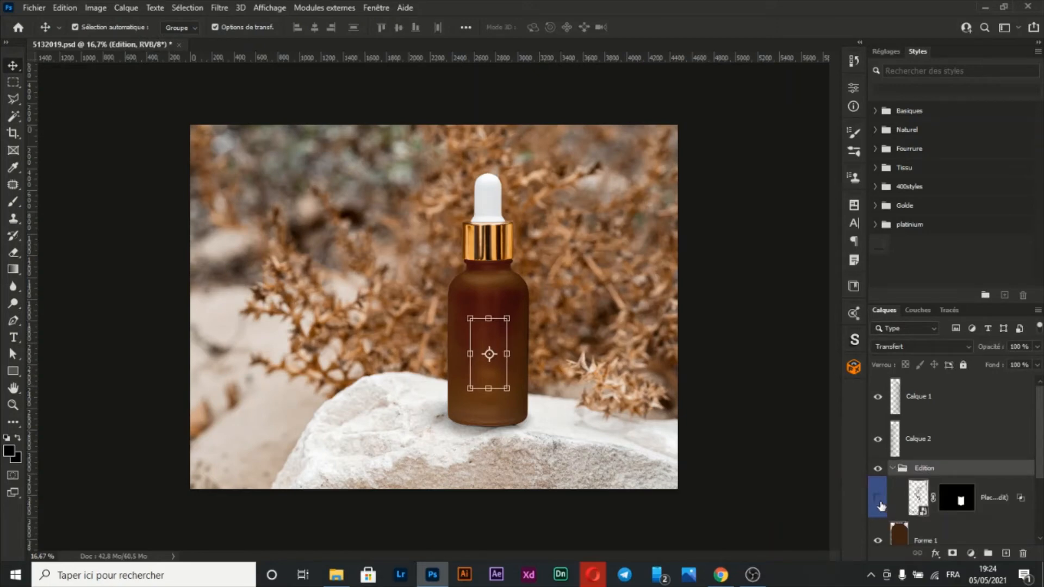
pyautogui.doubleClick(919, 498)
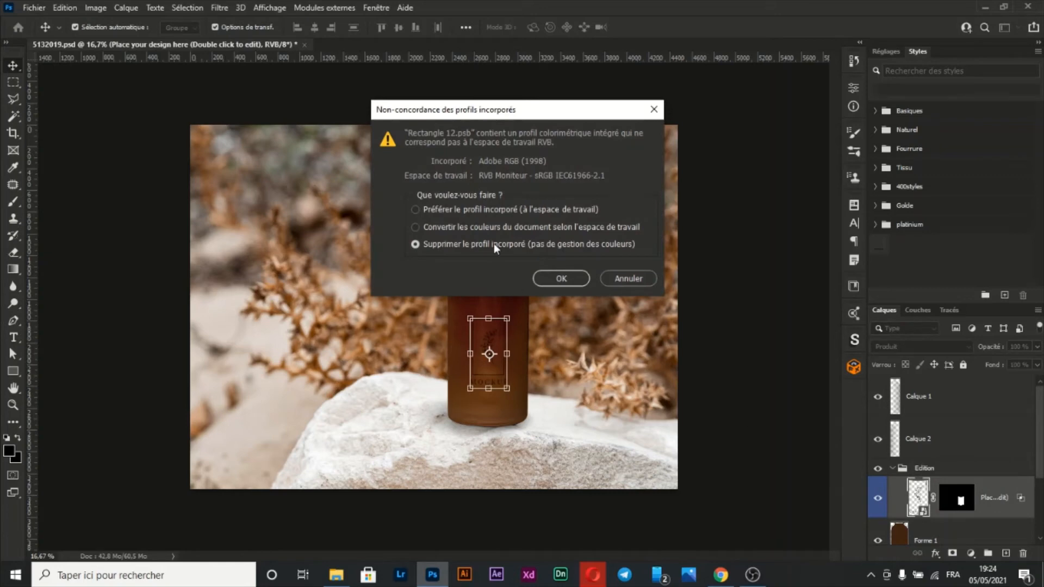
pyautogui.click(479, 227)
pyautogui.click(564, 280)
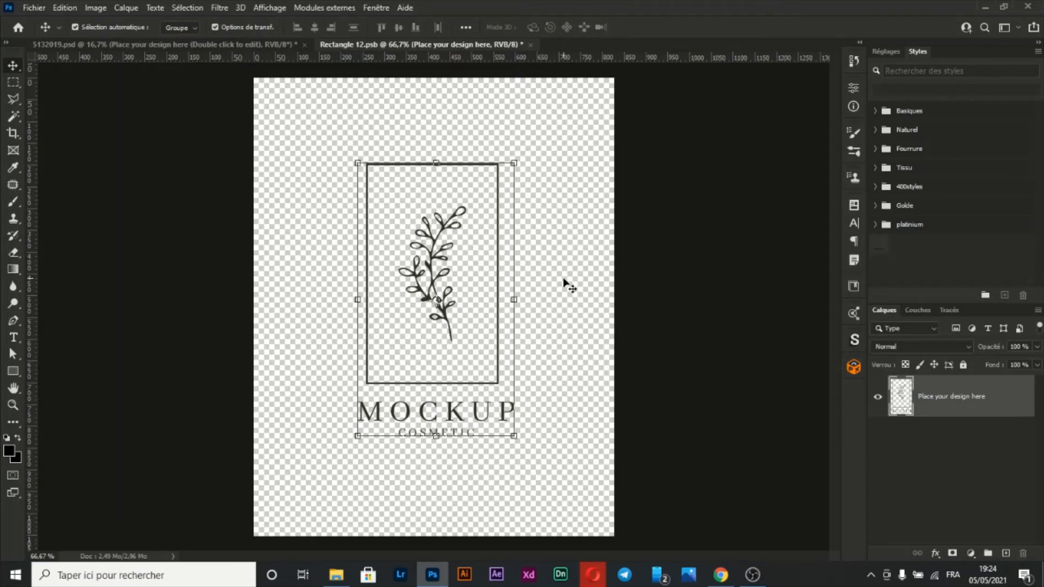
# Erase the whole placeholder logo and MOCKUP COSMETIC text with the Eraser at 100% opacity.
pyautogui.press('e')
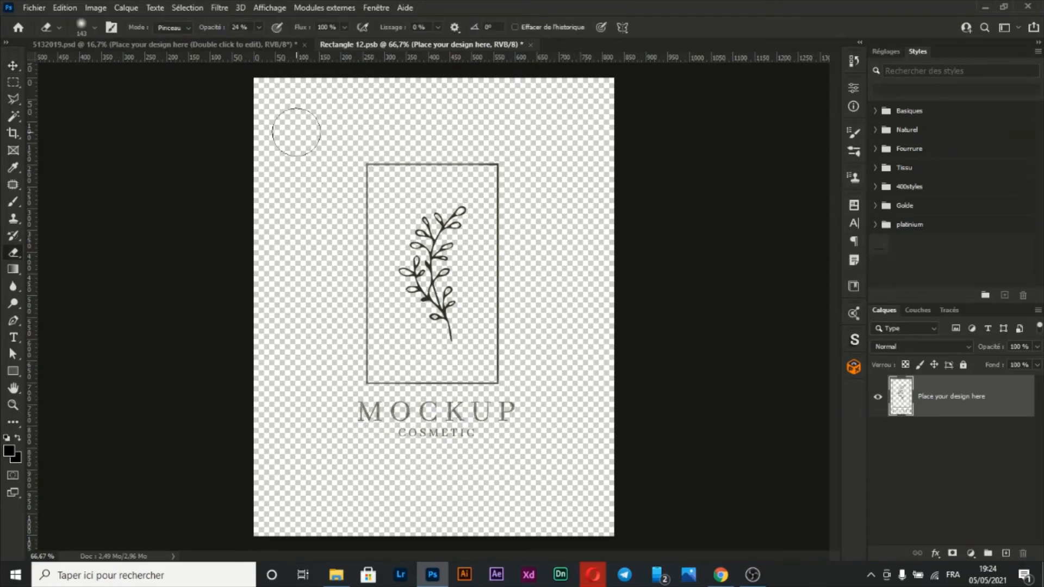
pyautogui.moveTo(209, 28); pyautogui.dragTo(267, 40)
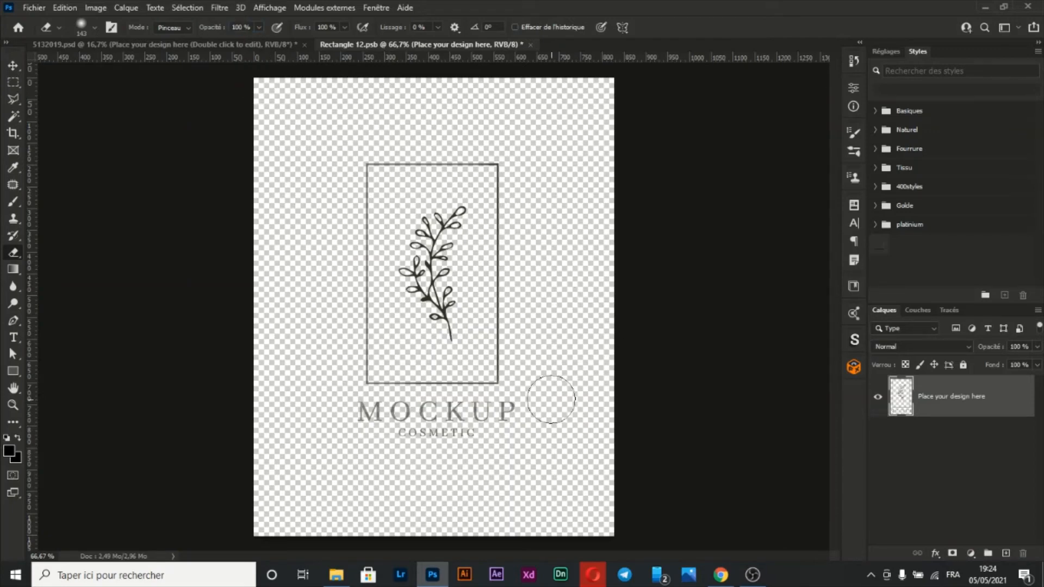
pyautogui.moveTo(408, 408)
pyautogui.mouseDown()
pyautogui.moveTo(356, 402)
pyautogui.moveTo(436, 438)
pyautogui.moveTo(493, 438)
pyautogui.moveTo(343, 396)
pyautogui.moveTo(457, 387)
pyautogui.moveTo(437, 363)
pyautogui.moveTo(365, 341)
pyautogui.moveTo(561, 292)
pyautogui.moveTo(481, 224)
pyautogui.moveTo(498, 153)
pyautogui.moveTo(497, 308)
pyautogui.moveTo(467, 269)
pyautogui.moveTo(444, 132)
pyautogui.moveTo(434, 350)
pyautogui.moveTo(395, 132)
pyautogui.moveTo(379, 327)
pyautogui.moveTo(352, 145)
pyautogui.mouseUp()
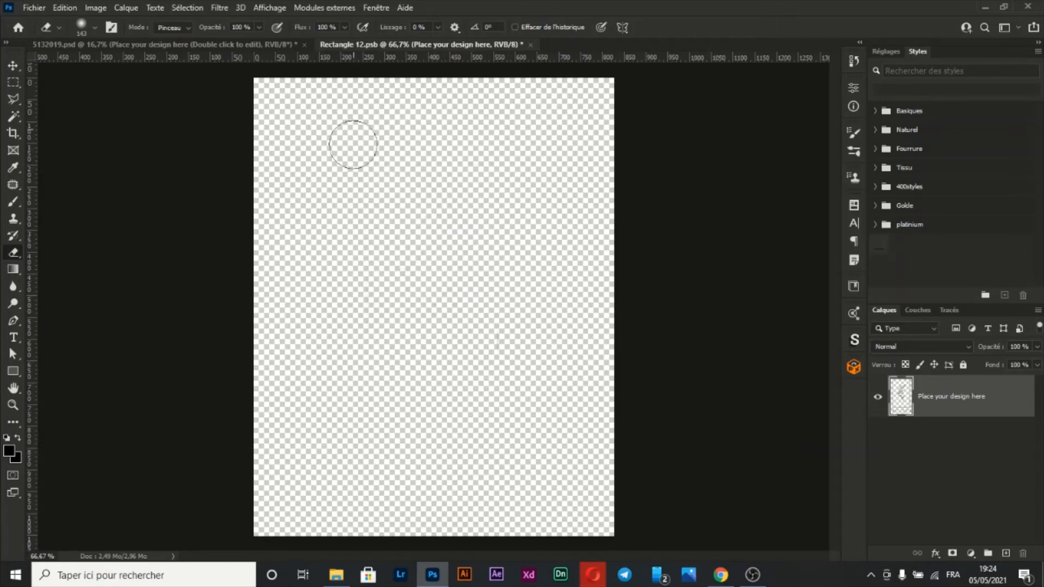
pyautogui.press('v')
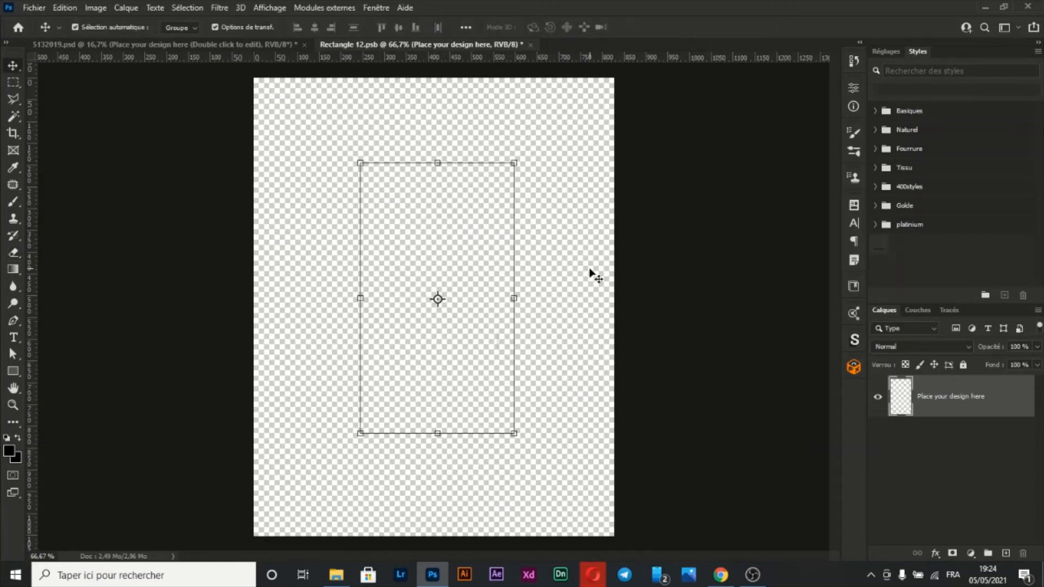
# Add a new empty layer with the default settings and delete the "Place your design here" layer.
pyautogui.hotkey('ctrl', 'shift', 'n')
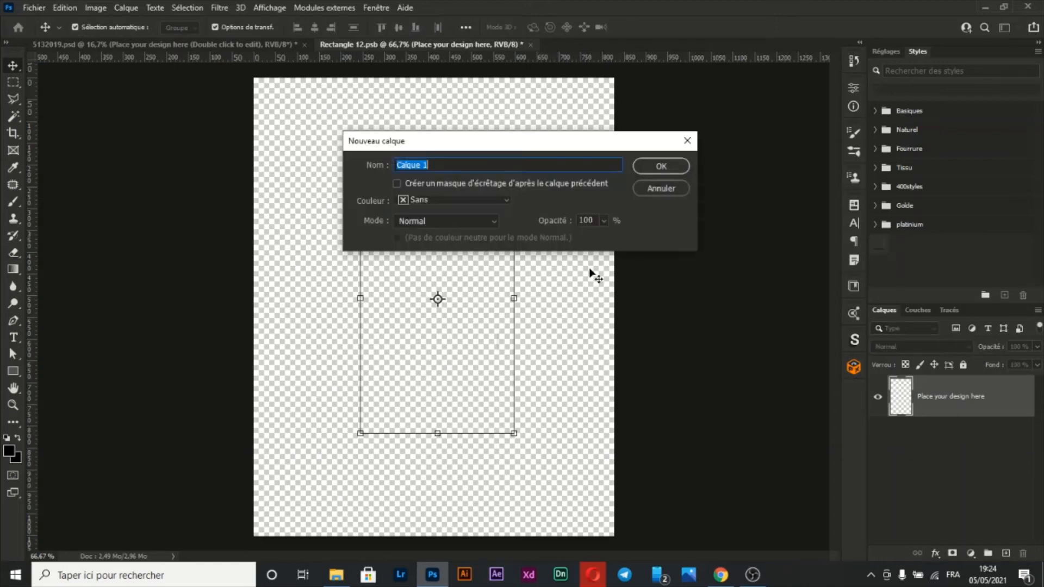
pyautogui.press('Return')
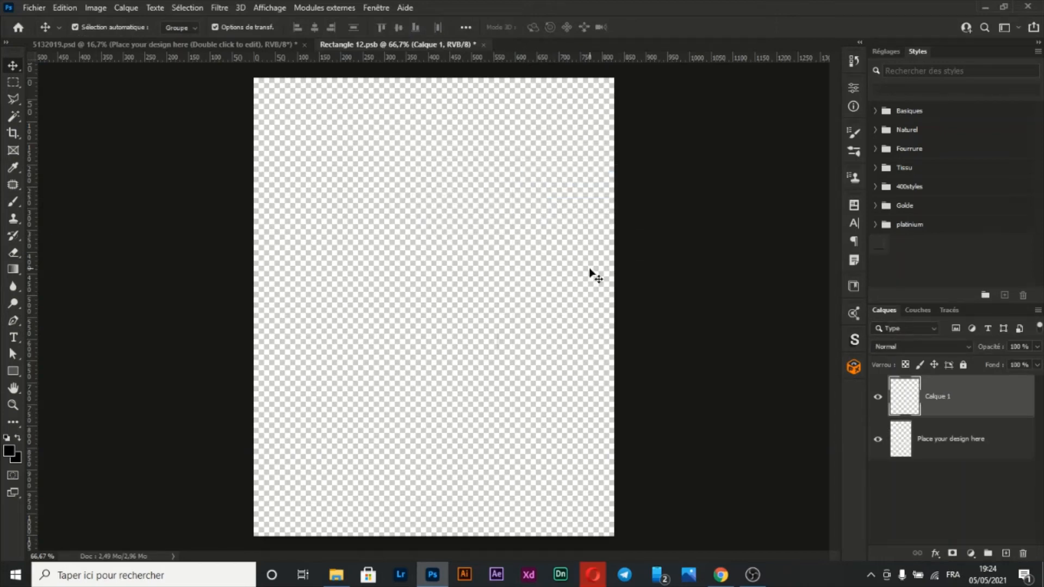
pyautogui.click(918, 439)
pyautogui.press('Delete')
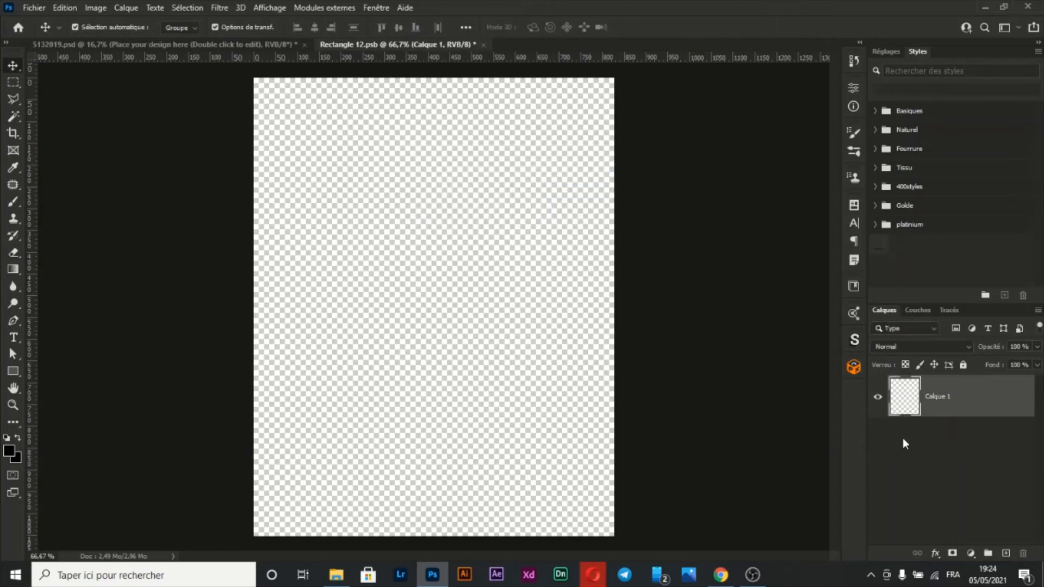
pyautogui.click(689, 375)
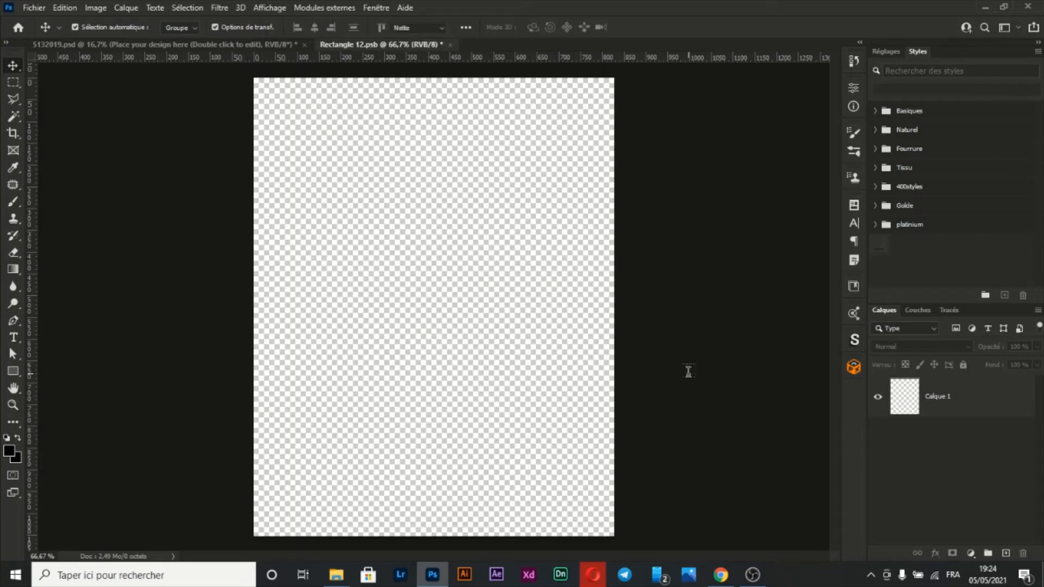
# Add the black text HUILE D'ARGAN in Montserrat Black at 213 px and centre it horizontally on the canvas.
pyautogui.press('t')
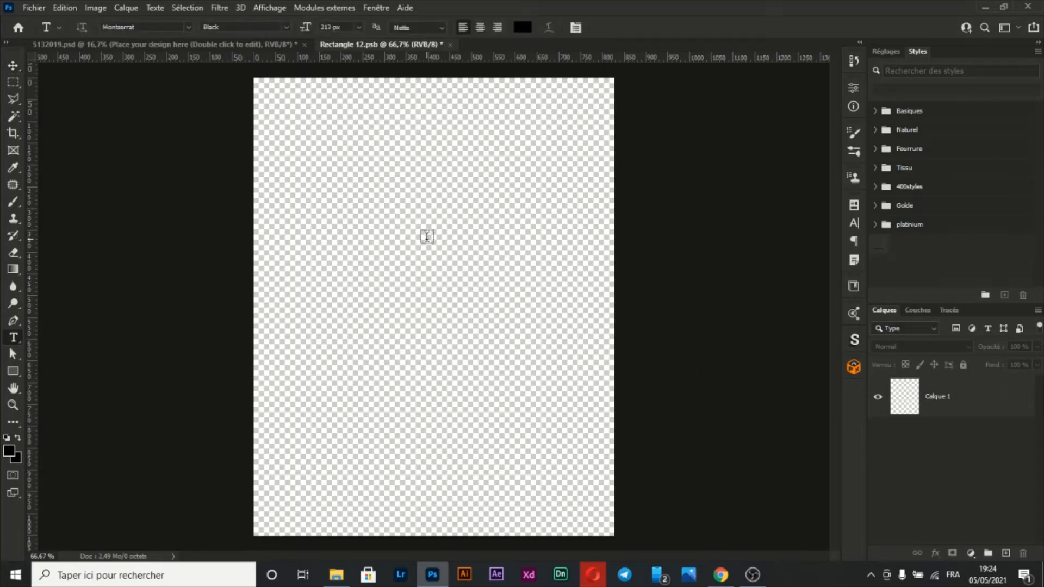
pyautogui.click(427, 236)
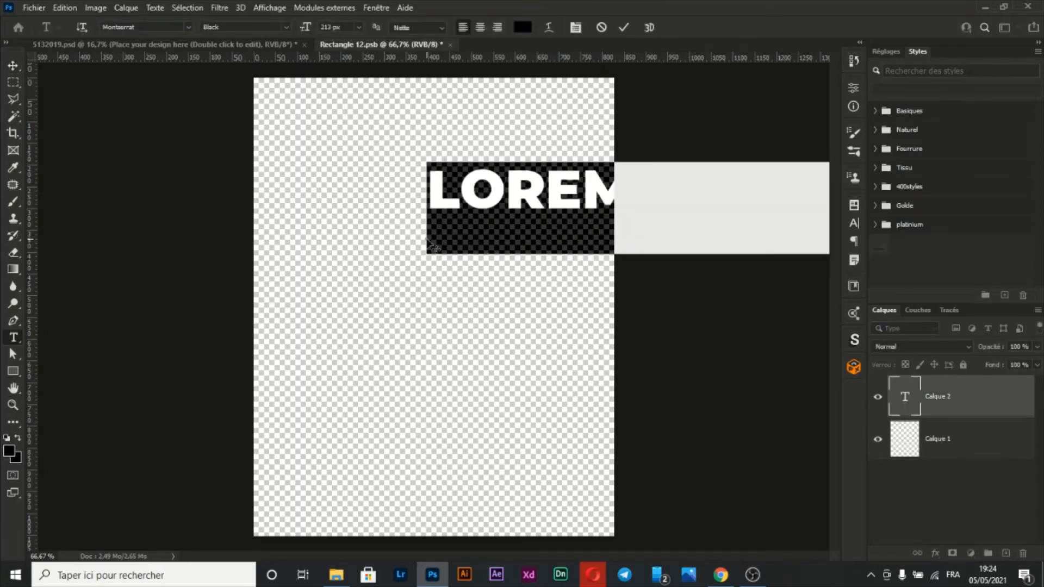
pyautogui.write('HUILE')
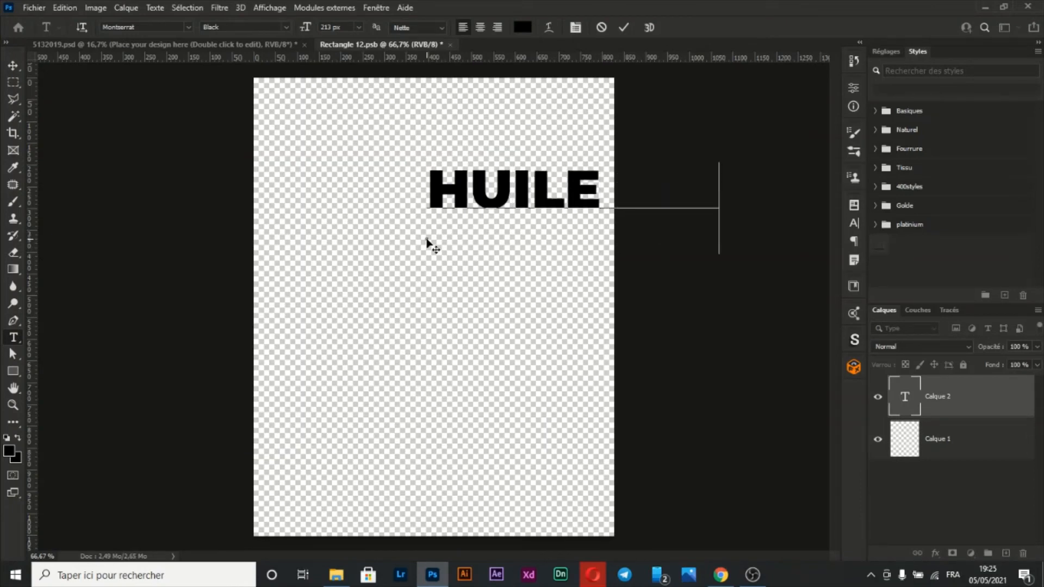
pyautogui.click(428, 241)
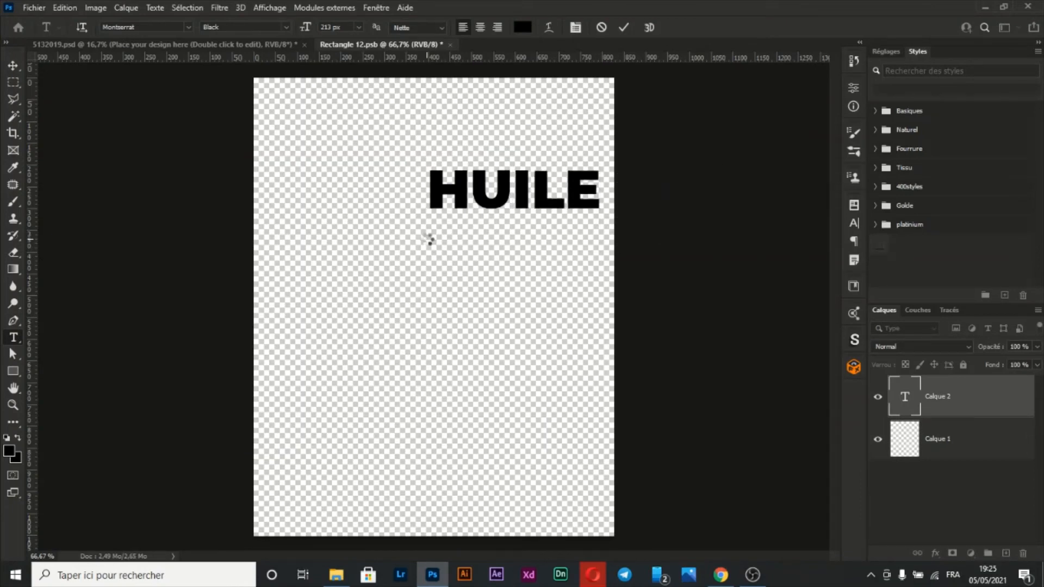
pyautogui.press('v')
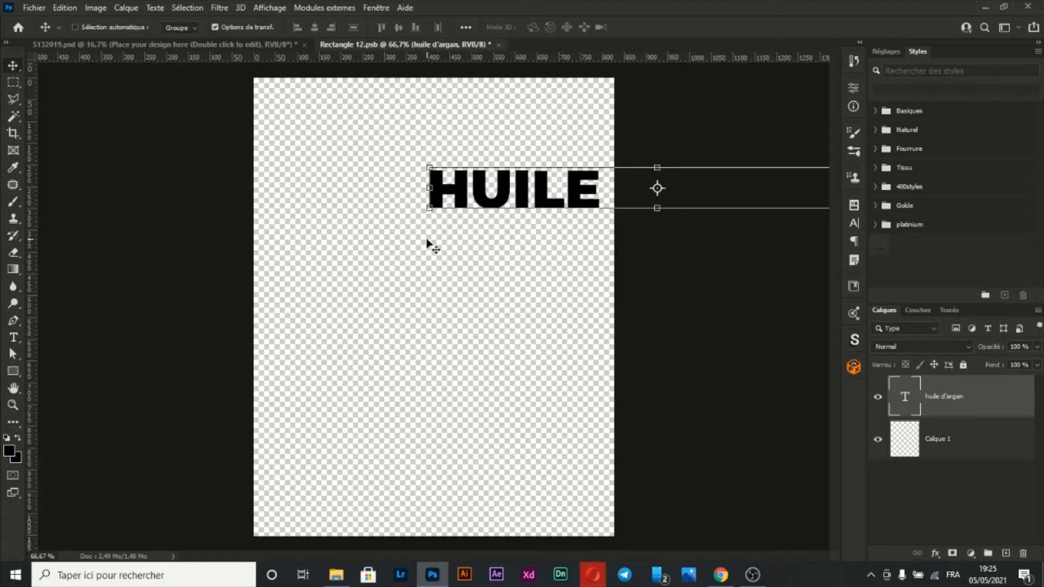
pyautogui.hotkey('ctrl', 'a')
pyautogui.click(316, 28)
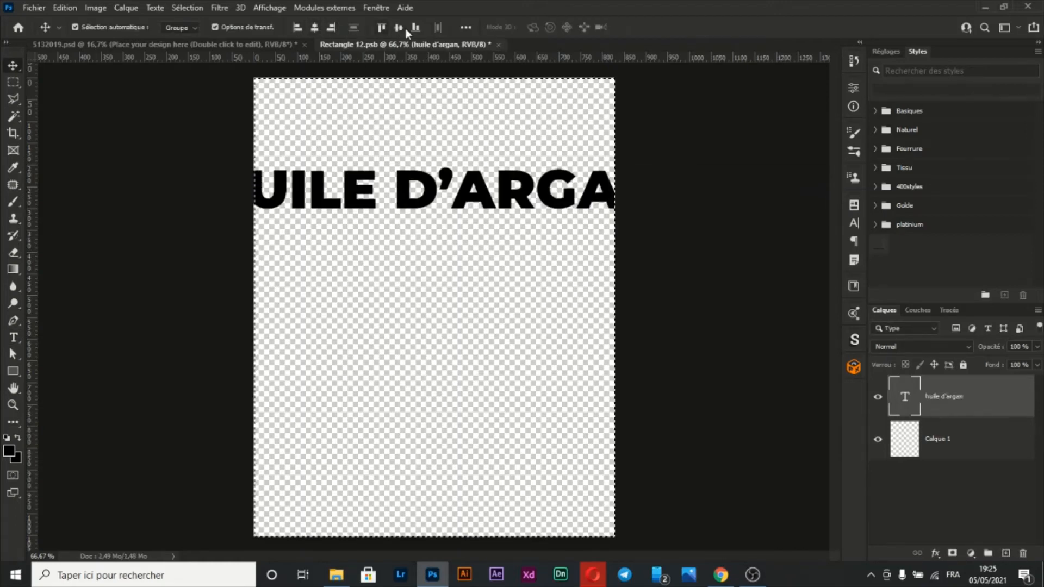
pyautogui.hotkey('ctrl', 'd')
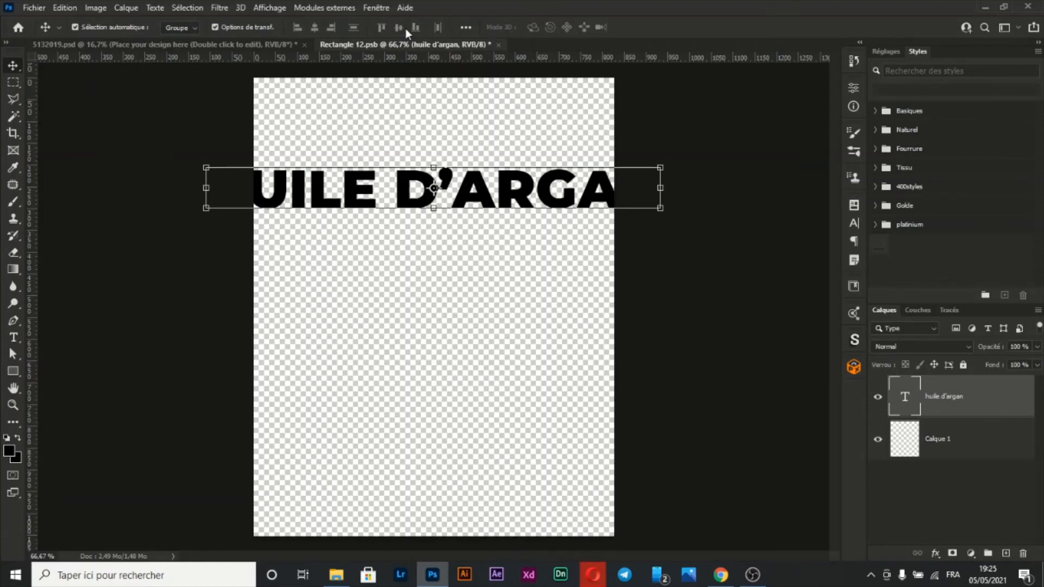
# Break the label text into two lines before D'ARGAN and centre-align its lines.
pyautogui.press('t')
pyautogui.click(399, 192)
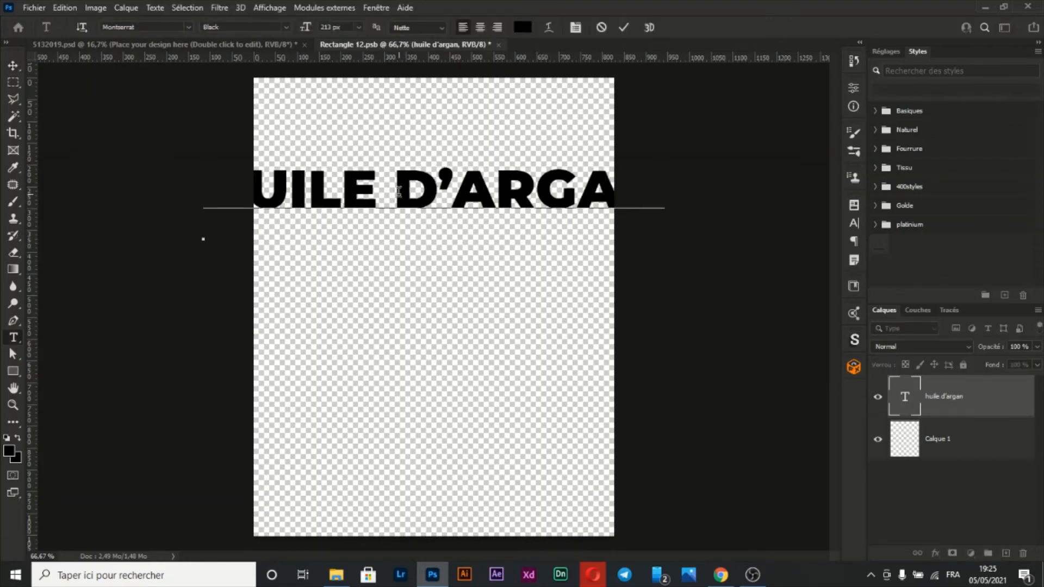
pyautogui.press('Return')
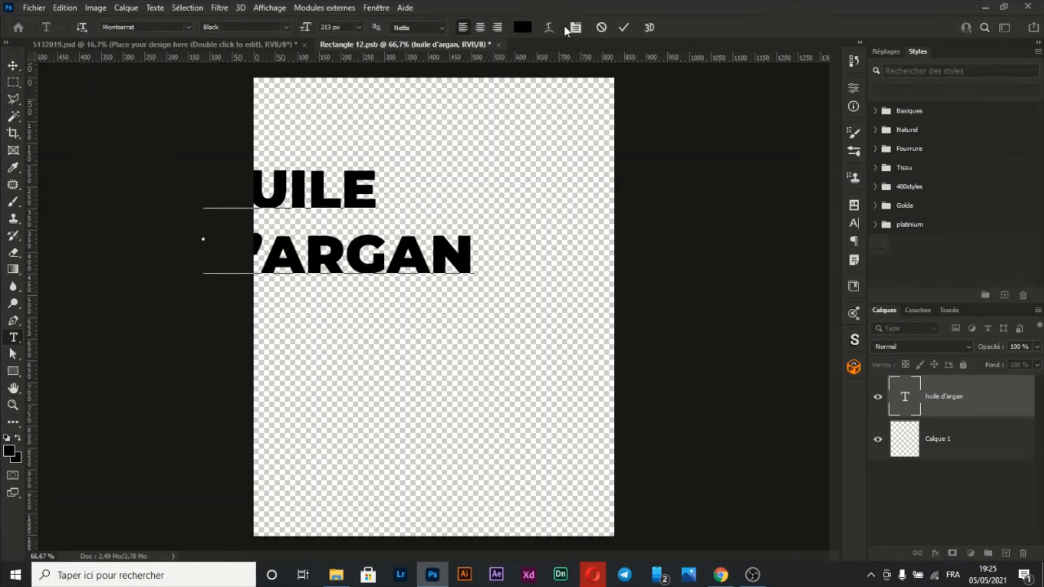
pyautogui.hotkey('ctrl', 'Return')
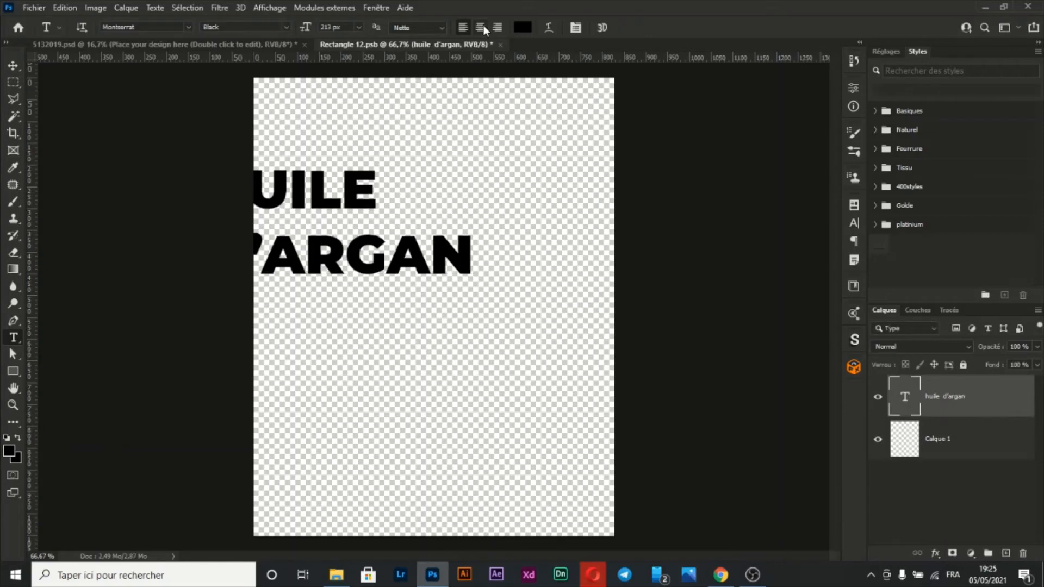
pyautogui.click(483, 26)
# Centre the two-line text block horizontally on the canvas.
pyautogui.press('v')
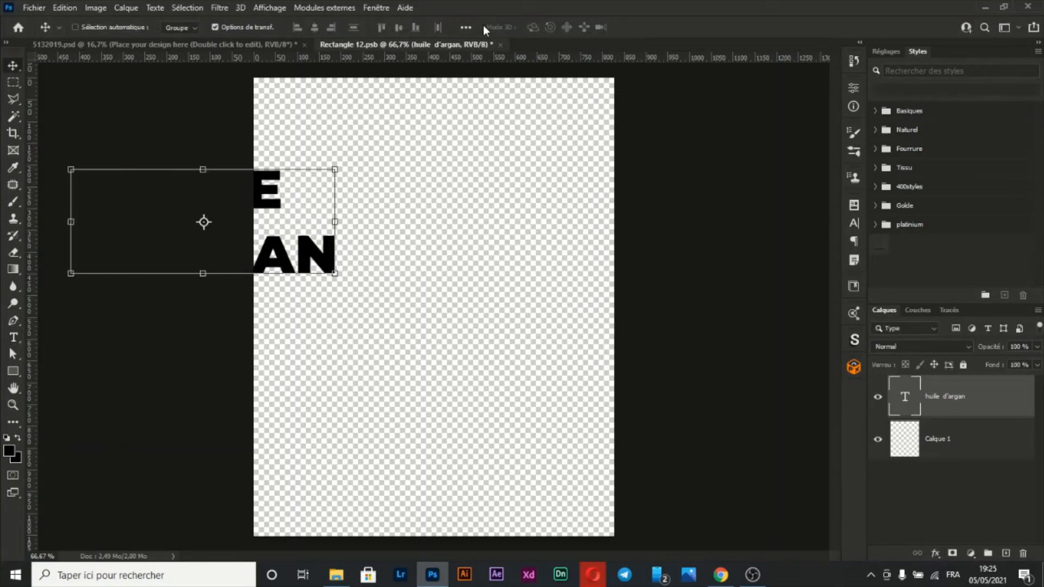
pyautogui.hotkey('ctrl', 'a')
pyautogui.click(314, 27)
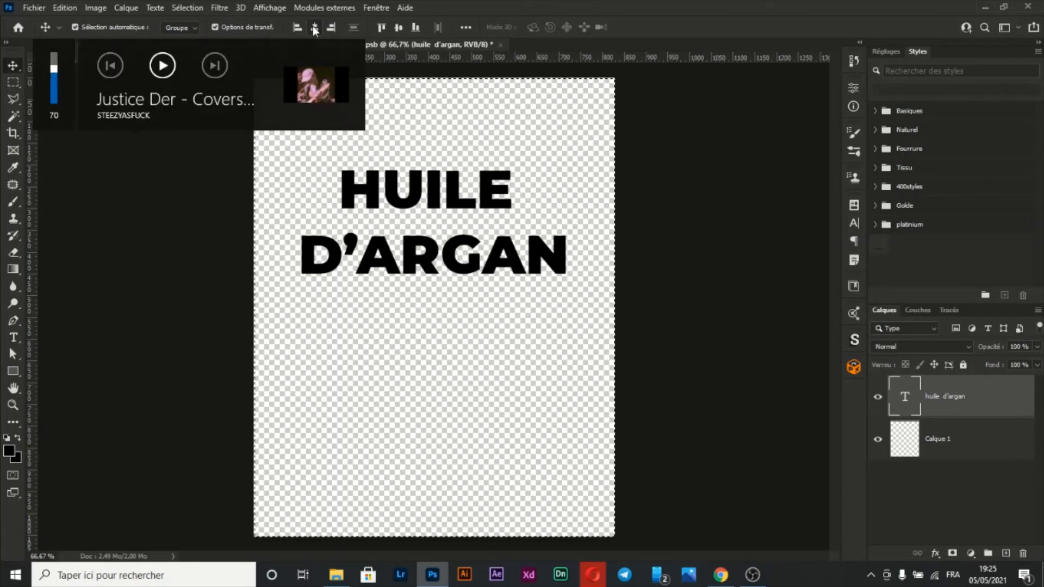
# Clear the canvas selection and deselect the HUILE D'ARGAN text layer.
pyautogui.hotkey('ctrl', 'd')
pyautogui.click(658, 215)
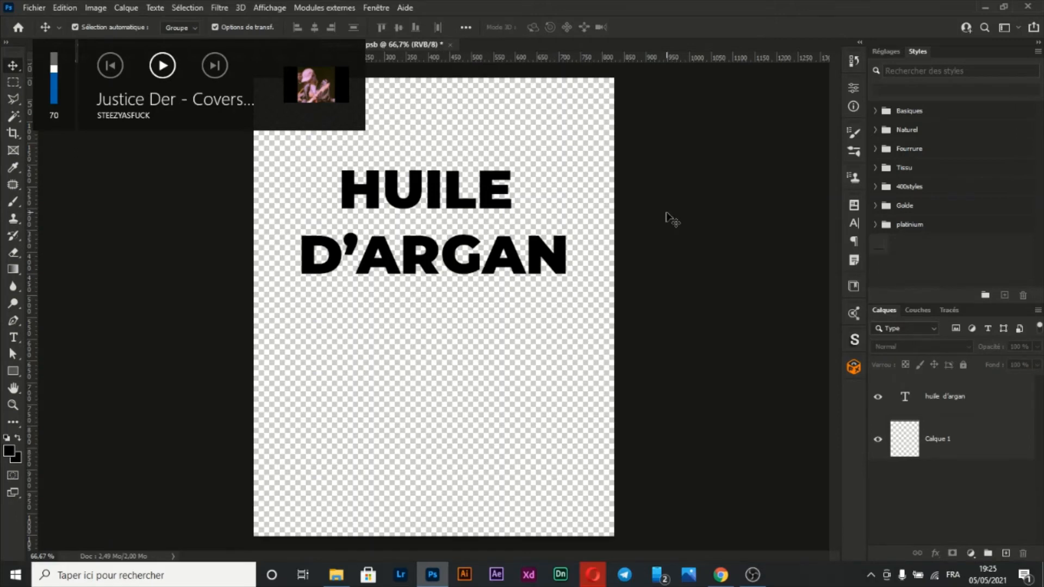
pyautogui.press('t')
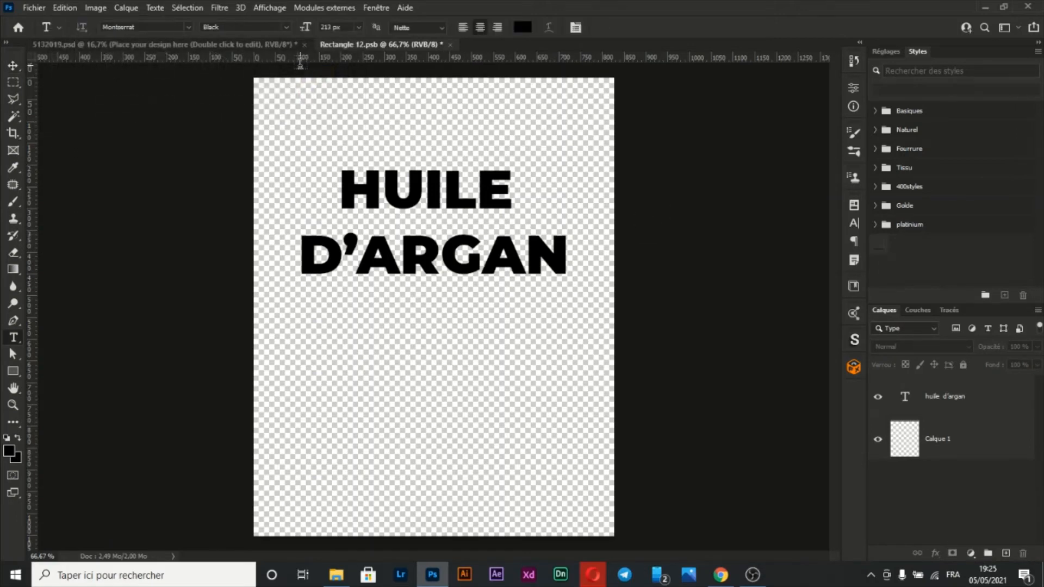
pyautogui.click(177, 26)
pyautogui.press('Down')
pyautogui.press('Left')
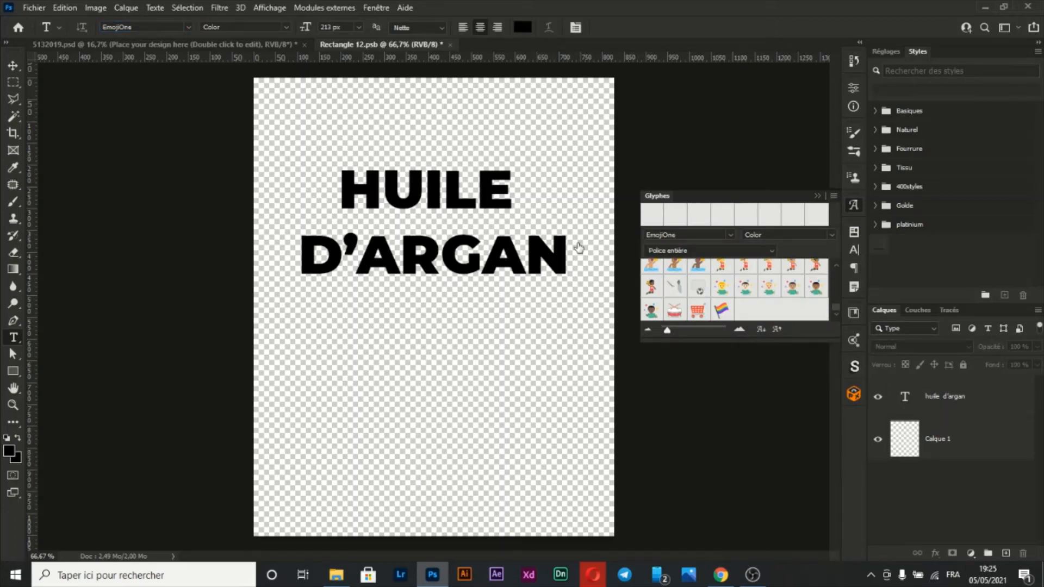
pyautogui.click(498, 214)
# Try out successive fonts on the HUILE D'ARGAN text layer and set its font to Ananda.
pyautogui.click(968, 397)
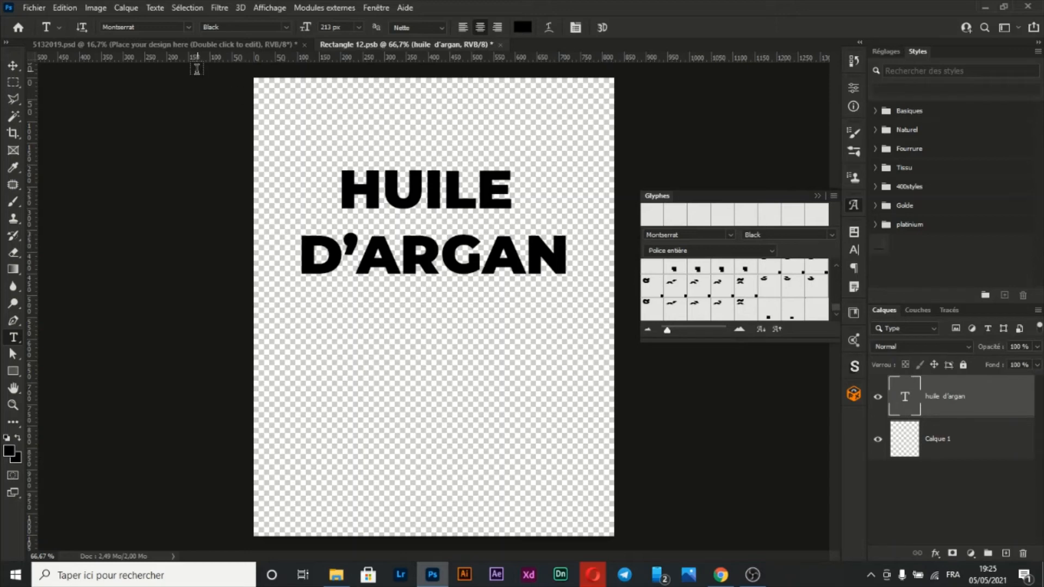
pyautogui.click(138, 26)
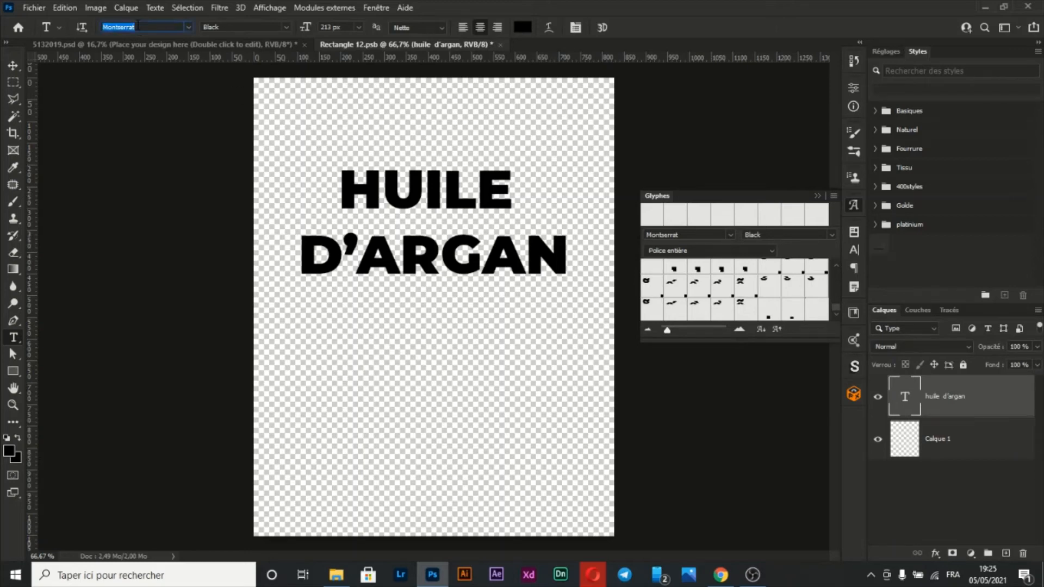
pyautogui.press('Down')
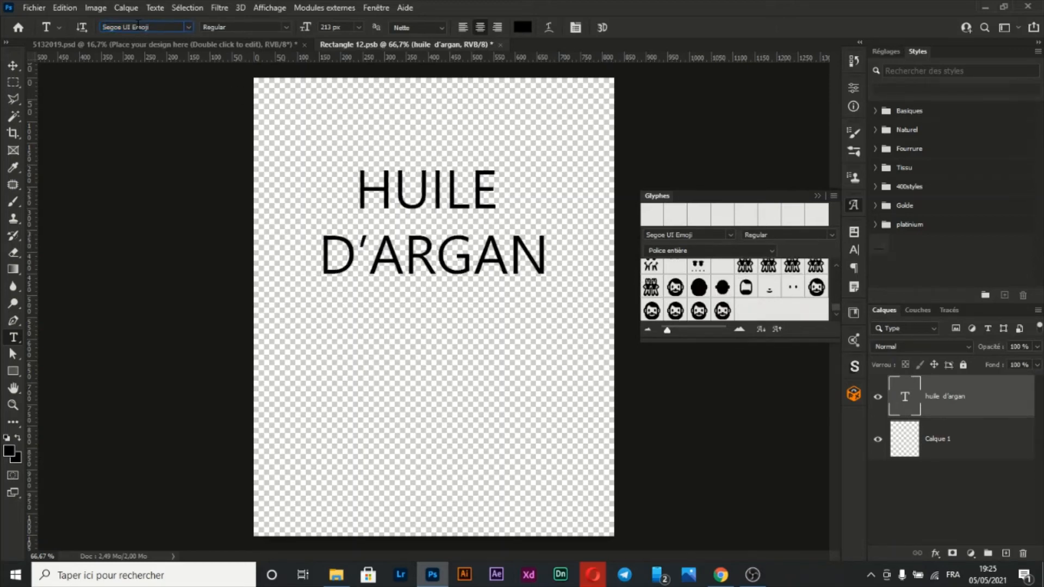
pyautogui.press('Down')
pyautogui.press('Down')
pyautogui.press('Down')
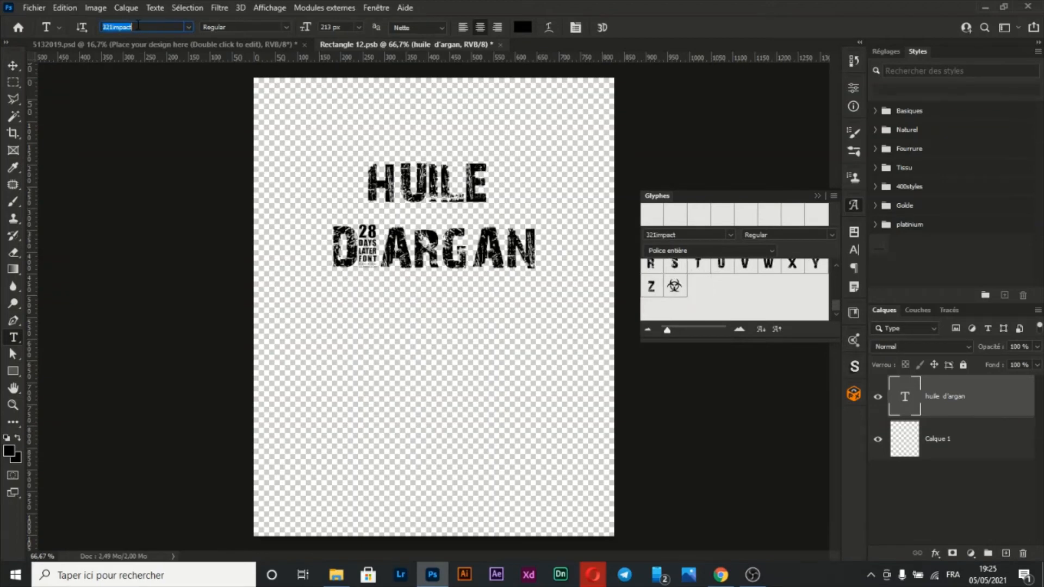
pyautogui.press('Down')
pyautogui.press('Down')
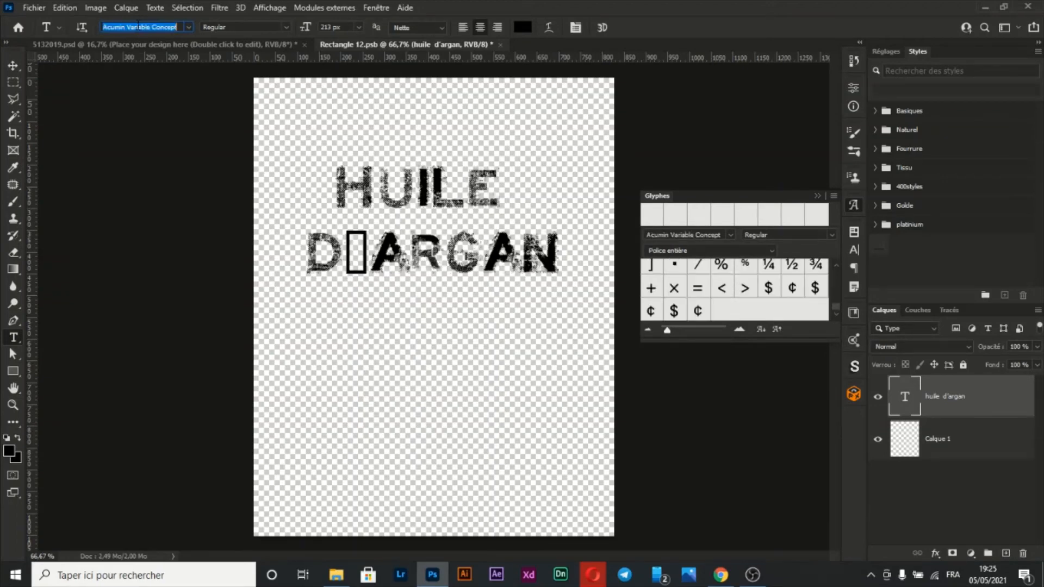
pyautogui.press('Down')
pyautogui.press('Down')
pyautogui.press('Down')
pyautogui.press('Down')
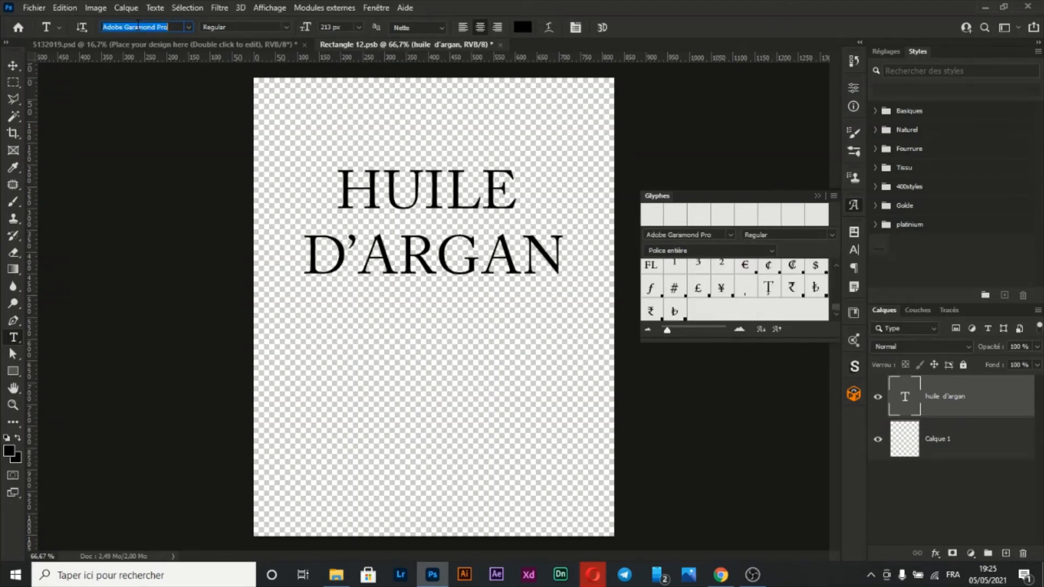
pyautogui.press('Down')
pyautogui.press('Down')
pyautogui.press('Down')
pyautogui.press('Down')
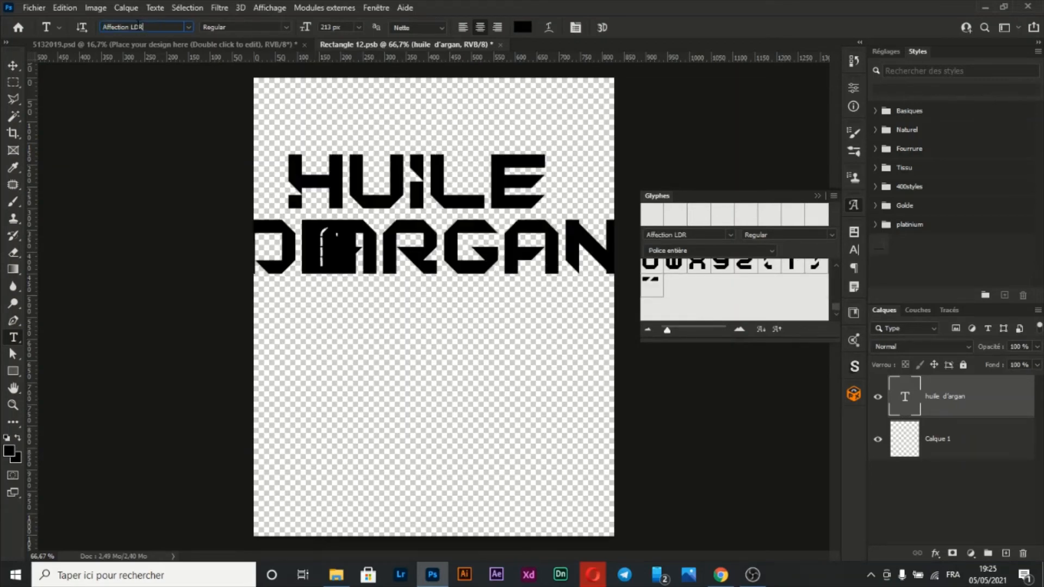
pyautogui.press('Down')
pyautogui.press('Down')
pyautogui.press('Down')
pyautogui.press('Down')
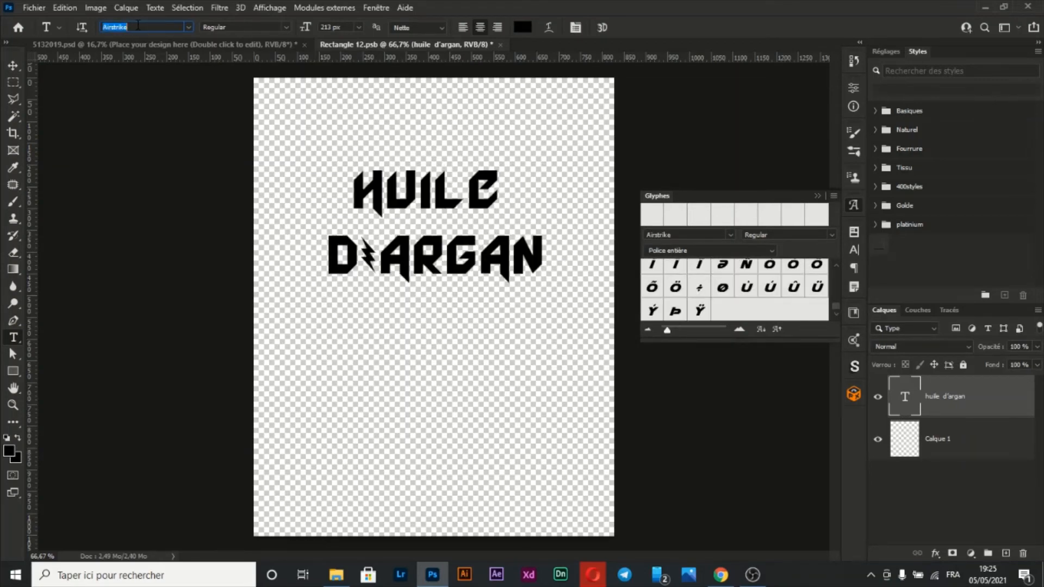
pyautogui.click(188, 27)
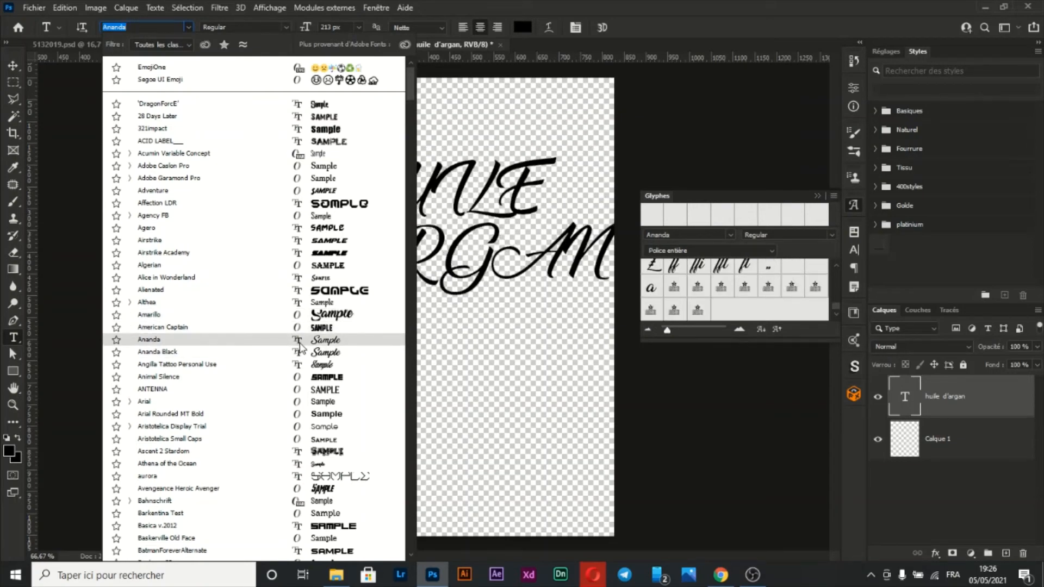
pyautogui.click(298, 342)
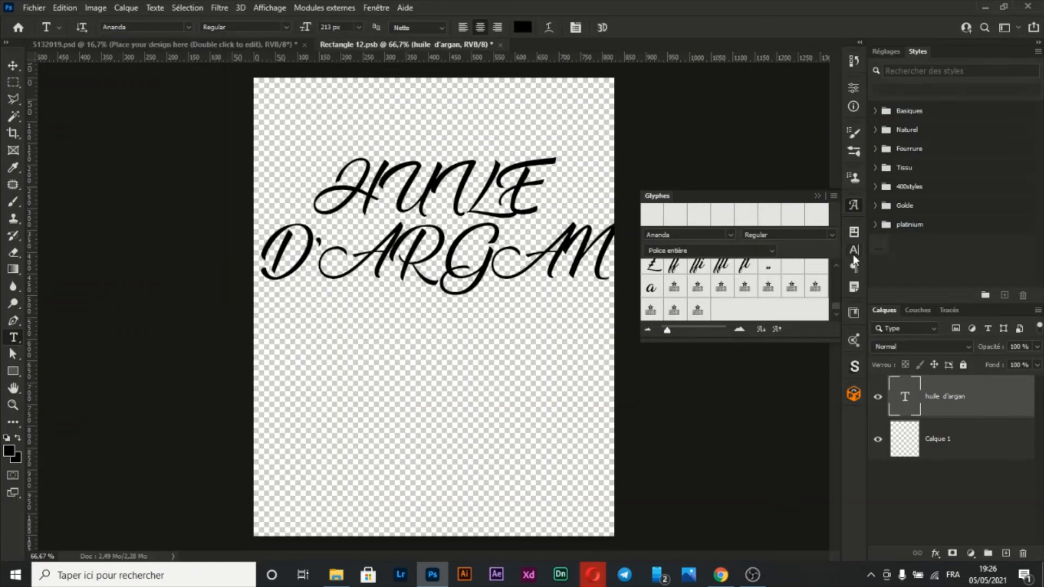
# Turn off the all-caps and superscript formatting of the label text.
pyautogui.click(853, 252)
pyautogui.click(745, 315)
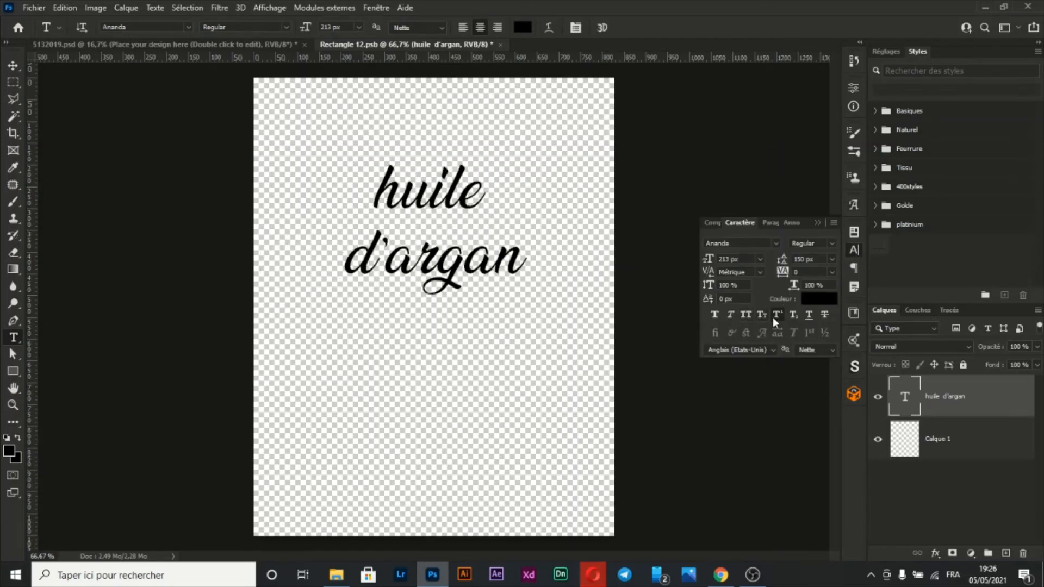
pyautogui.click(777, 315)
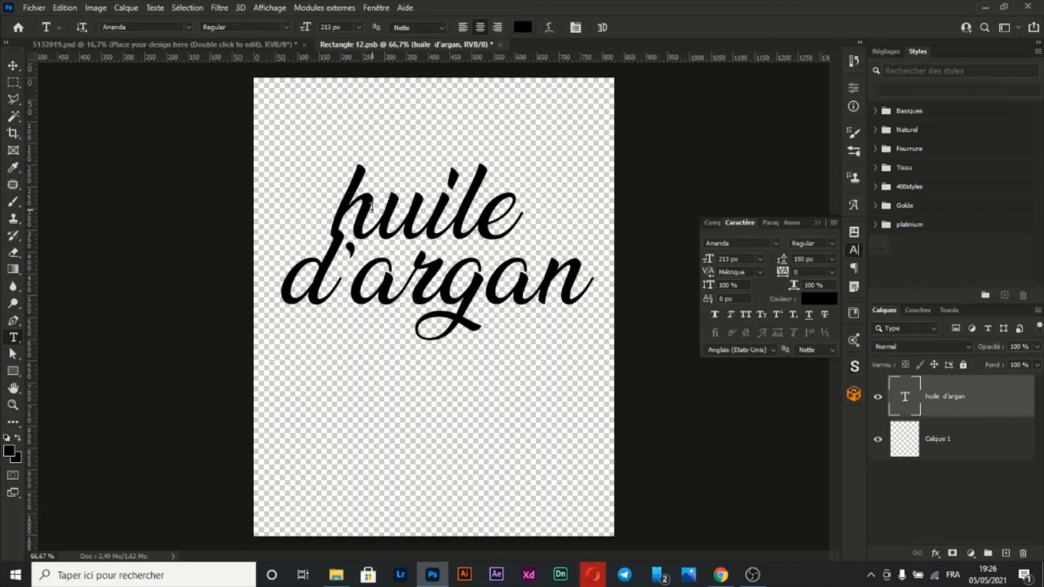
# Capitalise the first letter of each line so the label reads Huile D'argan.
pyautogui.moveTo(372, 206); pyautogui.dragTo(324, 197)
pyautogui.write('H')
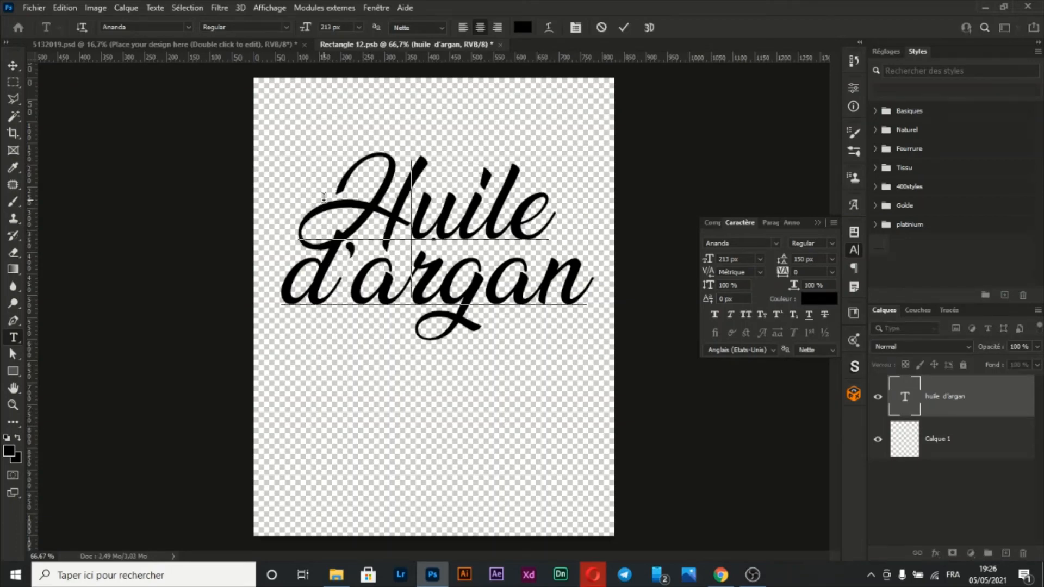
pyautogui.moveTo(333, 272); pyautogui.dragTo(286, 270)
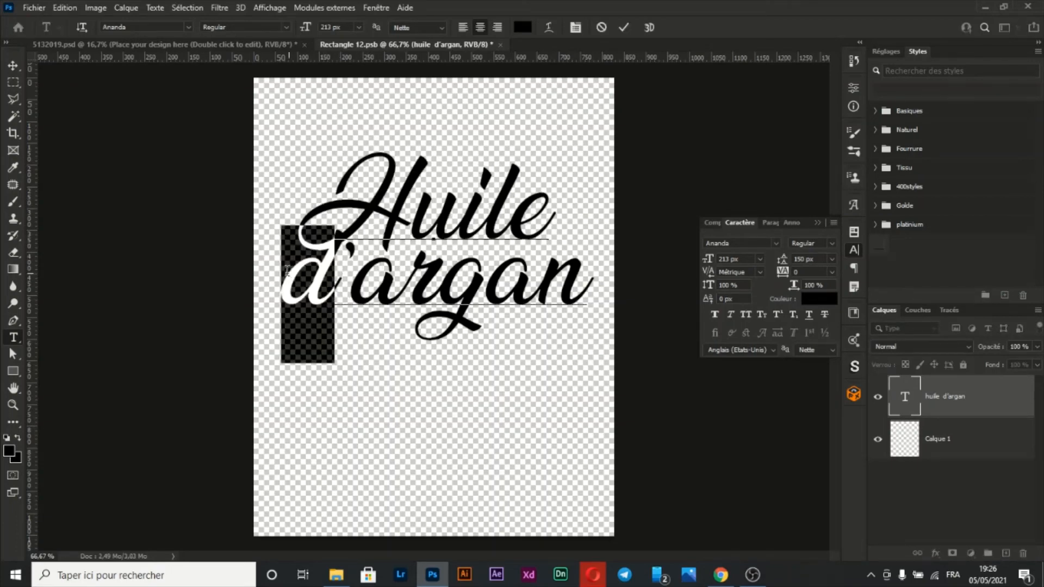
pyautogui.write('D')
pyautogui.hotkey('ctrl', 'Return')
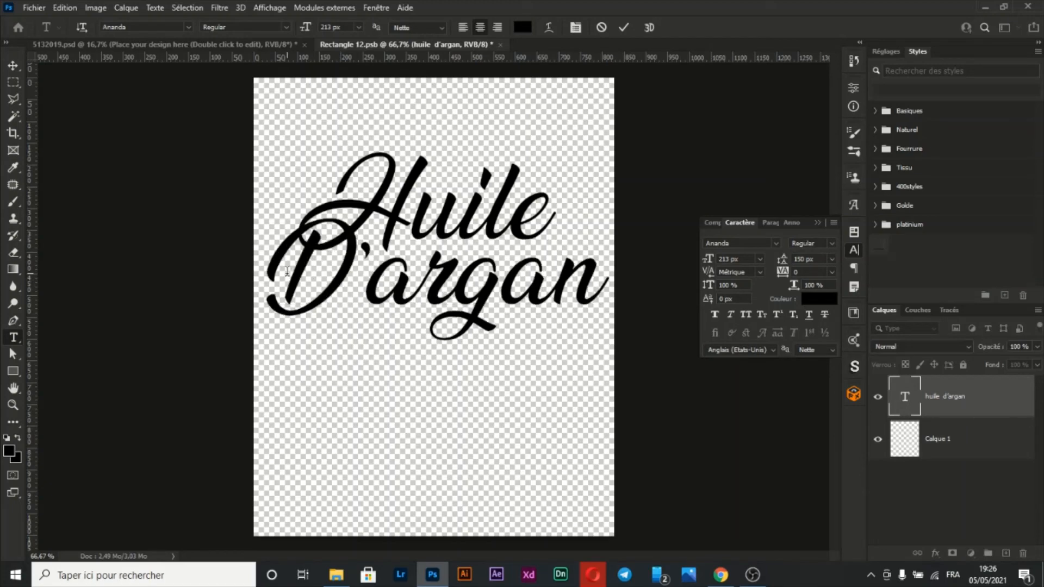
# Set the line spacing of the Huile D'argan text to Auto.
pyautogui.click(833, 259)
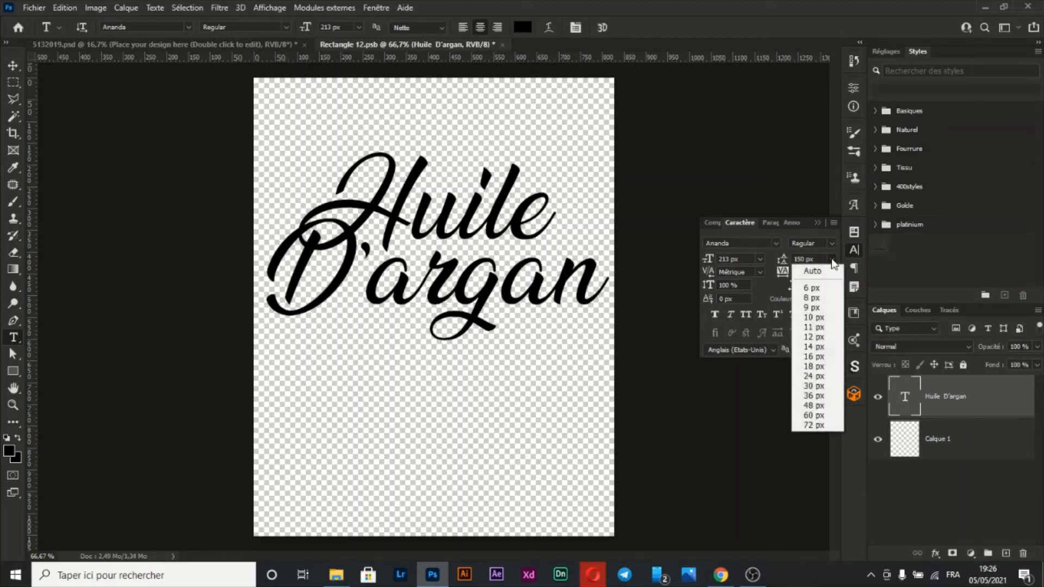
pyautogui.click(822, 267)
pyautogui.click(855, 250)
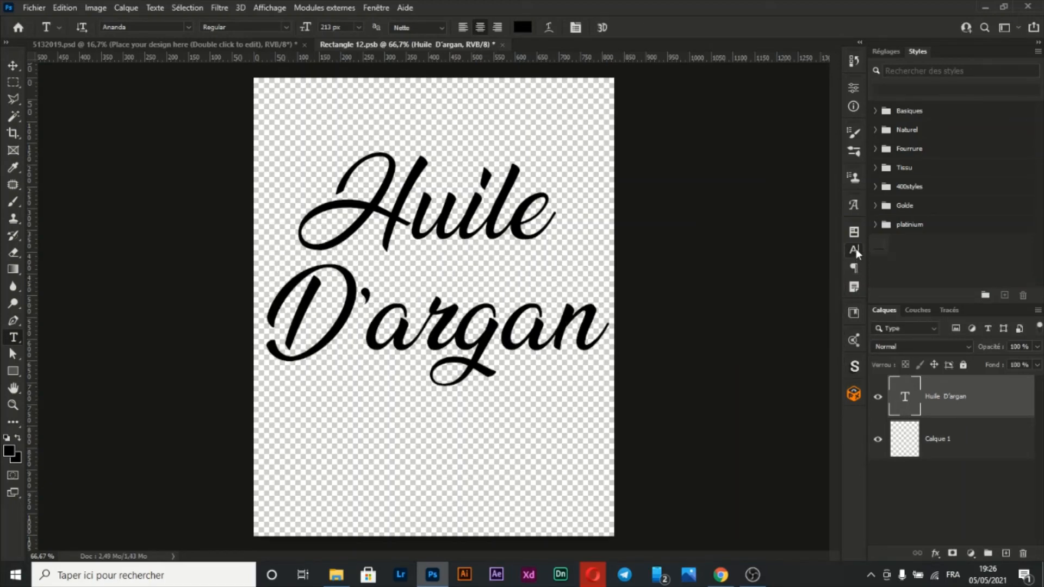
# Add a gradient overlay to the Huile D'argan text layer using the dark brown-and-gold preset gradient.
pyautogui.press('v')
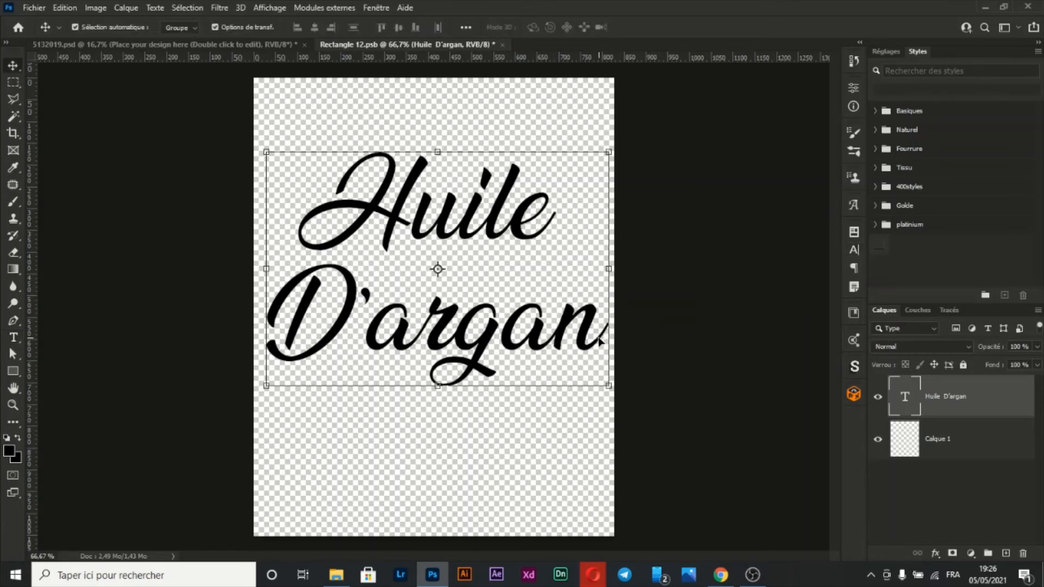
pyautogui.rightClick(966, 403)
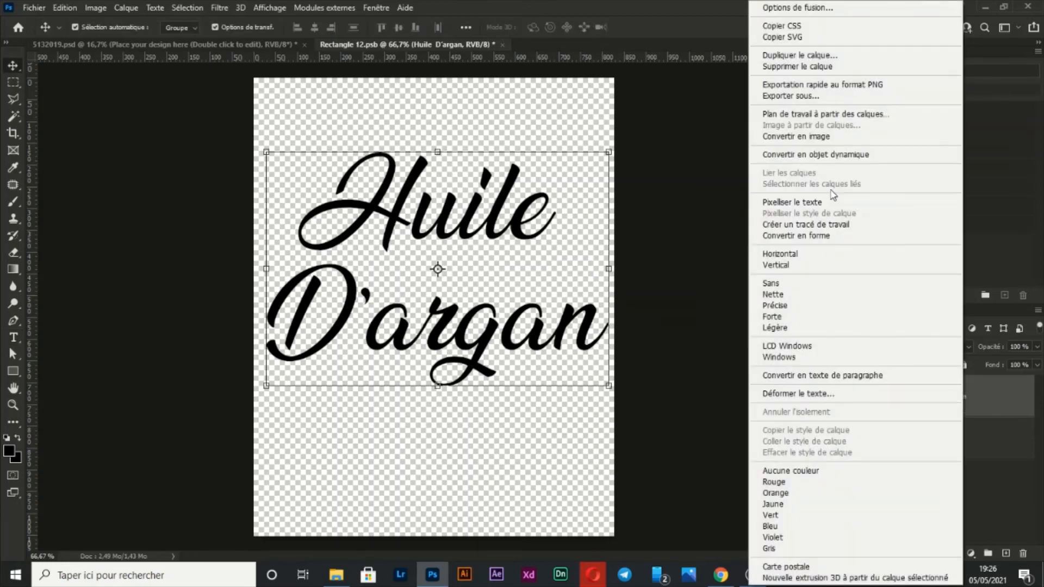
pyautogui.click(798, 7)
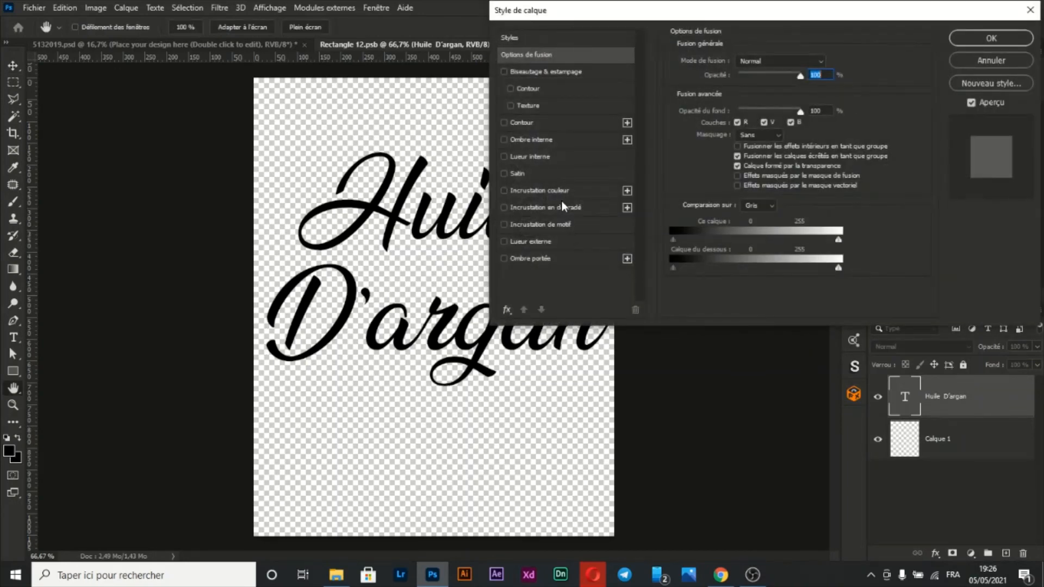
pyautogui.click(563, 206)
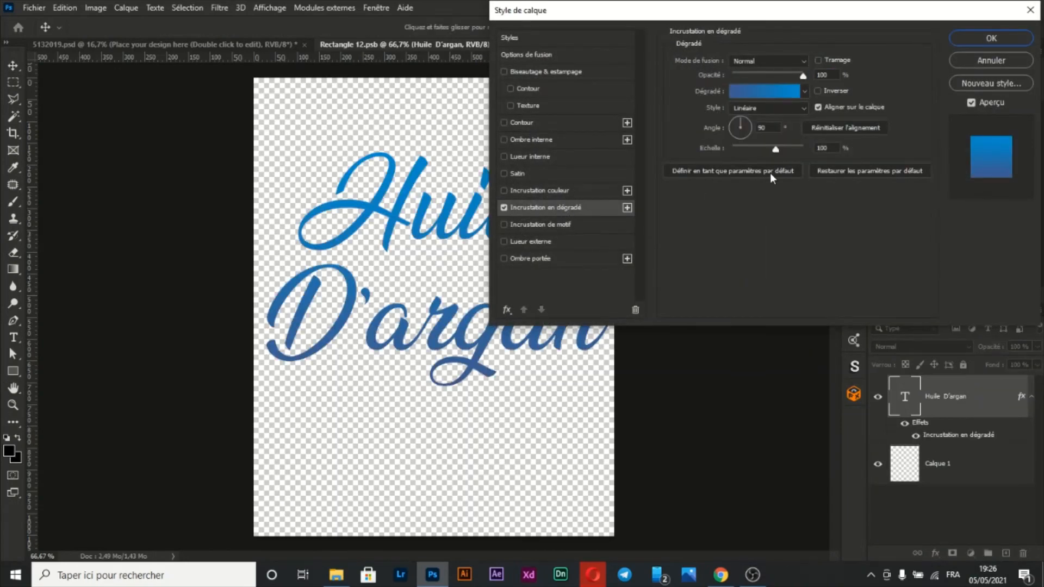
pyautogui.click(770, 90)
pyautogui.scroll(-5, 773, 225)
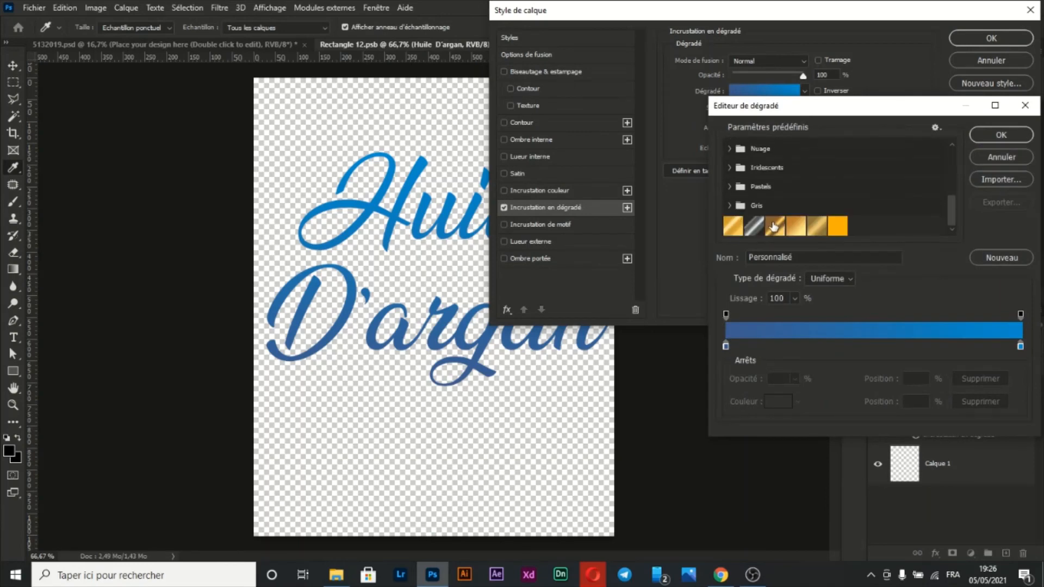
pyautogui.click(775, 226)
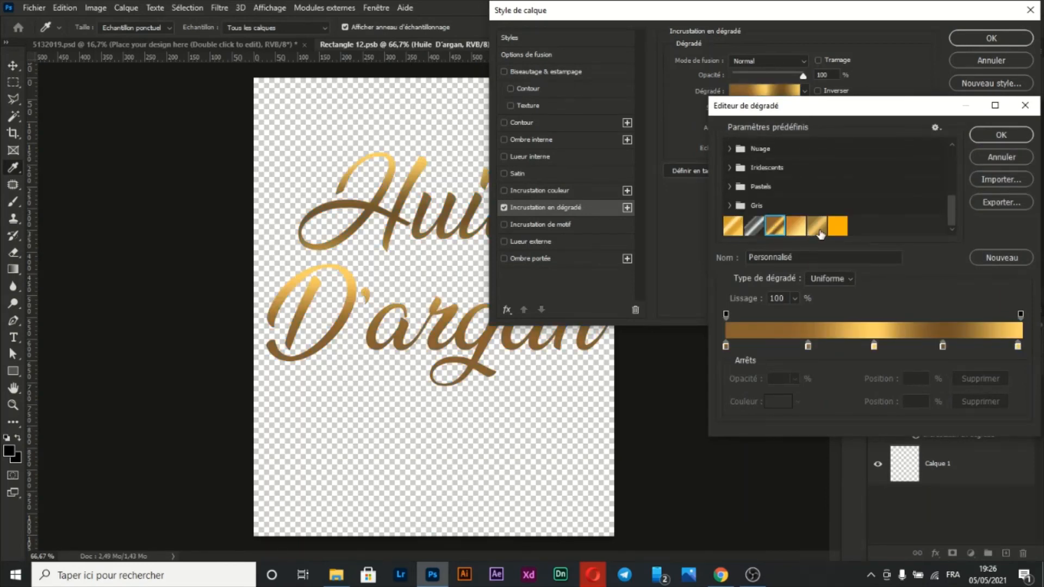
pyautogui.click(997, 132)
# Set the gradient overlay's angle to 76° and apply the layer style.
pyautogui.click(749, 122)
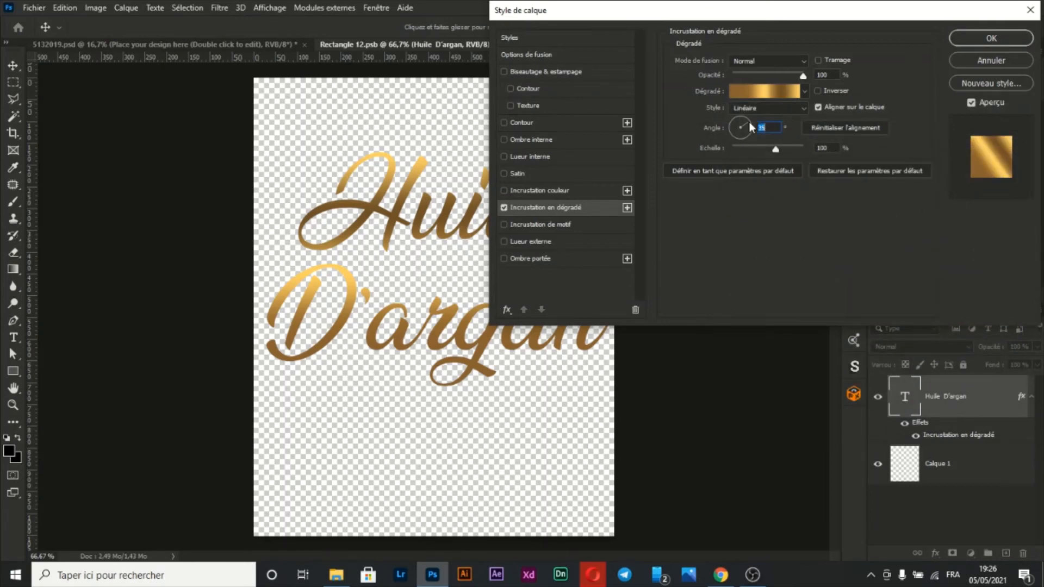
pyautogui.moveTo(745, 124); pyautogui.dragTo(743, 124)
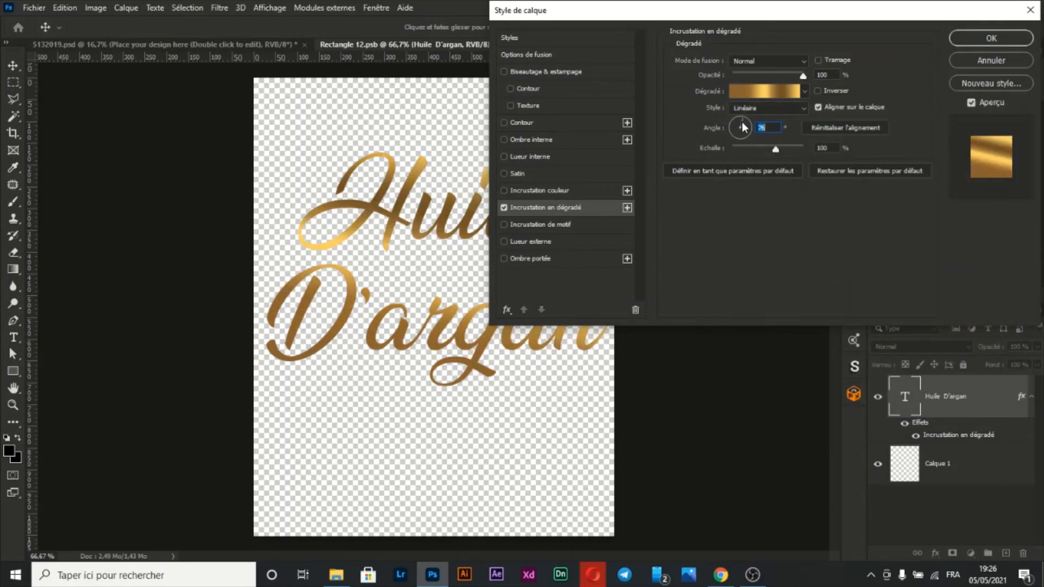
pyautogui.press('Return')
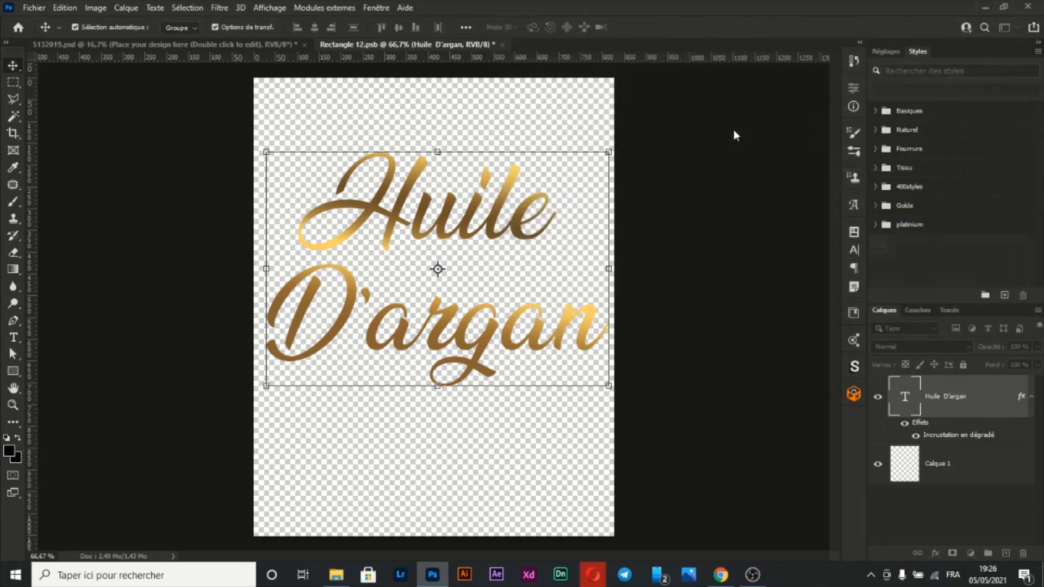
# Save the label's smart object file Rectangle 12.psb and close it, returning to 5132019.psd.
pyautogui.hotkey('ctrl', 's')
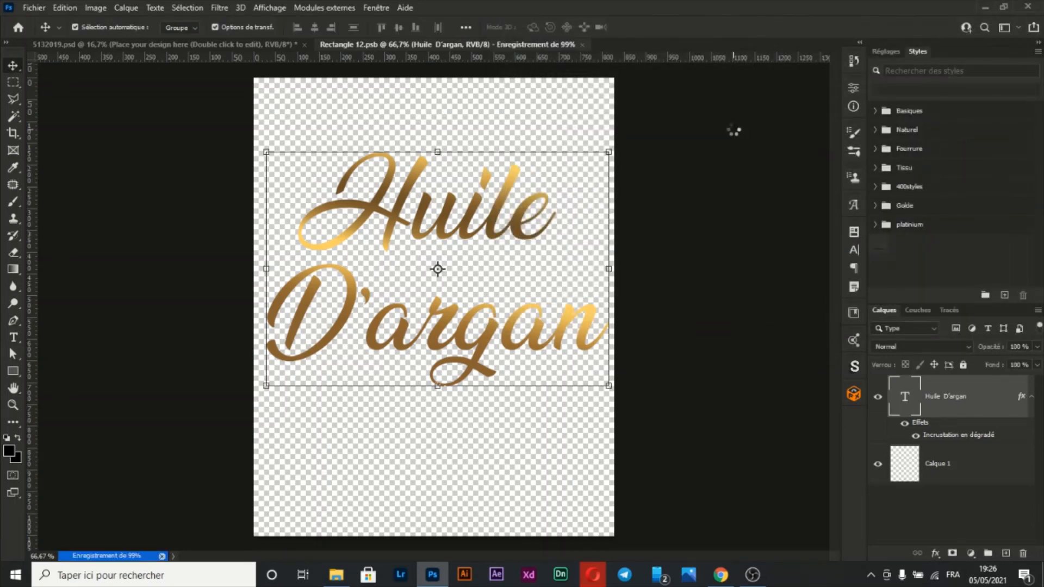
pyautogui.press('XF86AudioLowerVolume')
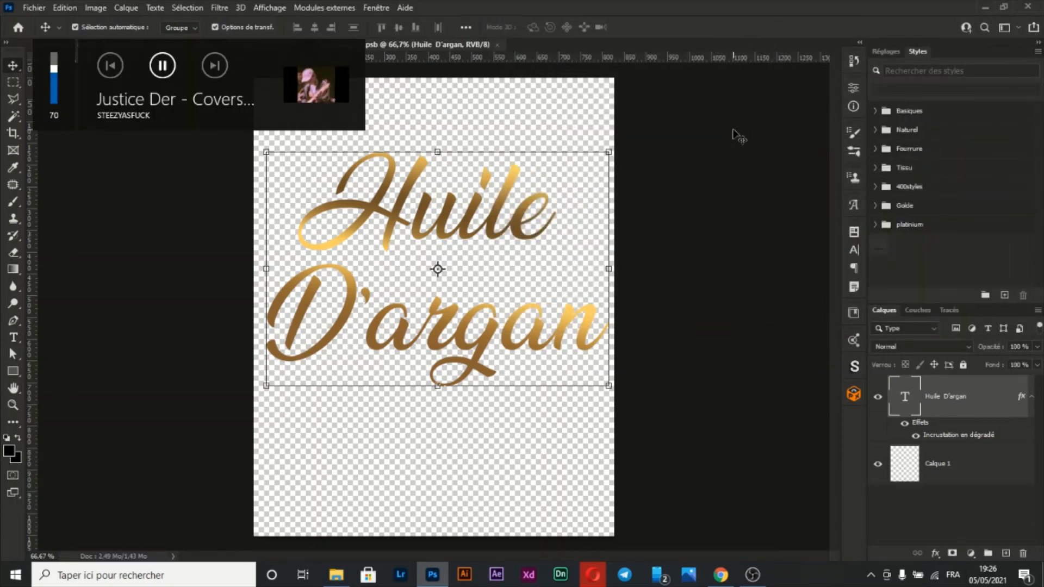
pyautogui.hotkey('ctrl', 'w')
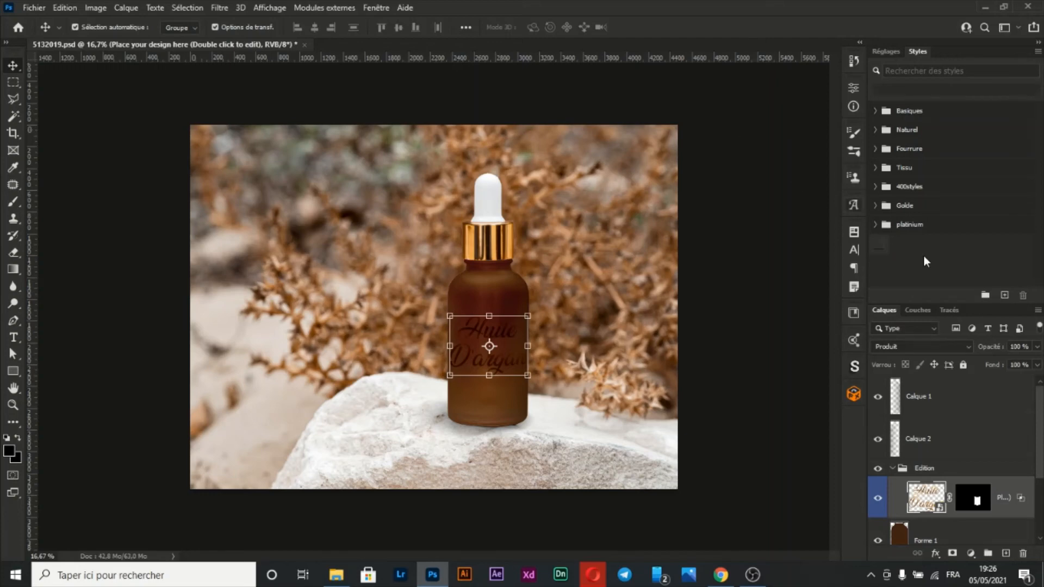
# Set the blend mode of the label smart object on the bottle to Normal and deselect the layer.
pyautogui.click(960, 344)
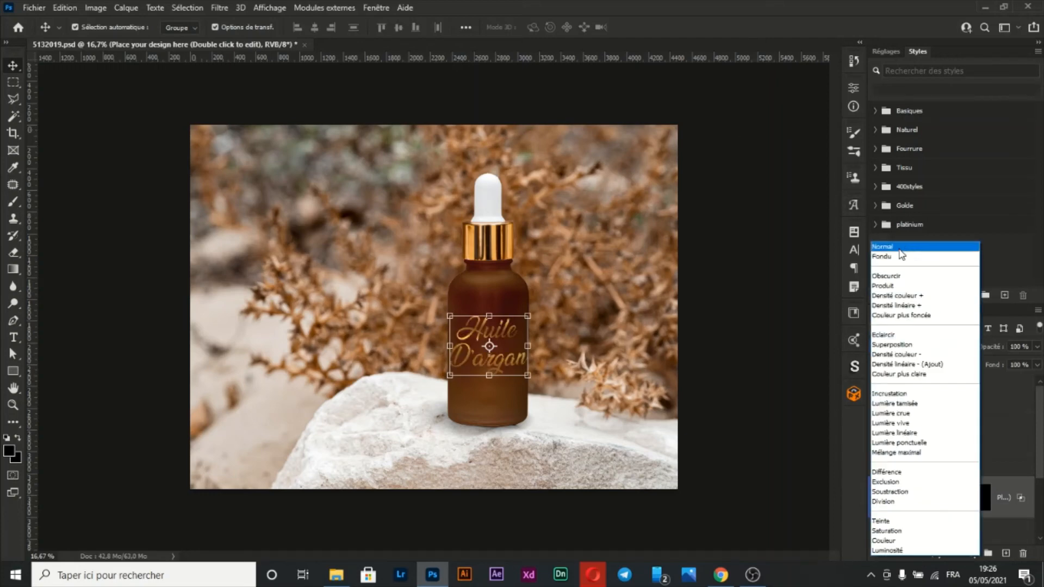
pyautogui.click(898, 247)
pyautogui.click(756, 324)
pyautogui.hotkey('ctrl', '+')
pyautogui.hotkey('ctrl', '+')
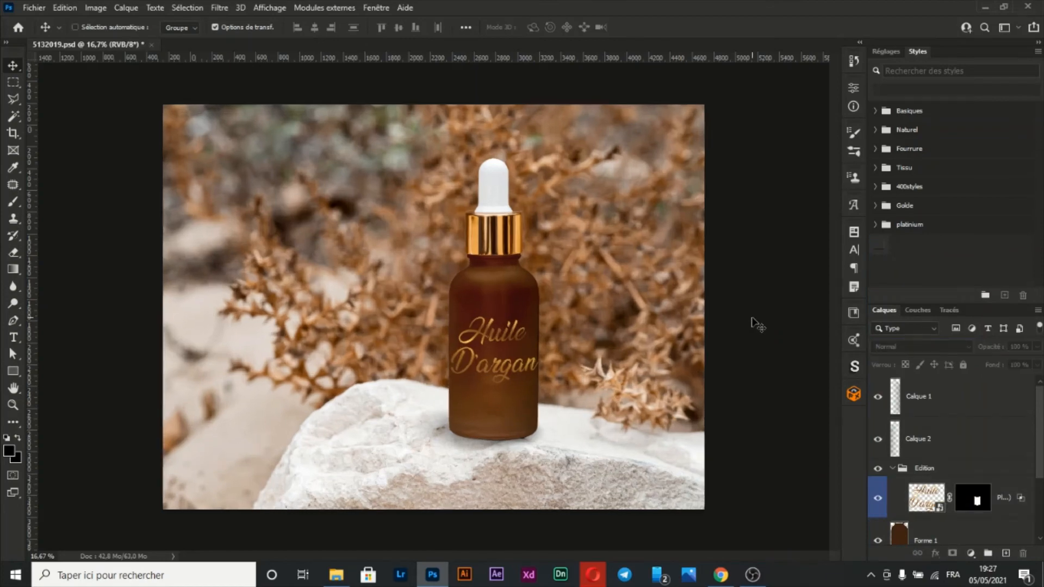
pyautogui.hscroll(2, 753, 318)
pyautogui.hotkey('ctrl', '+')
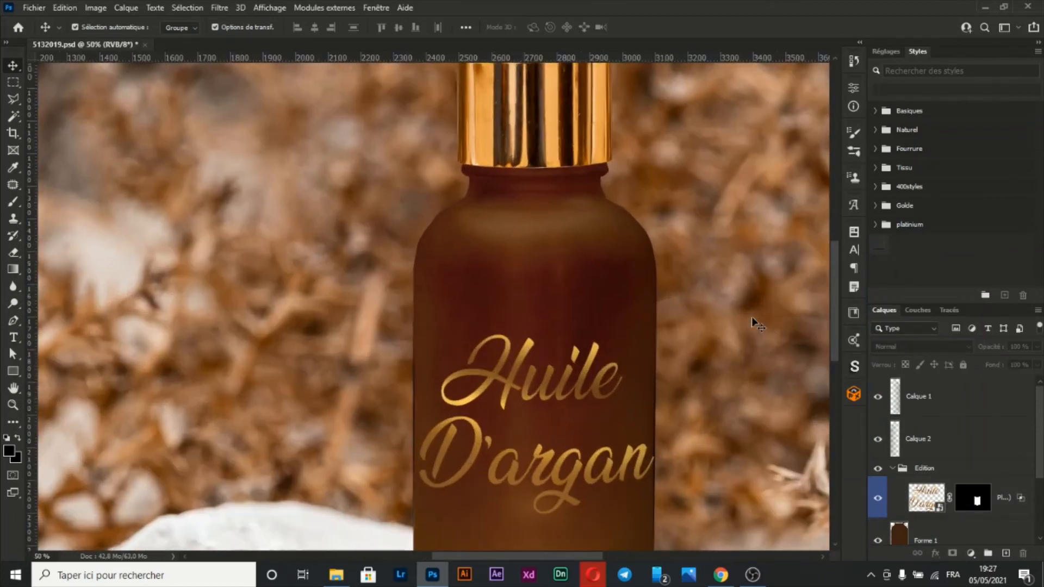
# Set the blend mode of the label smart object on the bottle to Eclaircir.
pyautogui.hscroll(2, 752, 318)
pyautogui.scroll(-2, 752, 316)
pyautogui.hscroll(2, 751, 316)
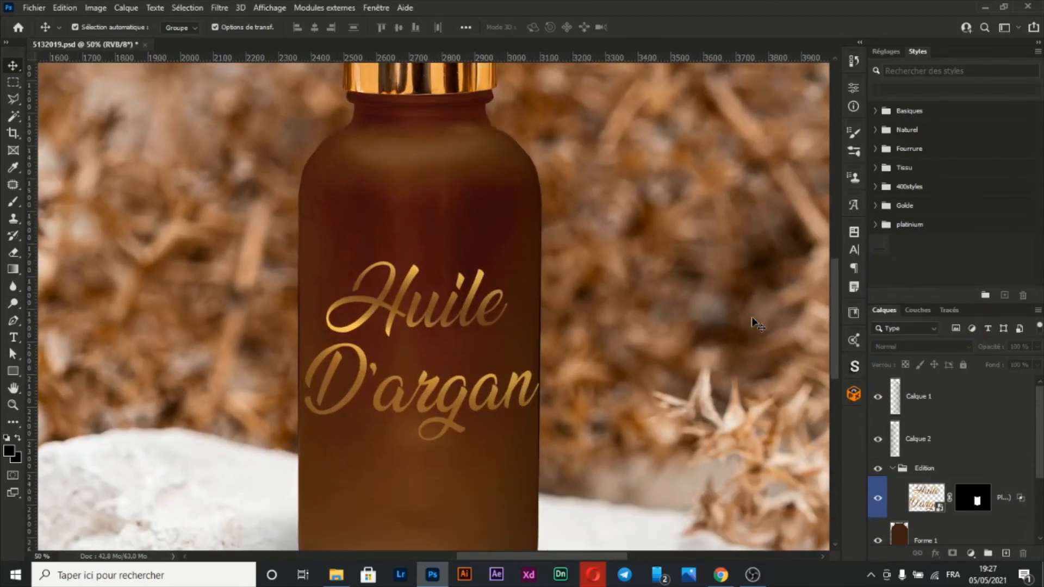
pyautogui.click(926, 498)
pyautogui.click(964, 346)
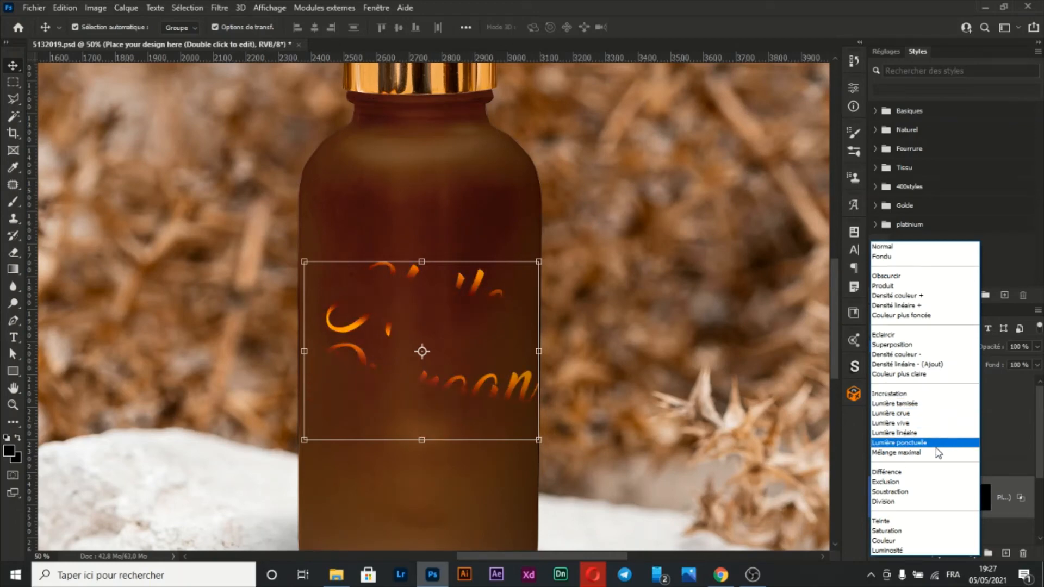
pyautogui.click(923, 341)
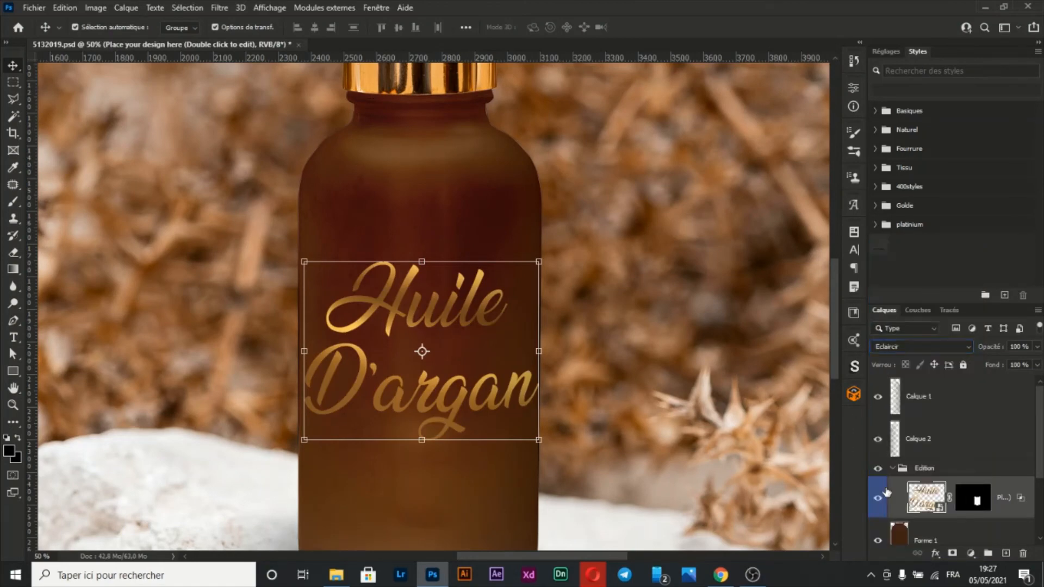
pyautogui.hotkey('ctrl', '-')
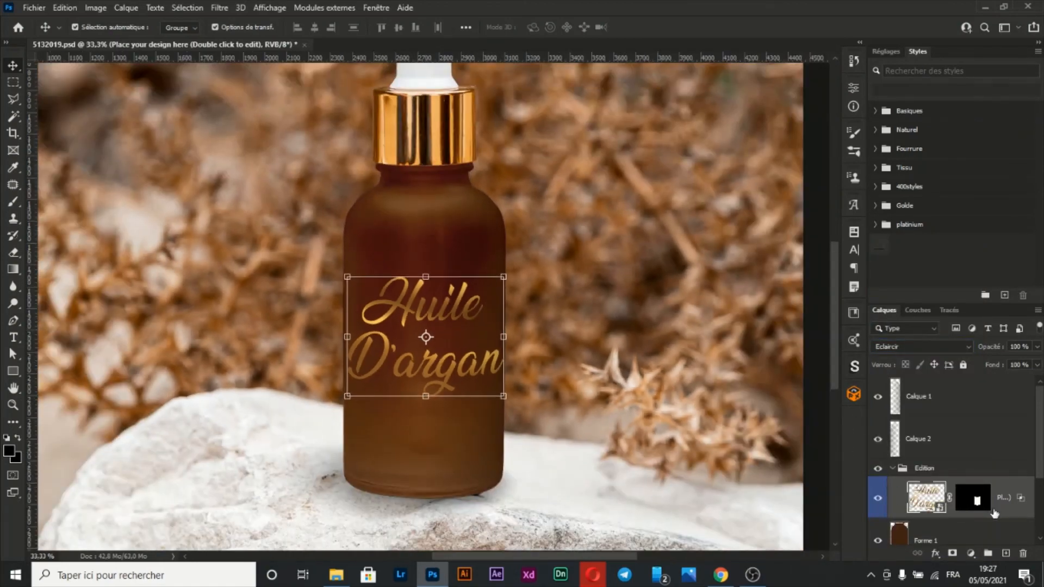
# Add a drop shadow effect to the label smart object and set the shadow colour to black (000000).
pyautogui.rightClick(930, 496)
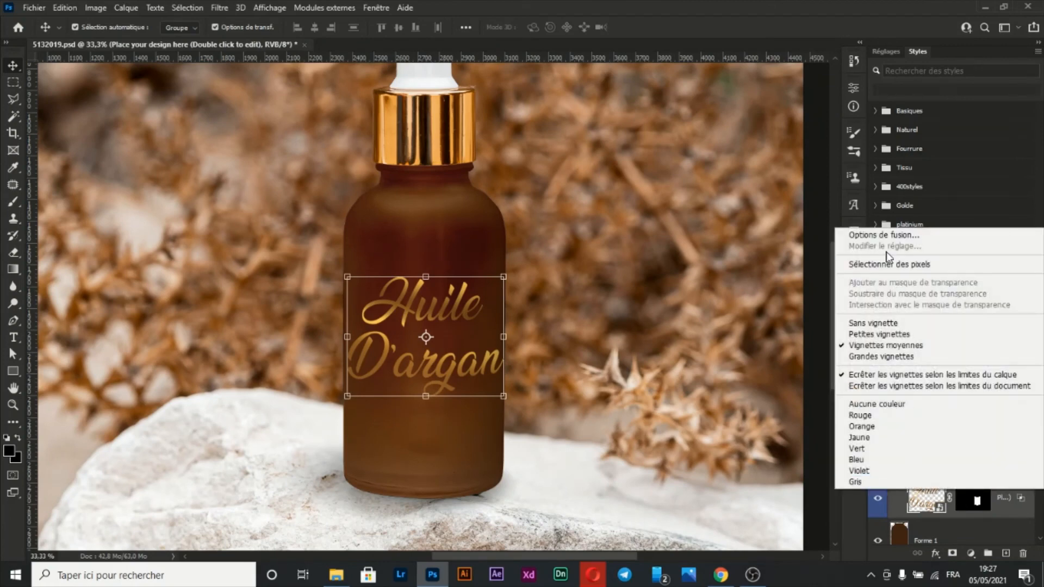
pyautogui.click(886, 236)
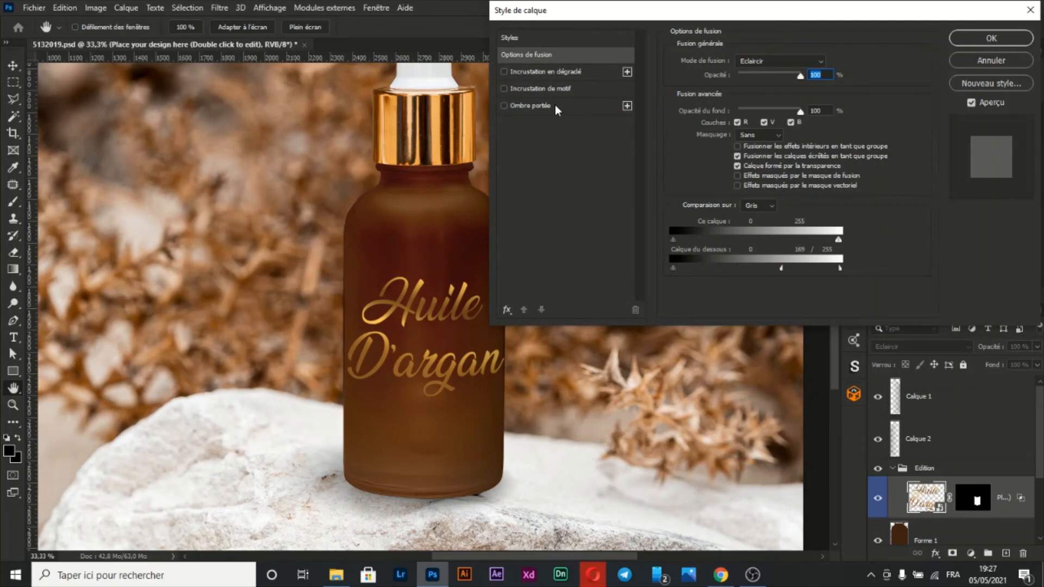
pyautogui.click(556, 106)
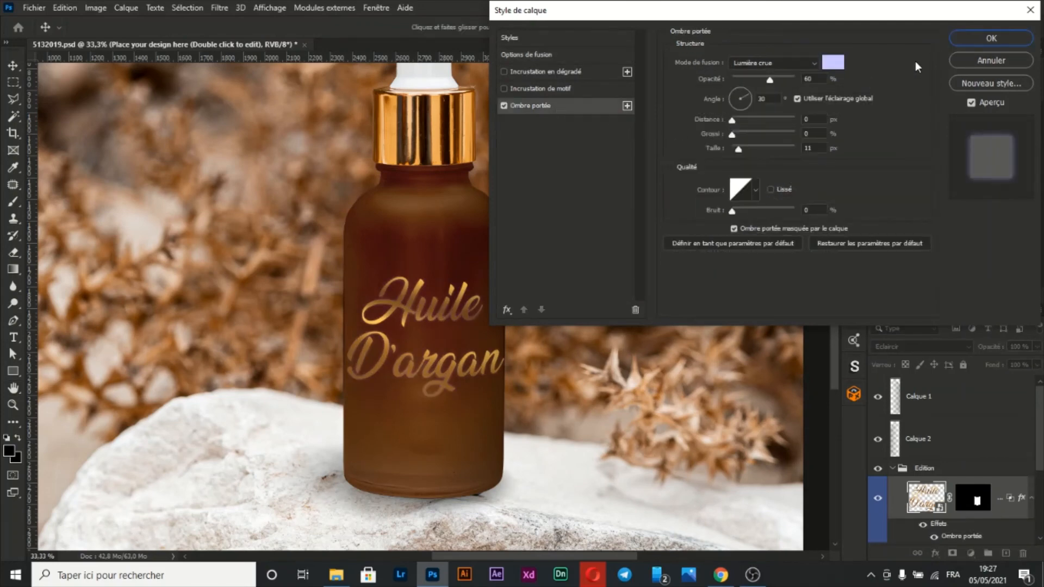
pyautogui.click(833, 62)
pyautogui.click(777, 345)
pyautogui.moveTo(777, 345); pyautogui.dragTo(600, 553)
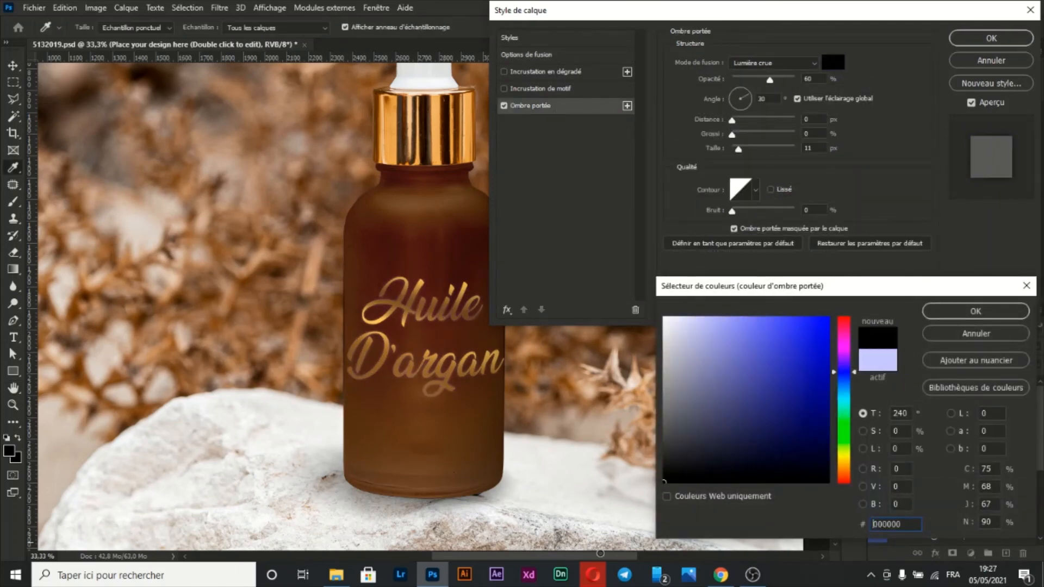
pyautogui.press('Return')
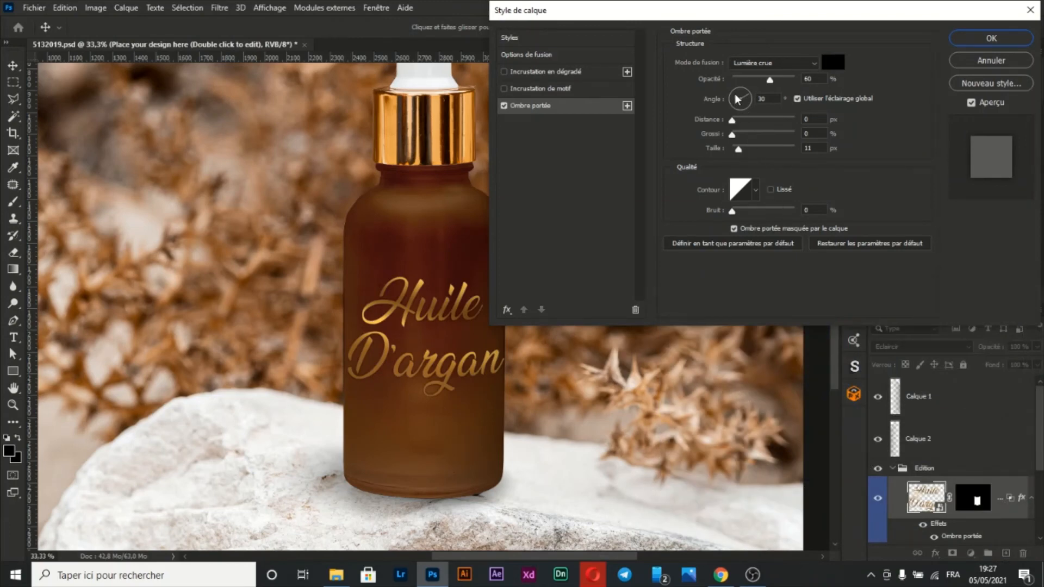
# Set the drop shadow's angle to 0°, adjust its distance, lower its opacity, and apply the layer style.
pyautogui.moveTo(768, 99); pyautogui.dragTo(753, 99)
pyautogui.write('0')
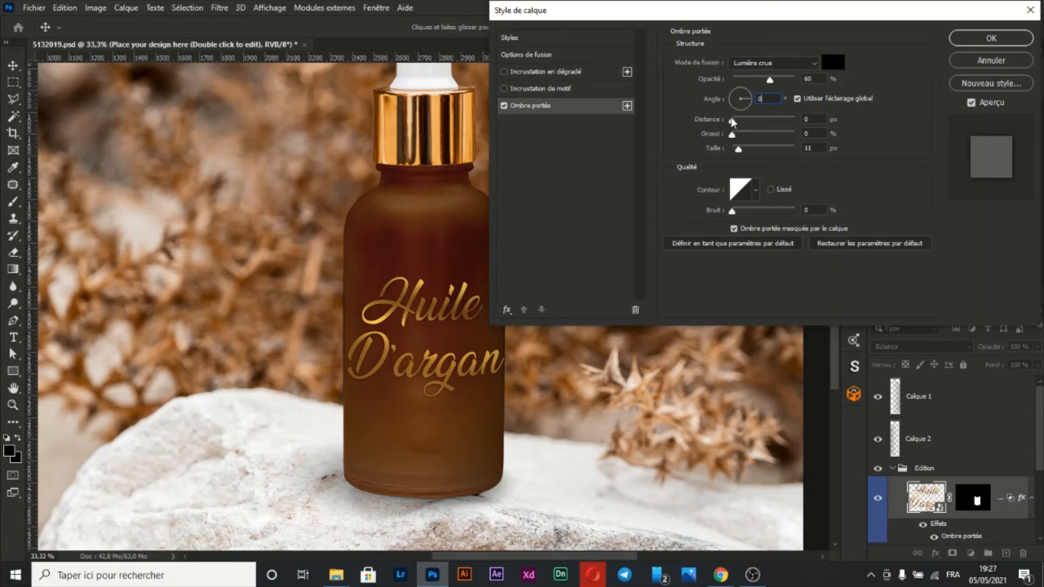
pyautogui.moveTo(732, 120); pyautogui.dragTo(747, 147)
pyautogui.moveTo(770, 80); pyautogui.dragTo(748, 82)
pyautogui.click(749, 81)
pyautogui.press('Return')
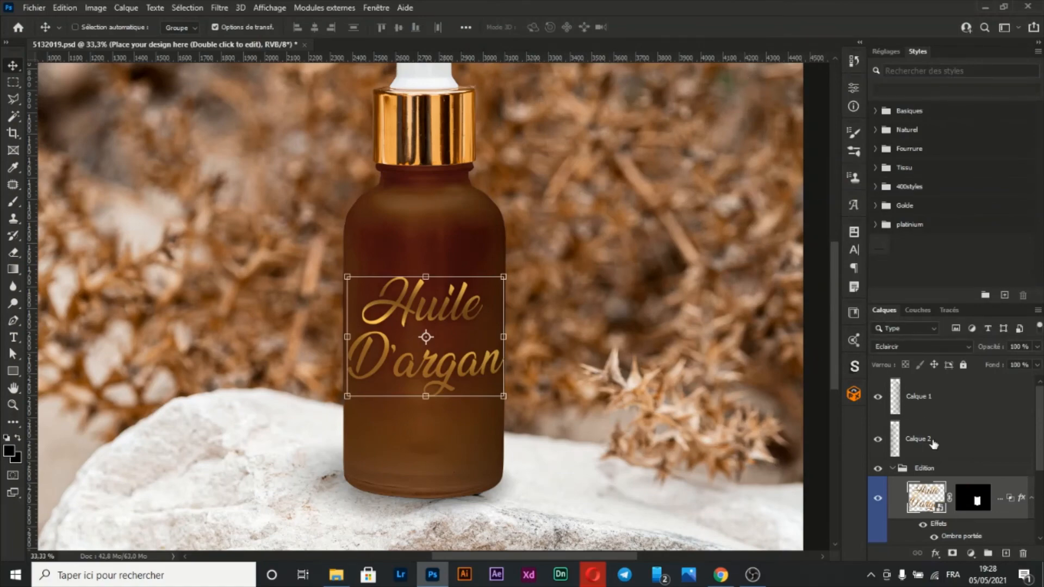
pyautogui.hotkey('ctrl', '-')
pyautogui.click(779, 401)
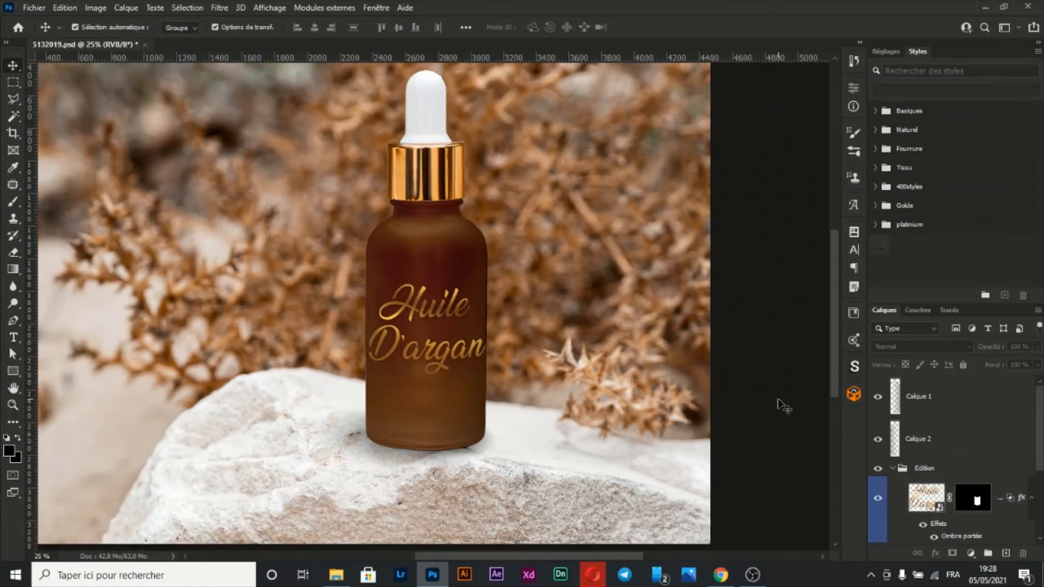
# Open the label's smart object and clear the layer style from the Huile D'argan text layer.
pyautogui.doubleClick(924, 498)
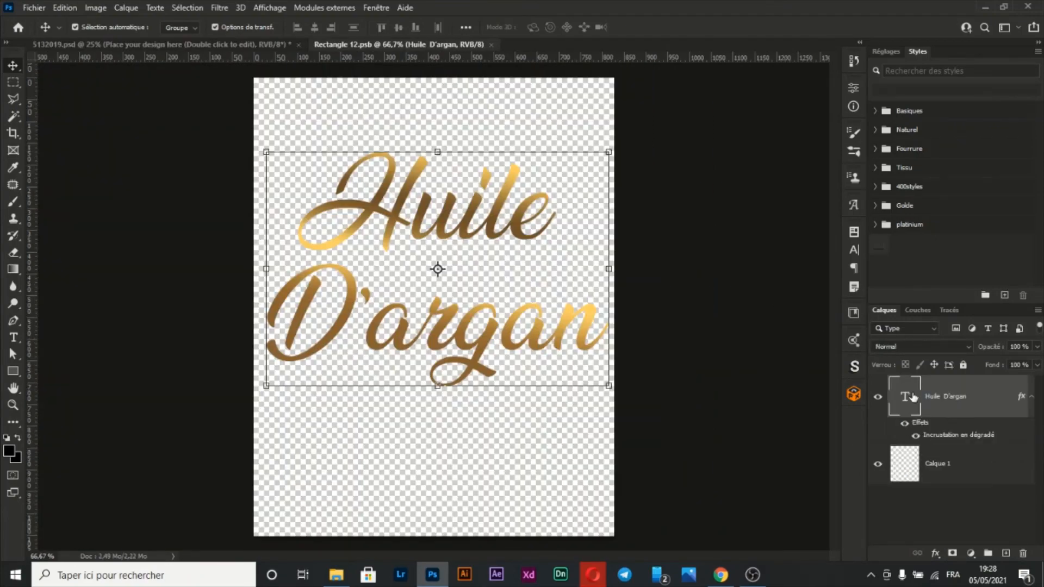
pyautogui.rightClick(942, 402)
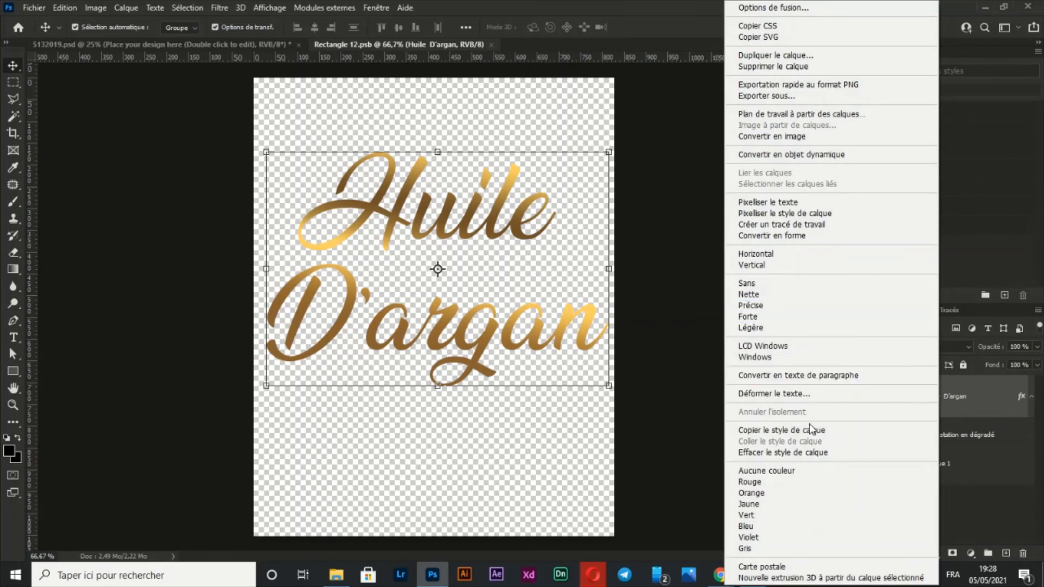
pyautogui.click(806, 452)
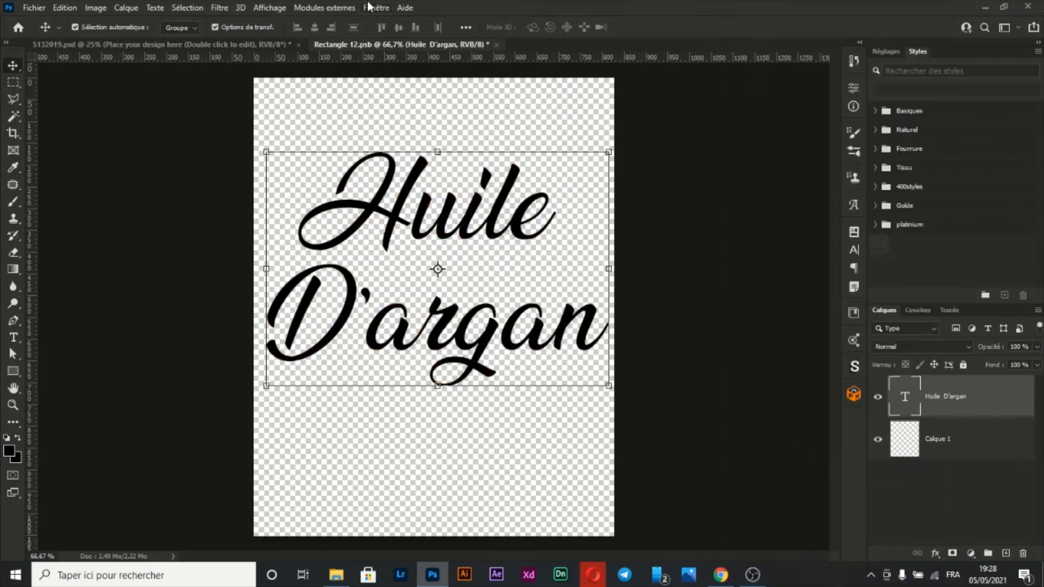
# Change the Huile D'argan text colour to white, then save and close Rectangle 12.psb.
pyautogui.press('t')
pyautogui.click(524, 27)
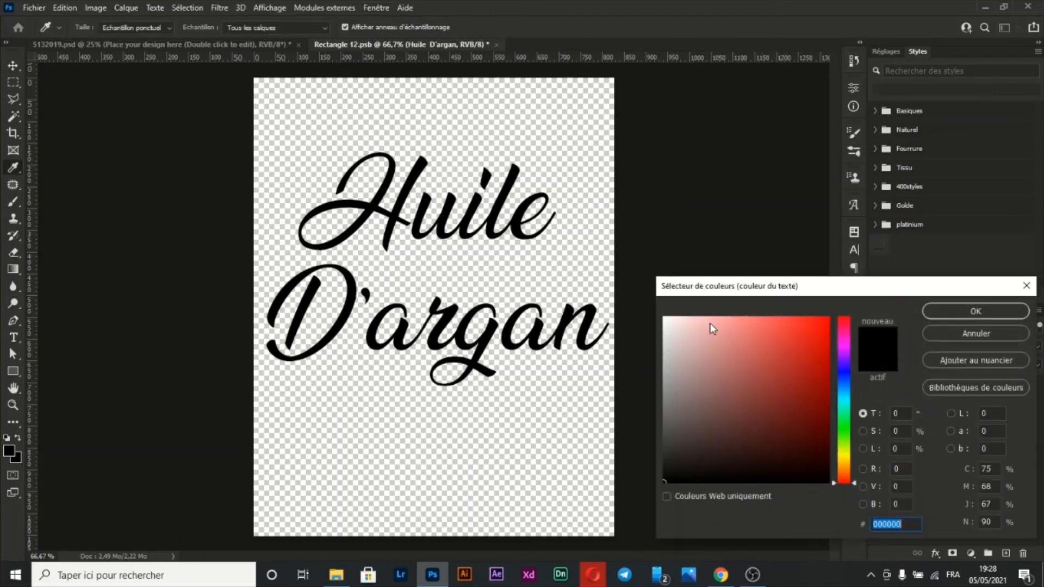
pyautogui.moveTo(713, 329); pyautogui.dragTo(617, 263)
pyautogui.press('Return')
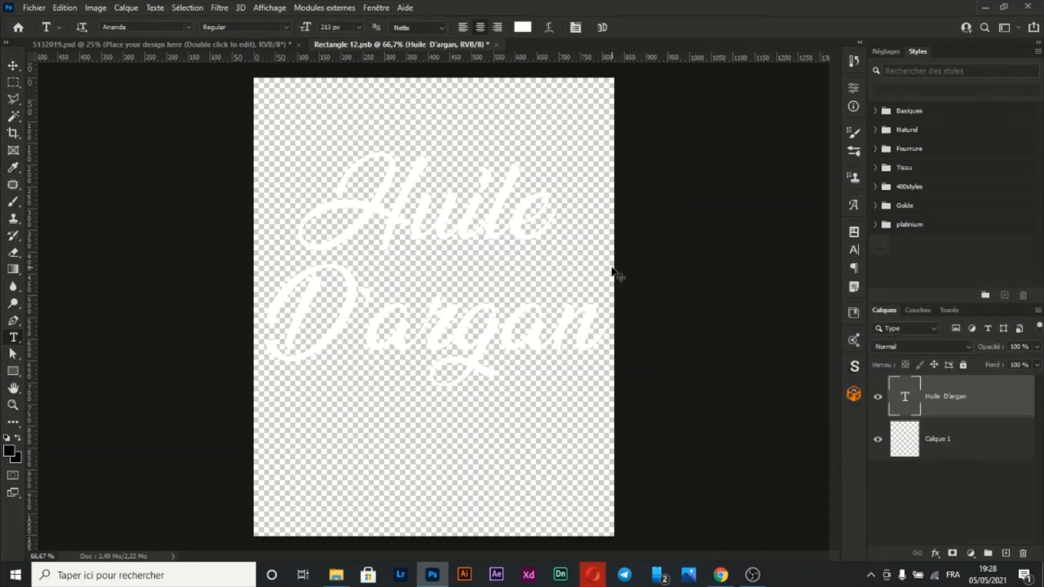
pyautogui.hotkey('ctrl', 's')
pyautogui.hotkey('ctrl', 'w')
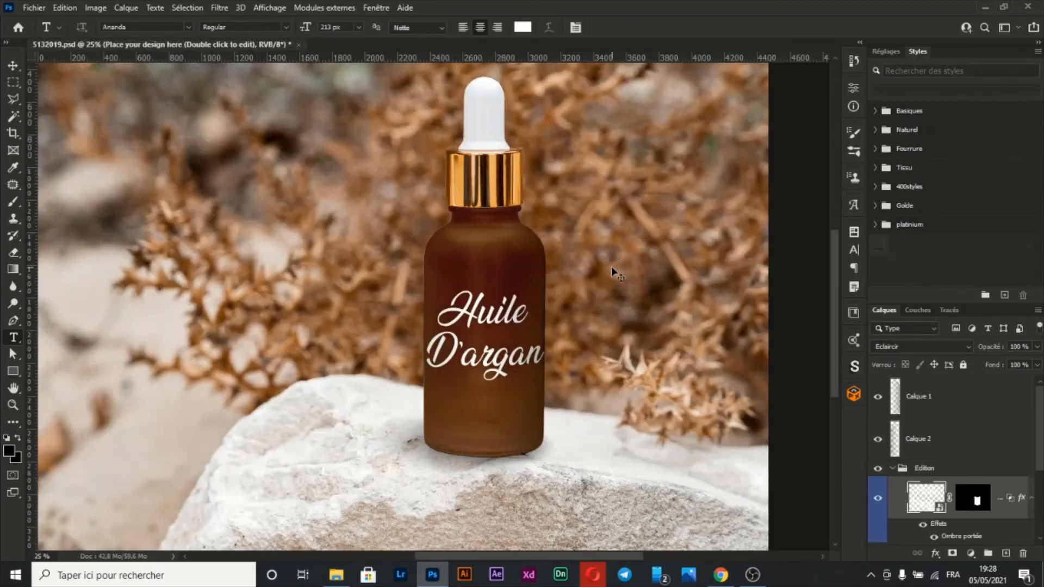
# Set the label smart object's blend mode to Couleur plus claire in 5132019.psd.
pyautogui.hotkey('ctrl', '-')
pyautogui.press('v')
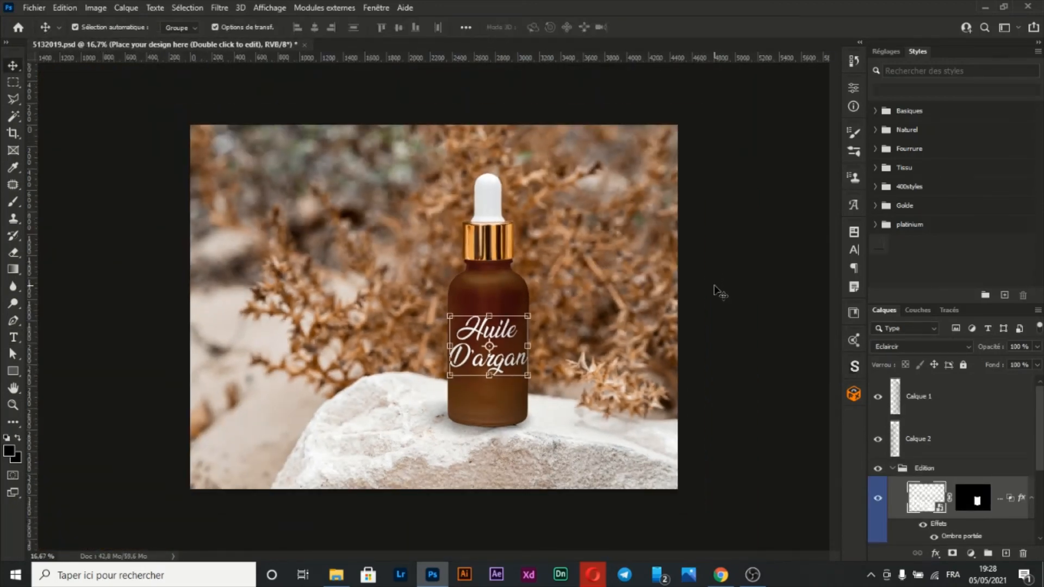
pyautogui.click(920, 346)
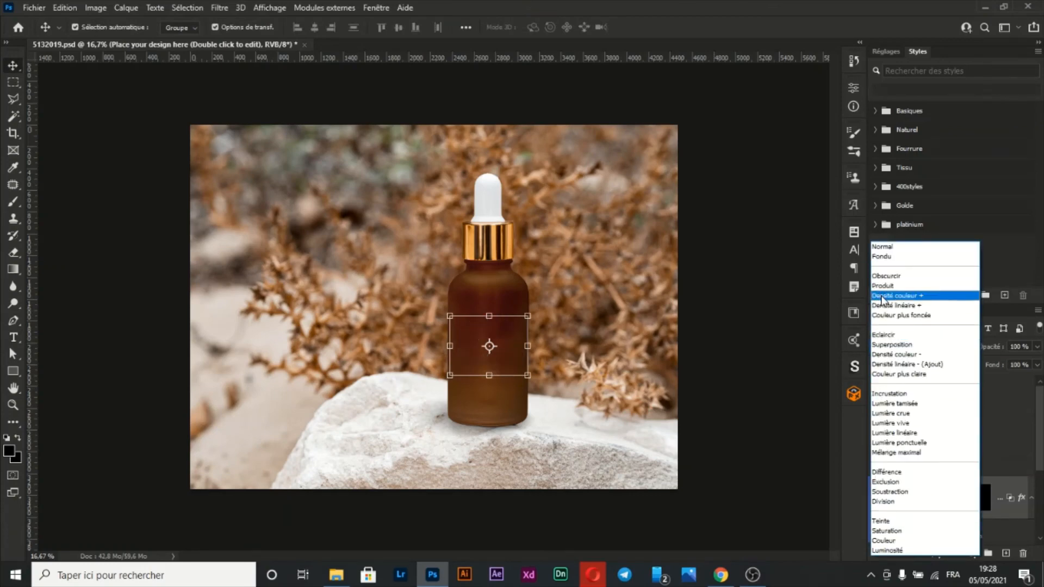
pyautogui.click(890, 379)
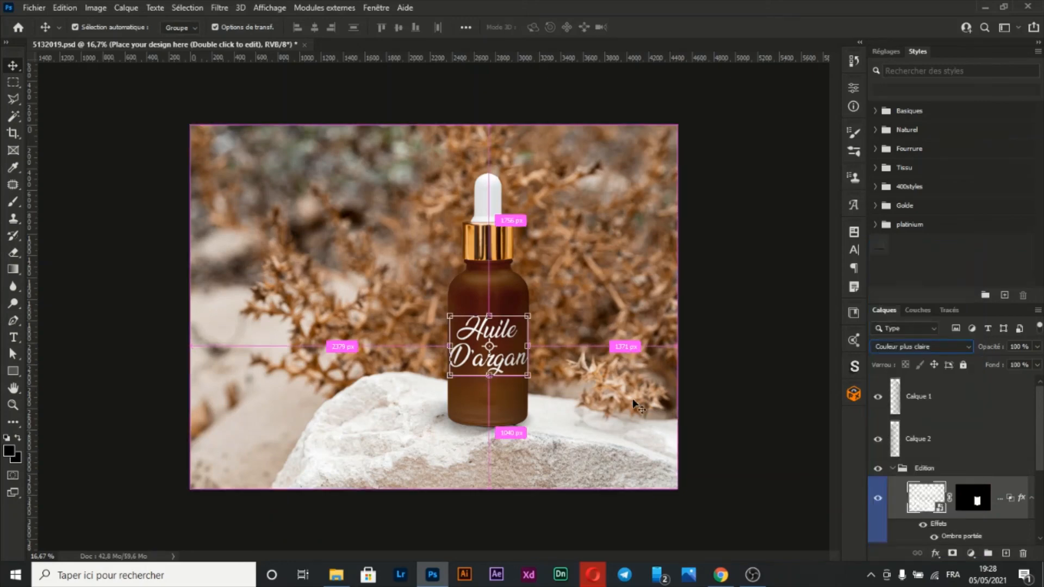
# Cycle the label smart object's blend mode through Incrustation to Lumière crue.
pyautogui.hotkey('ctrl', '+')
pyautogui.hotkey('ctrl', '+')
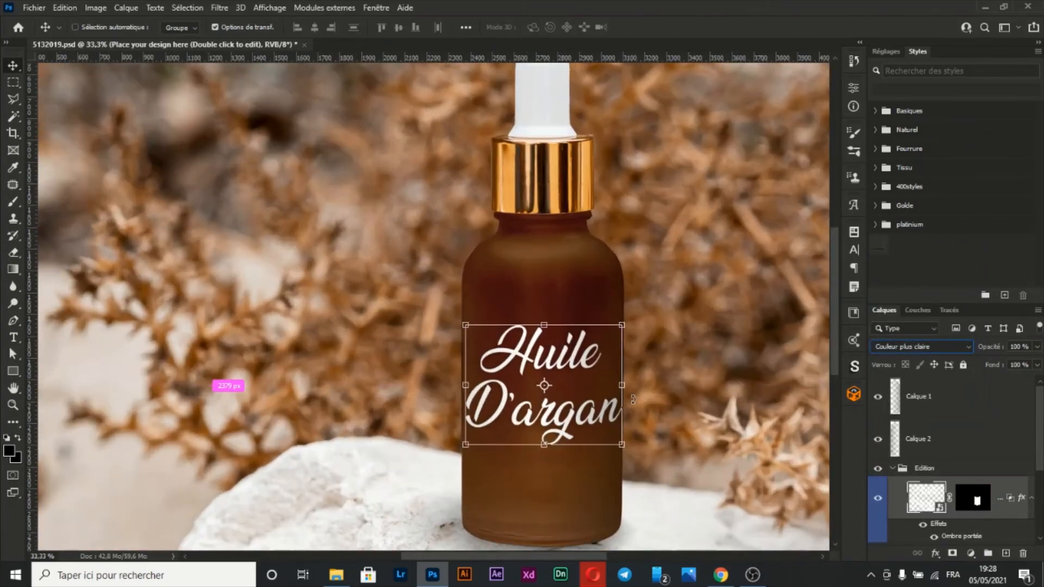
pyautogui.hotkey('shift', '+')
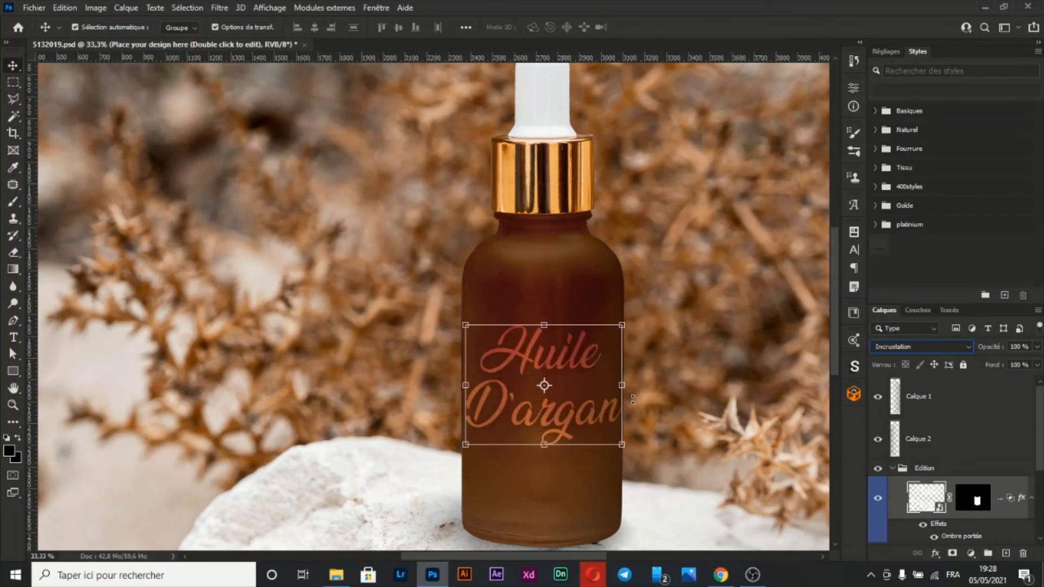
pyautogui.hotkey('shift', '+')
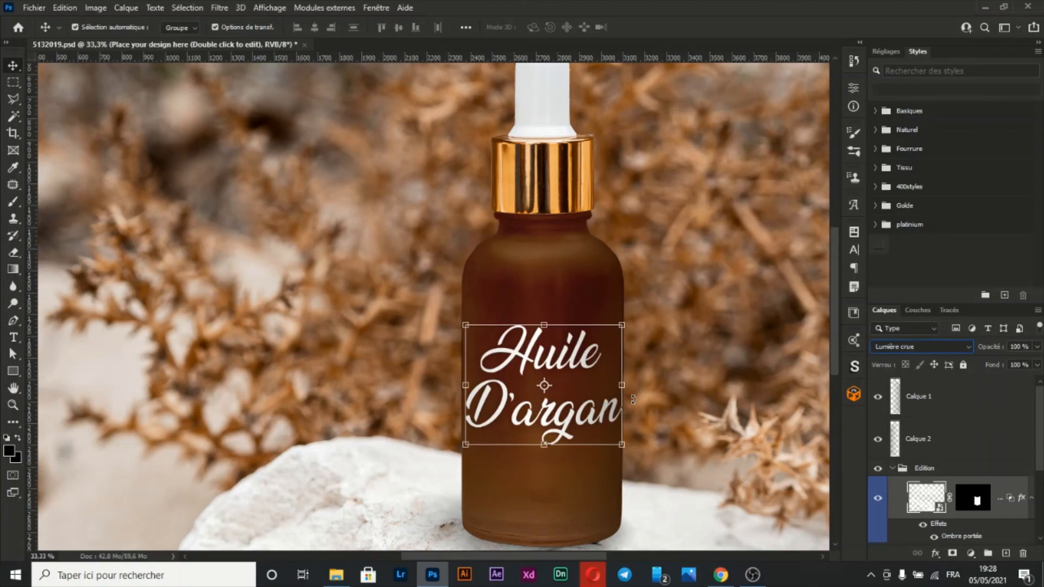
pyautogui.hotkey('ctrl', '-')
pyautogui.hotkey('ctrl', '-')
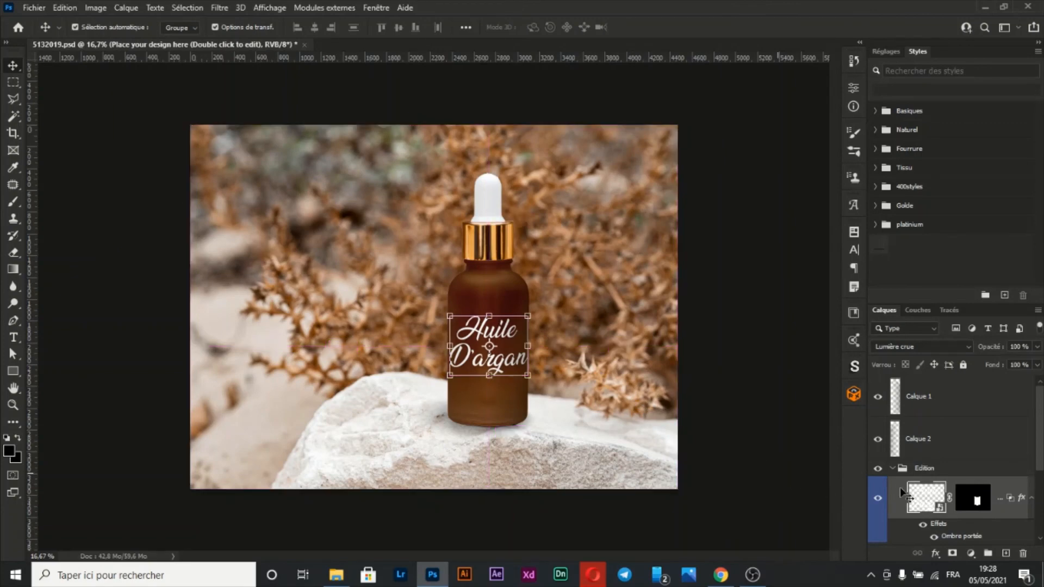
# Reopen the label's smart object and scale the Huile D'argan text down to about 61% around its centre.
pyautogui.doubleClick(928, 499)
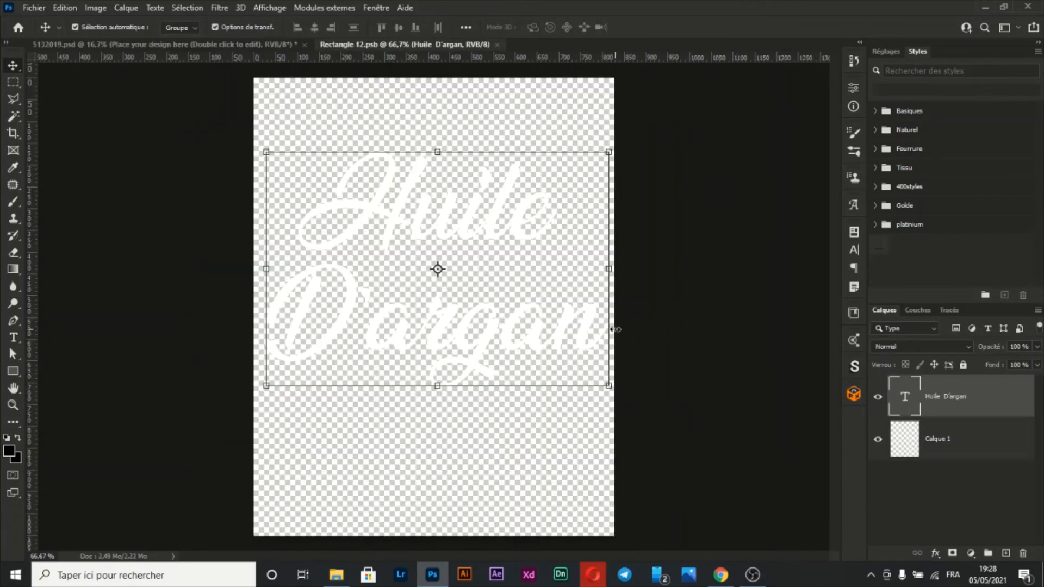
pyautogui.click(609, 384)
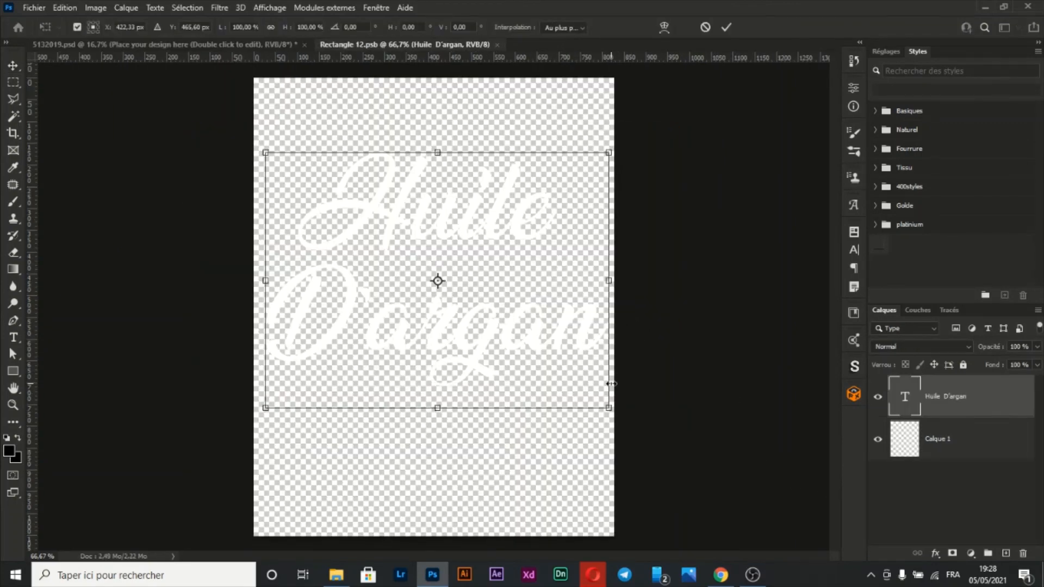
pyautogui.moveTo(606, 401); pyautogui.dragTo(543, 359)
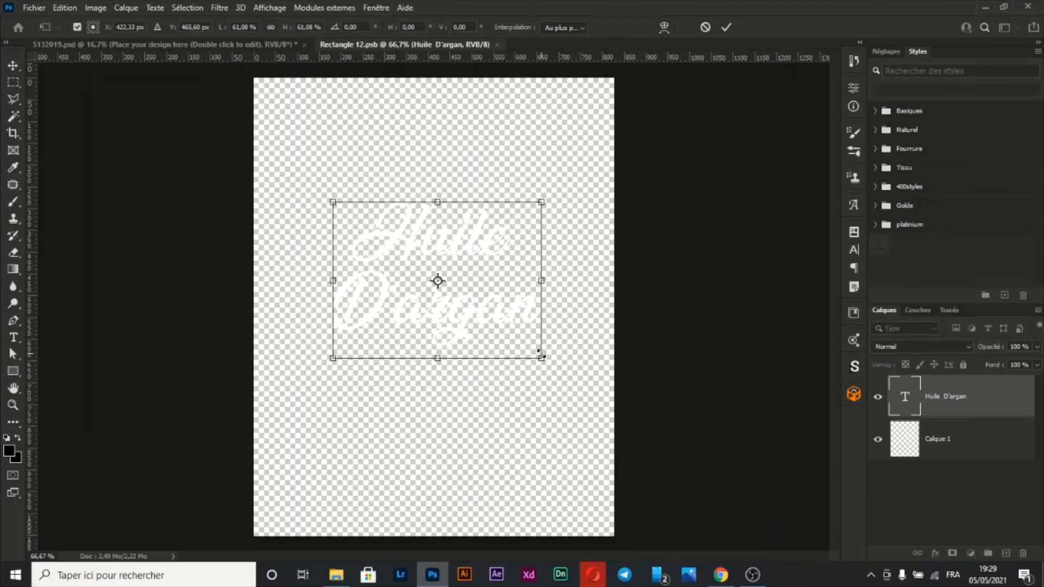
pyautogui.press('Return')
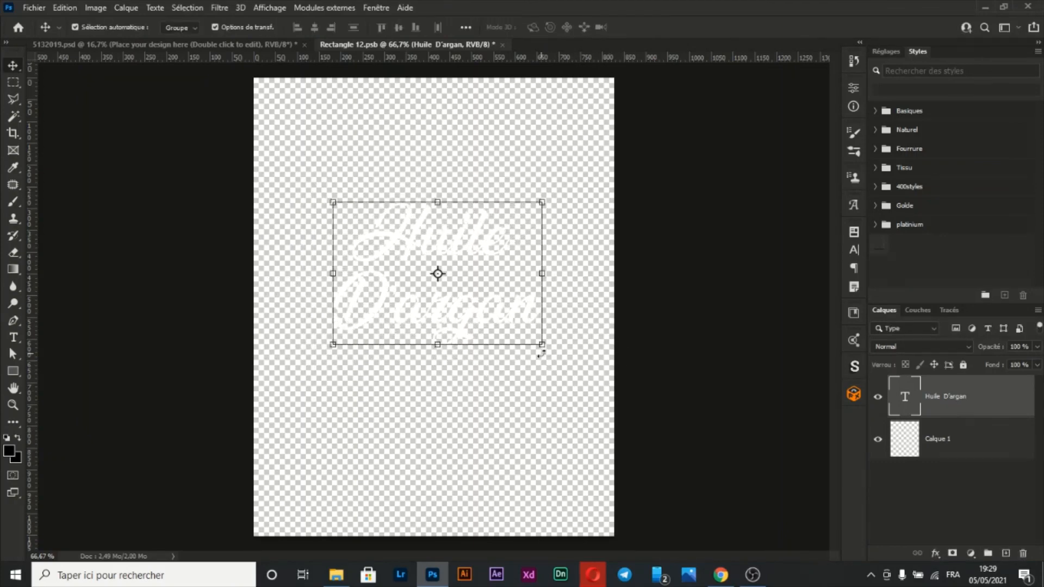
# Add a new text layer reading 100 ml below the Huile D'argan text.
pyautogui.press('t')
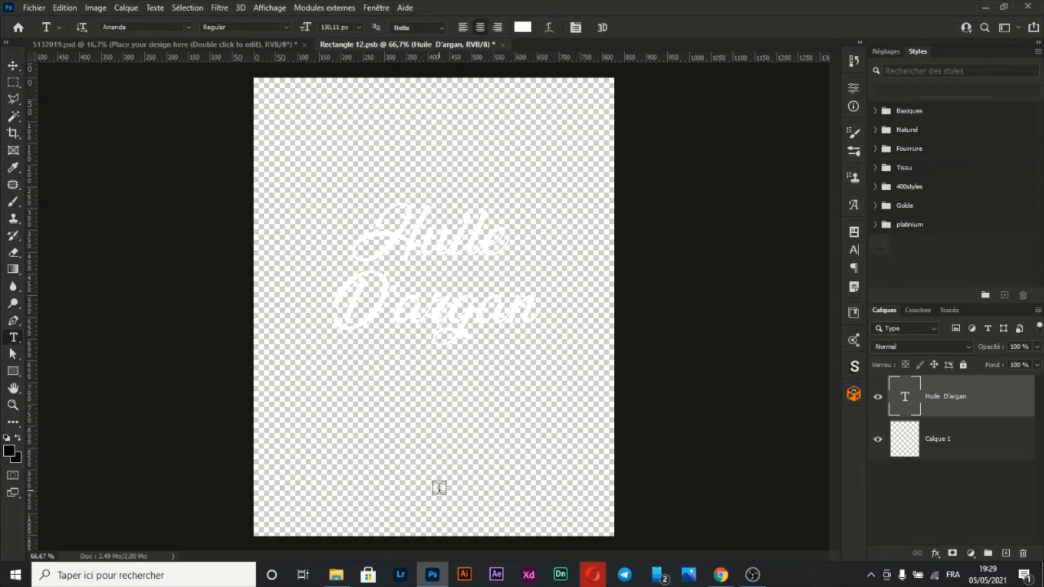
pyautogui.click(439, 488)
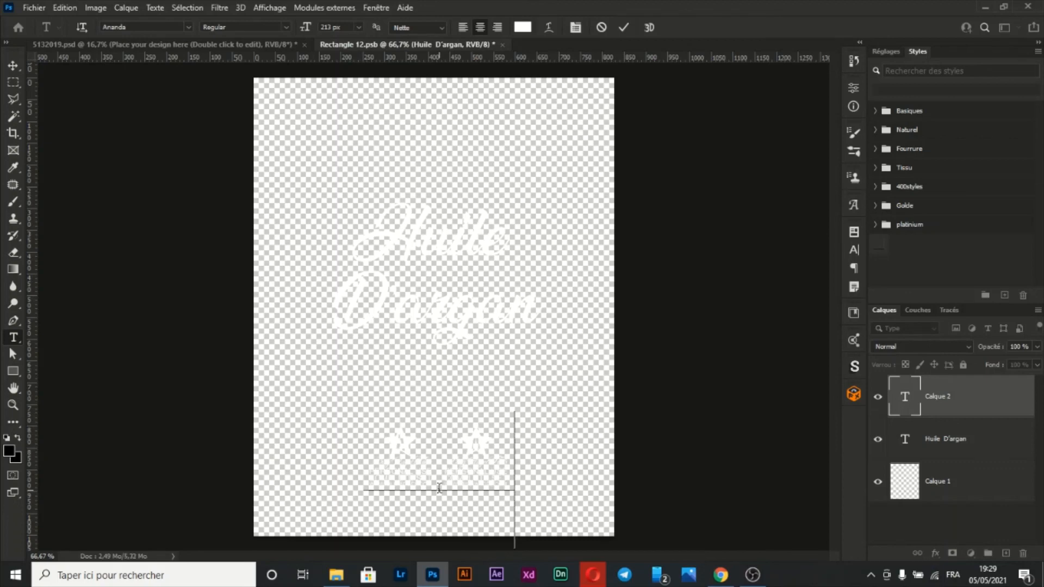
pyautogui.write('0 m')
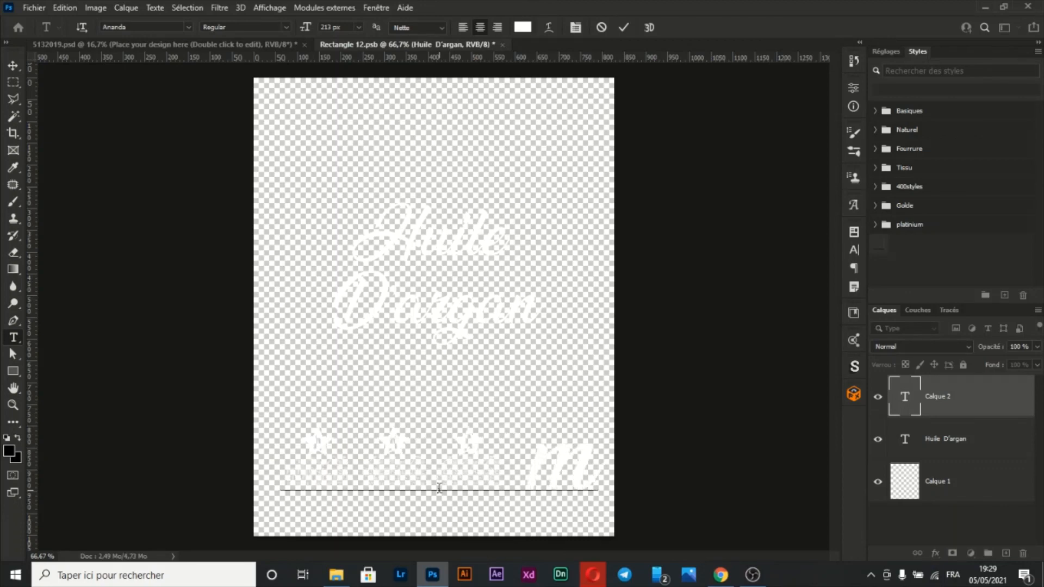
pyautogui.write('l')
pyautogui.hotkey('ctrl', 'Return')
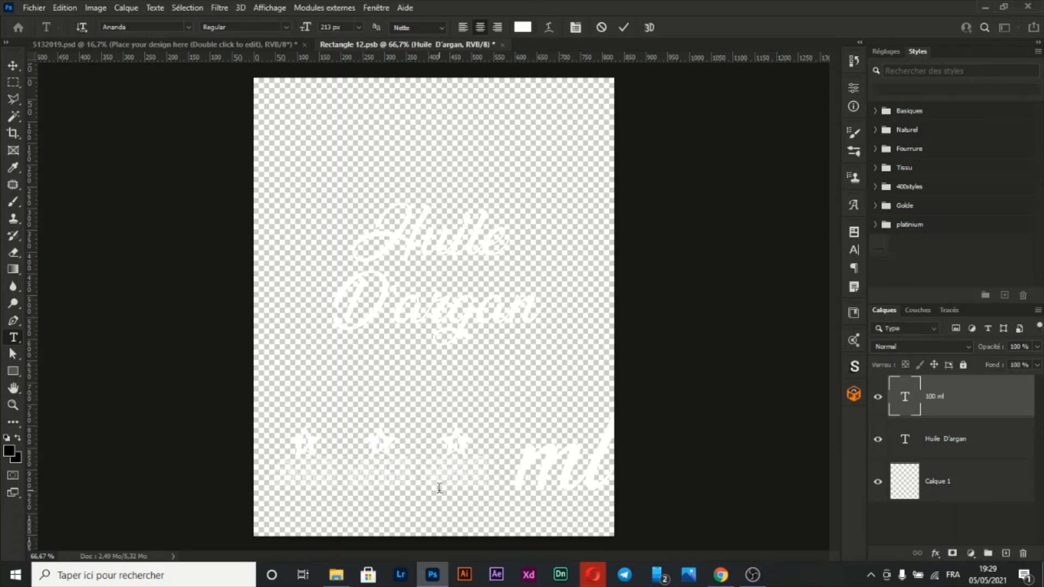
# Change the font of the 100 ml text layer to Poppins Bold.
pyautogui.click(171, 26)
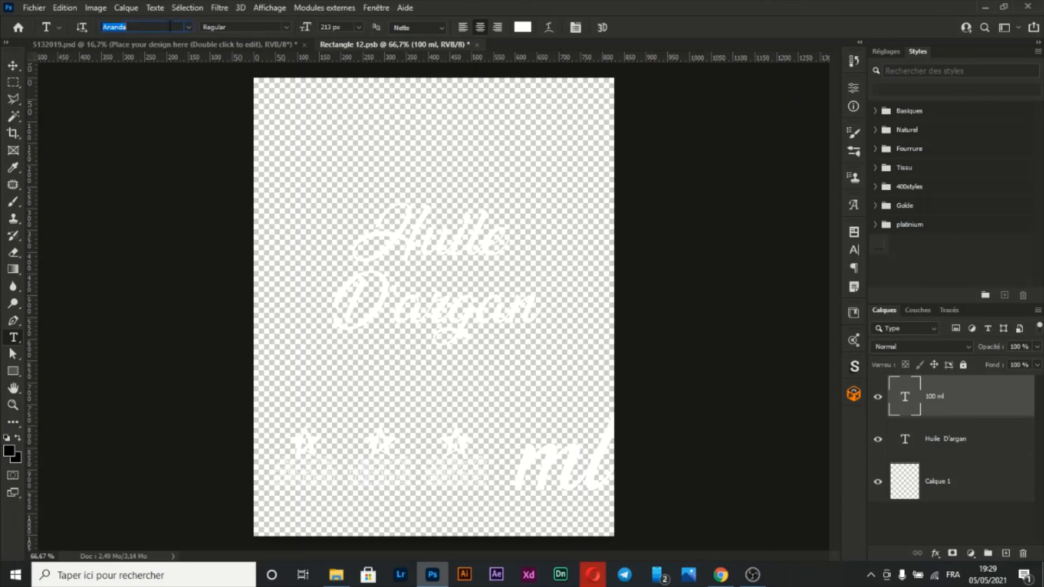
pyautogui.write('popp')
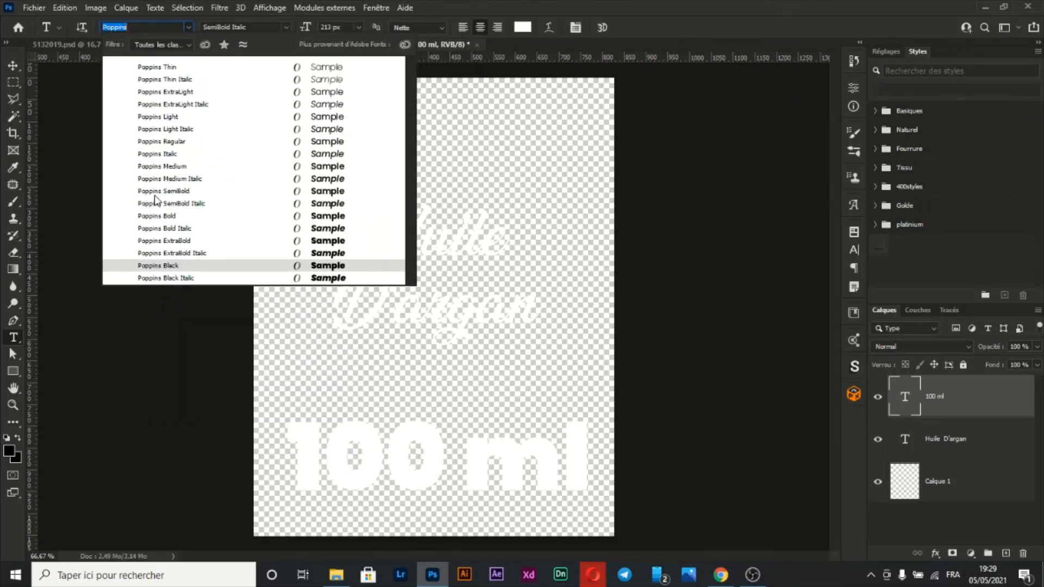
pyautogui.click(158, 216)
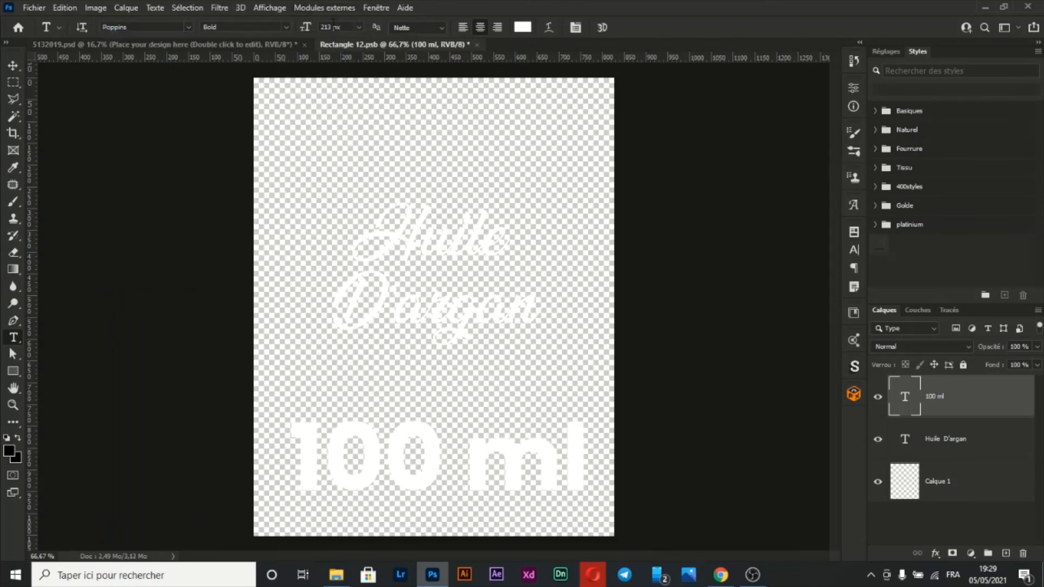
# Reduce the font size of the 100 ml text to 73 px.
pyautogui.hotkey('shift', 'Down')
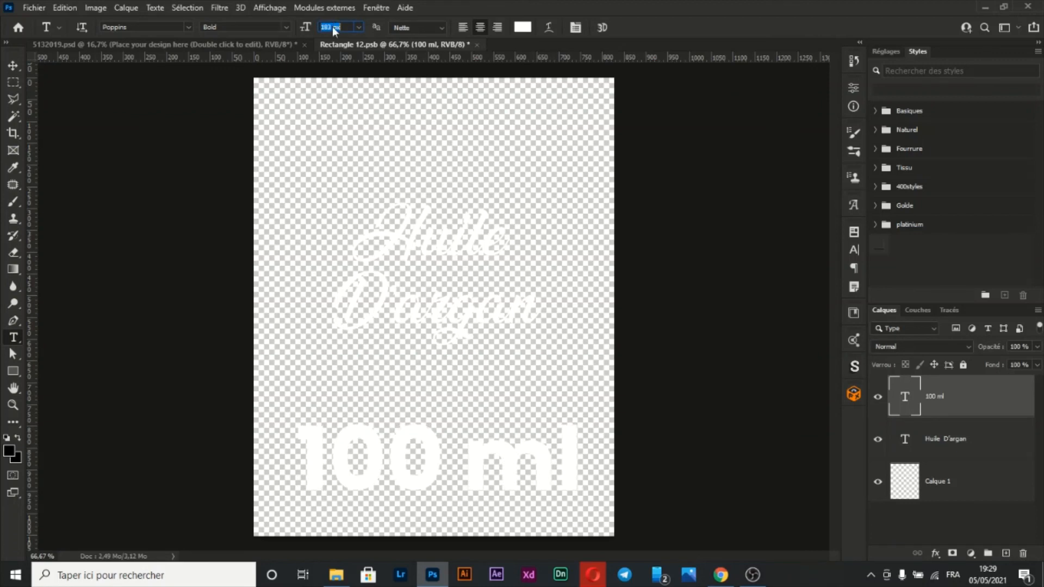
pyautogui.hotkey('shift', 'Down')
pyautogui.hotkey('shift', 'Down')
pyautogui.hotkey('shift', 'Down')
pyautogui.hotkey('shift', 'Down')
pyautogui.hotkey('shift', 'Down')
pyautogui.hotkey('shift', 'Down')
pyautogui.hotkey('shift', 'Down')
pyautogui.hotkey('shift', 'Down')
pyautogui.hotkey('shift', 'Down')
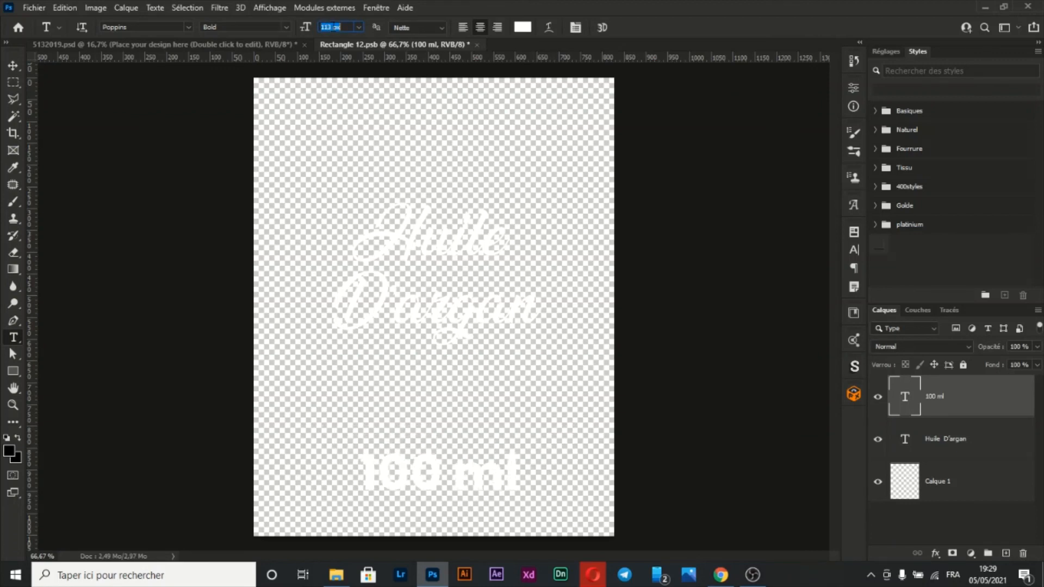
pyautogui.hotkey('shift', 'Down')
pyautogui.hotkey('shift', 'Down')
pyautogui.hotkey('shift', 'Down')
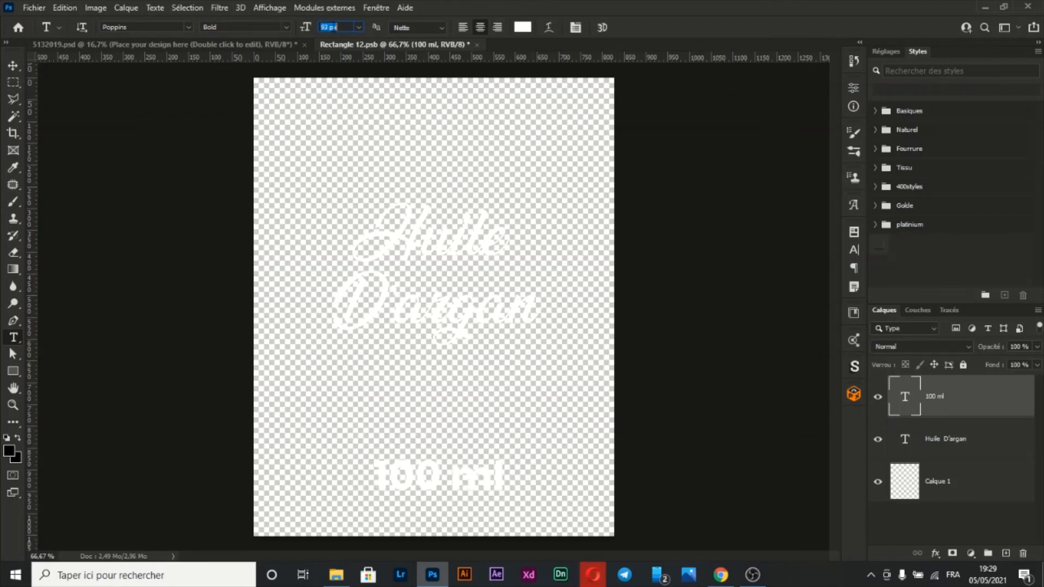
pyautogui.click(333, 28)
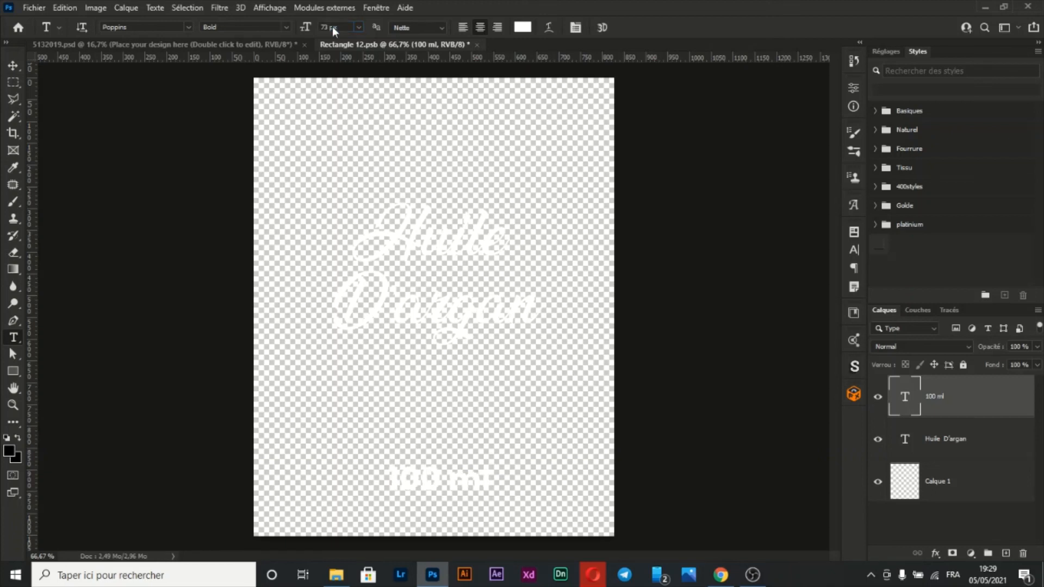
# Centre the 100 ml and Huile D'argan text layers horizontally on the whole canvas, then clear the selection.
pyautogui.click(854, 249)
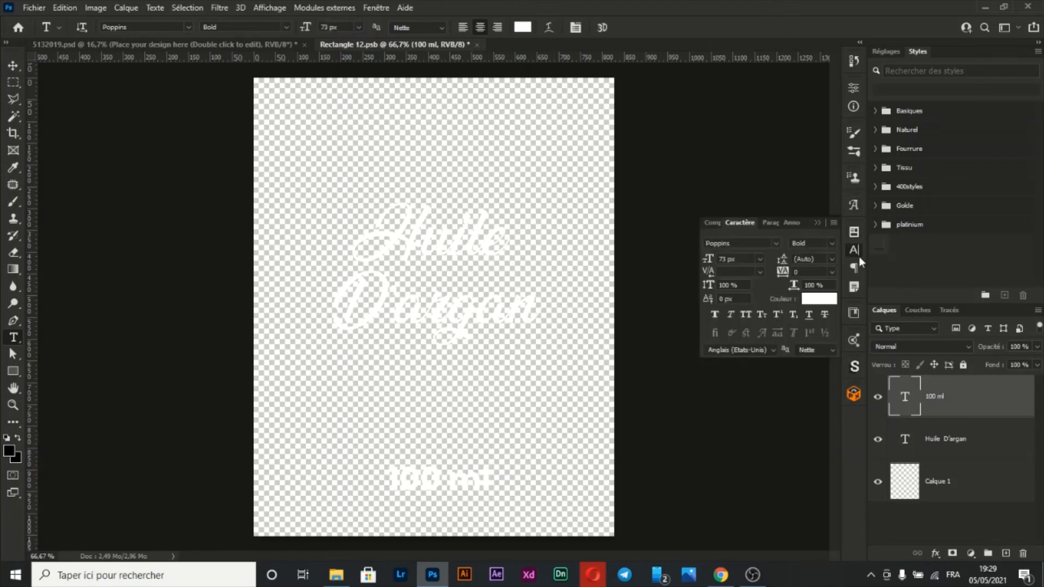
pyautogui.click(854, 270)
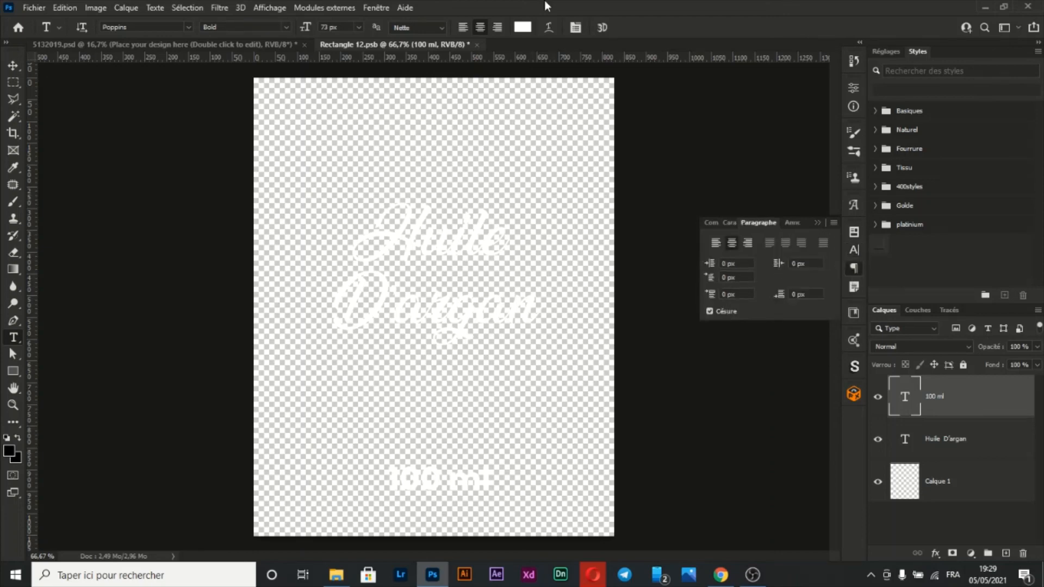
pyautogui.hotkey('ctrl', 'a')
pyautogui.press('v')
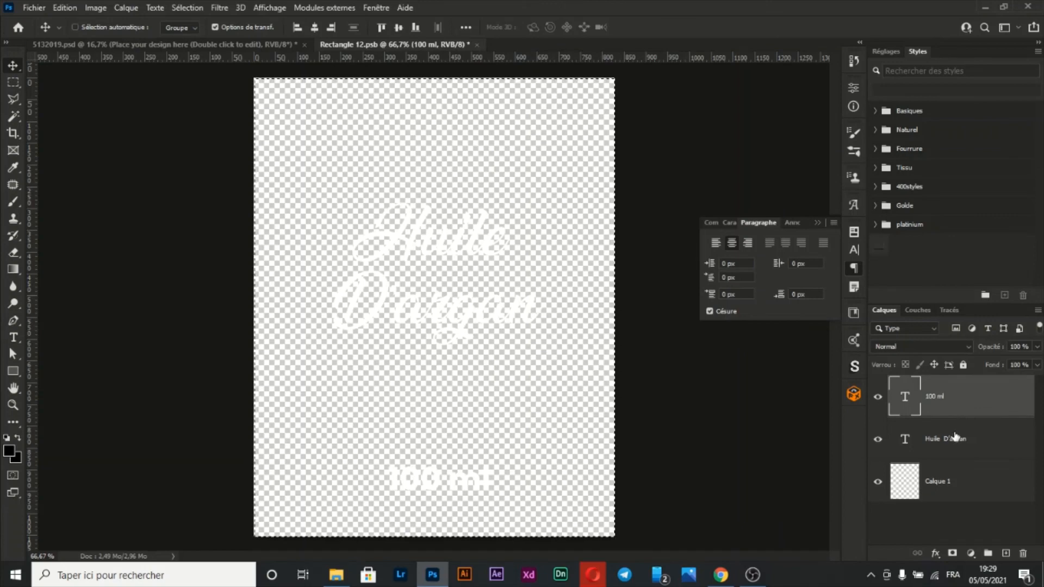
pyautogui.keyDown('shift'); pyautogui.click(947, 438); pyautogui.keyUp('shift')
pyautogui.click(314, 28)
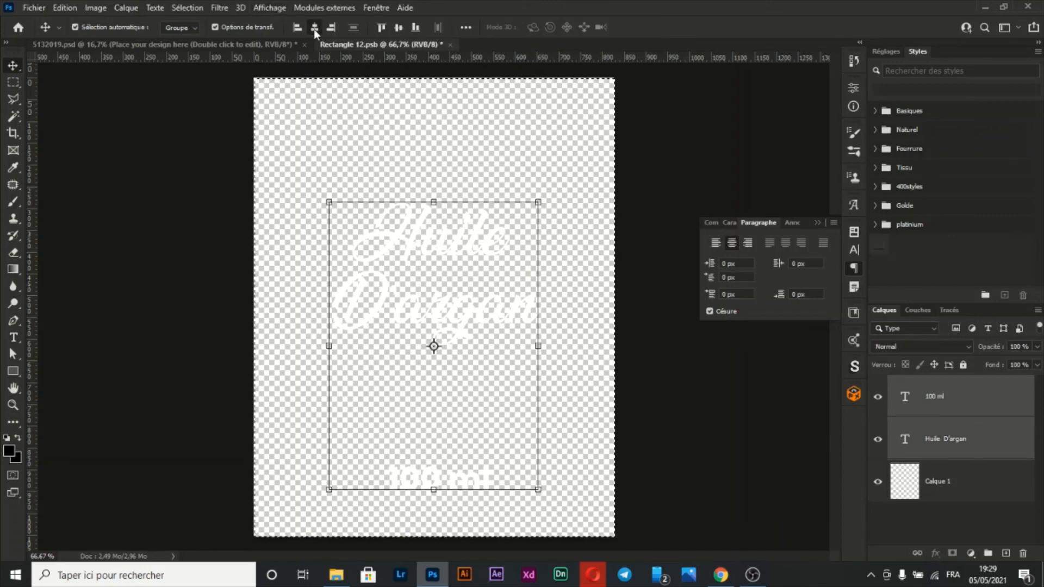
pyautogui.hotkey('ctrl', 'd')
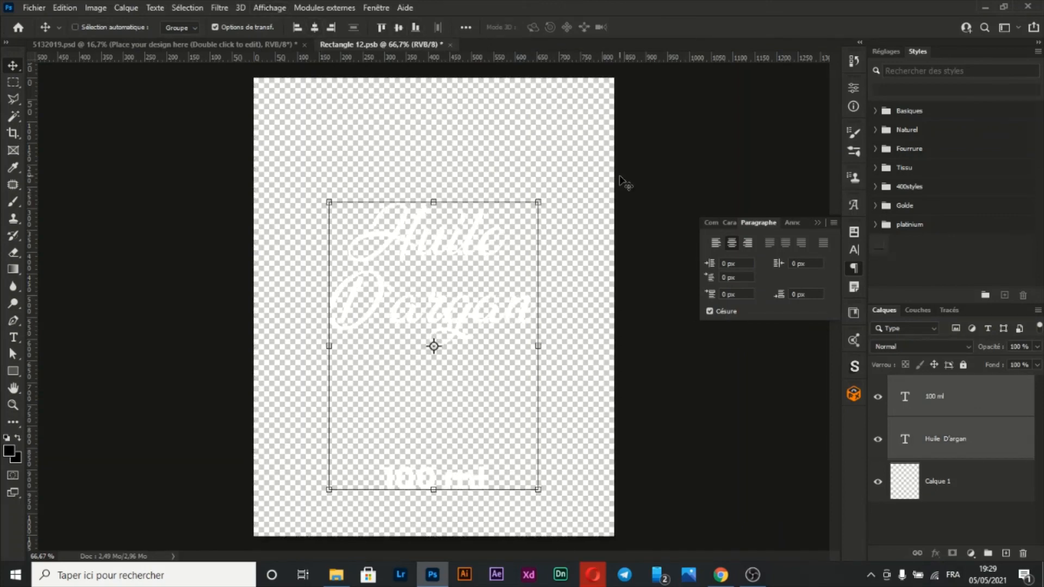
# Save and close the label's smart object, then deselect its layer and collapse the Edition group in 5132019.psd.
pyautogui.hotkey('ctrl', 's')
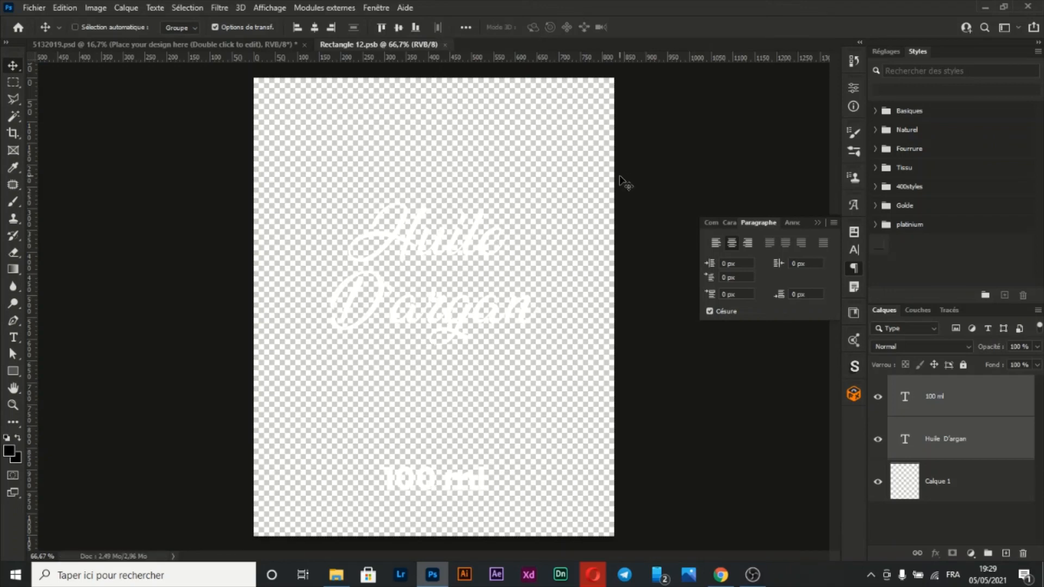
pyautogui.hotkey('ctrl', 'w')
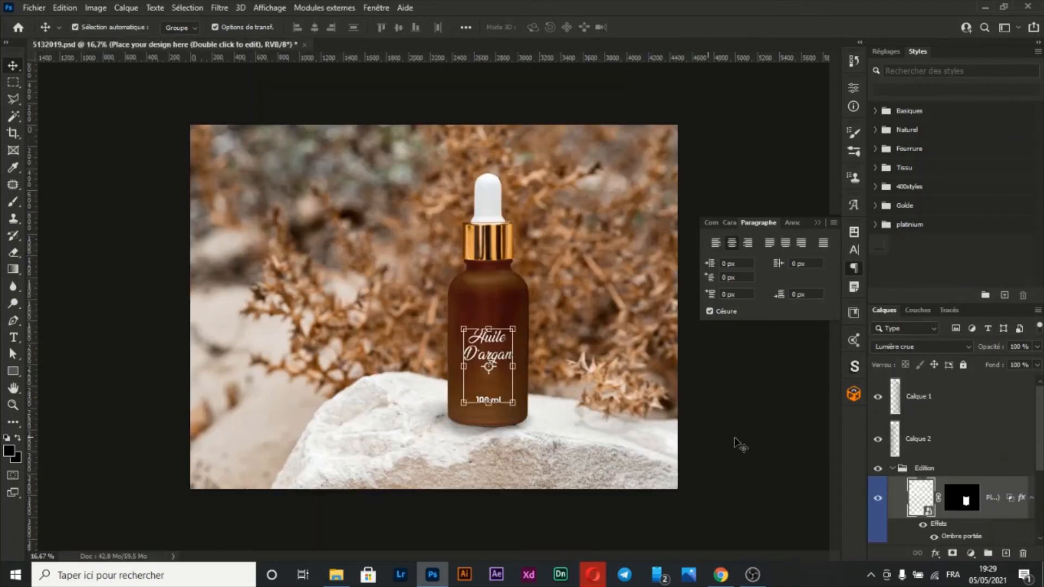
pyautogui.click(746, 445)
pyautogui.click(857, 267)
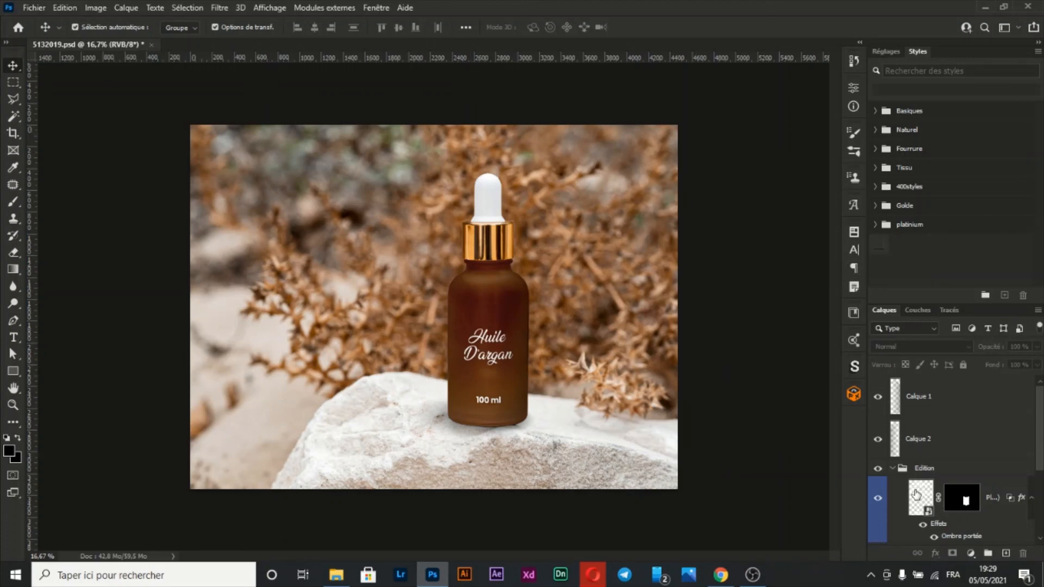
pyautogui.click(893, 469)
pyautogui.scroll(-2, 943, 490)
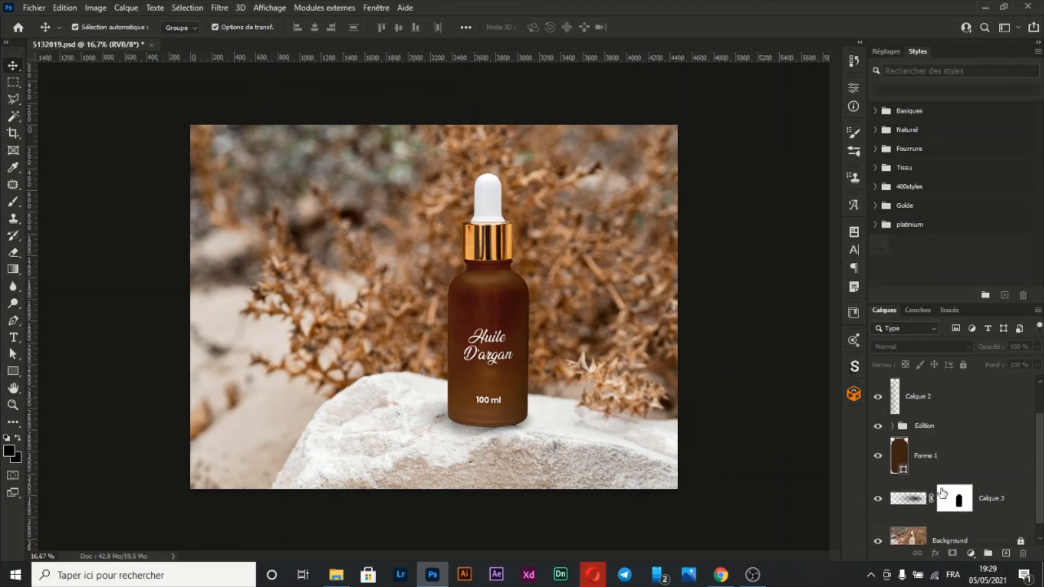